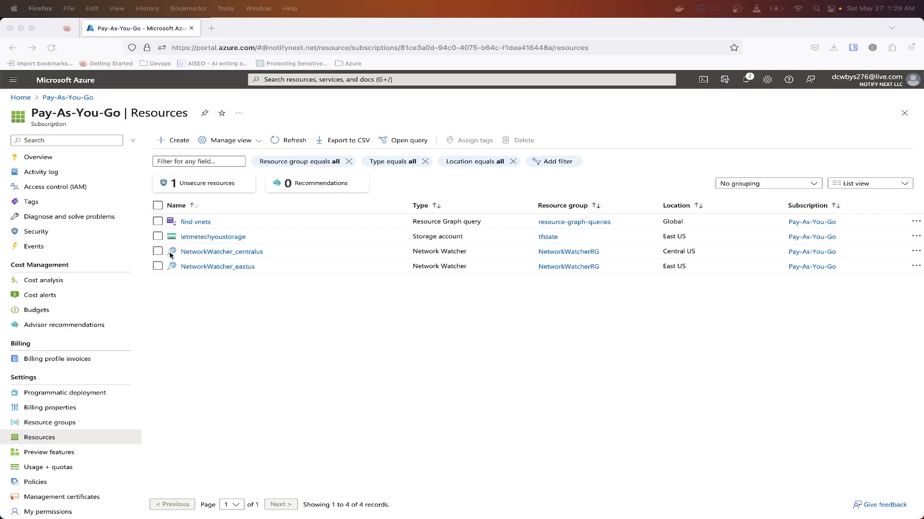
Search the portal for "backup", open Backup center and view the available datasource types.
{"action": "left_click", "coordinate": [317, 81]}
{"action": "type", "text": "backup"}
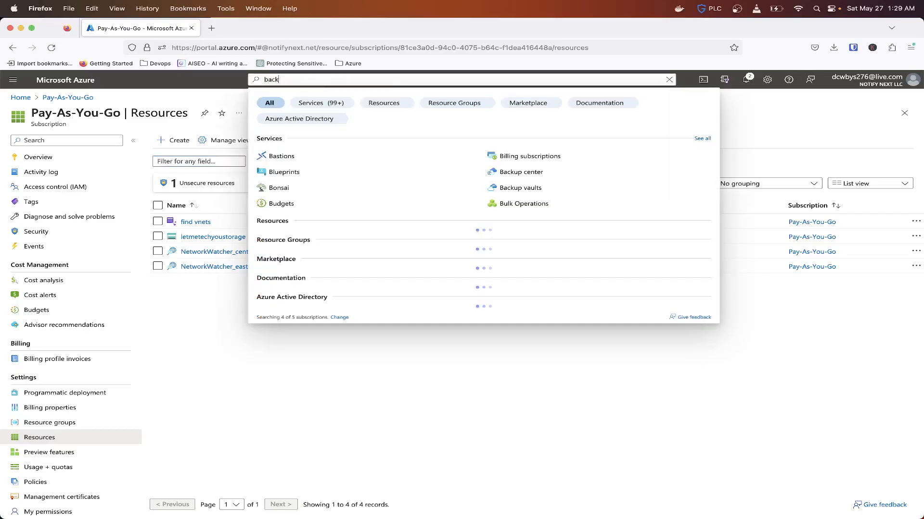
{"action": "left_click", "coordinate": [291, 158]}
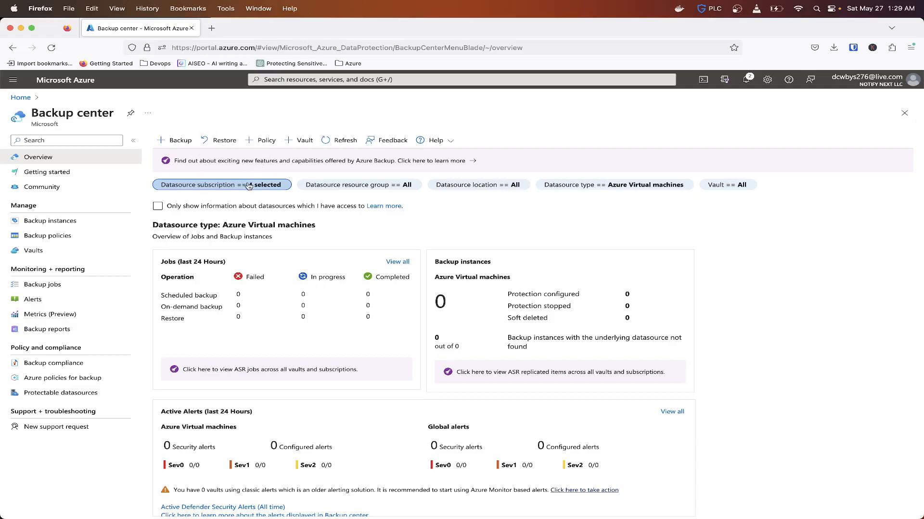
{"action": "left_click", "coordinate": [585, 187]}
{"action": "left_click", "coordinate": [639, 187]}
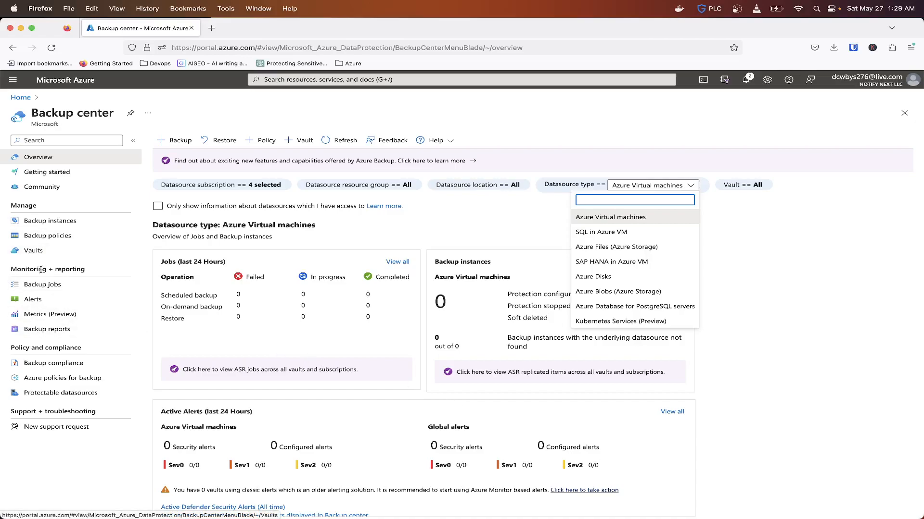
Start a new vault from Backup center's vaults page and choose Backup vault as the vault type.
{"action": "left_click", "coordinate": [39, 254]}
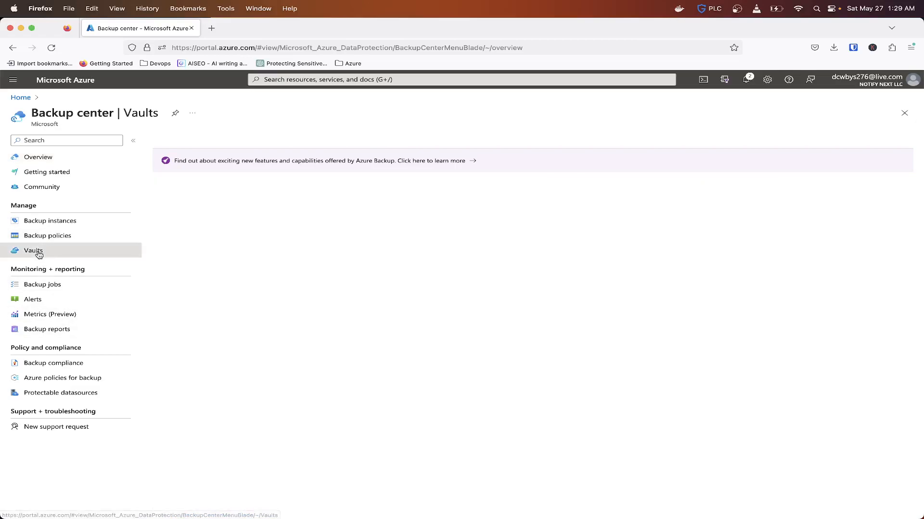
{"action": "left_click", "coordinate": [172, 139]}
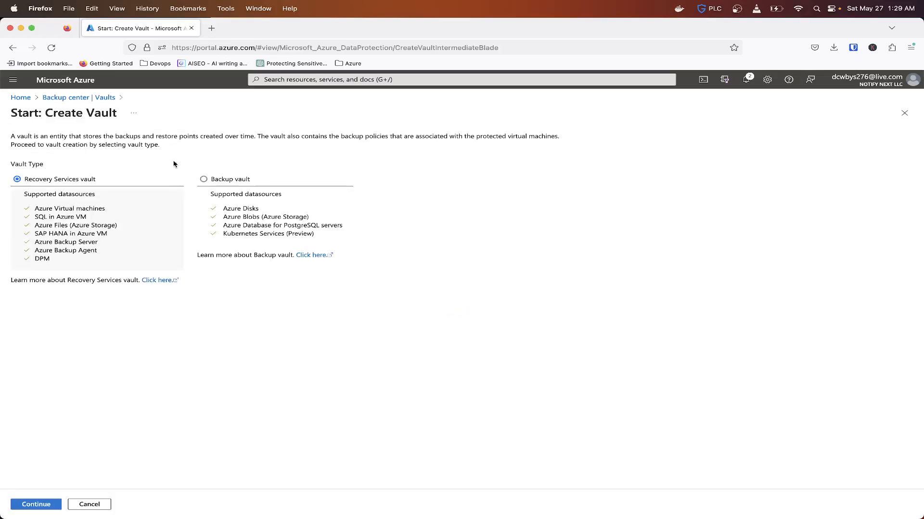
{"action": "left_click", "coordinate": [204, 179]}
{"action": "left_click", "coordinate": [17, 179]}
{"action": "left_click_drag", "start_coordinate": [26, 195], "coordinate": [66, 201]}
{"action": "left_click", "coordinate": [90, 203]}
{"action": "double_click", "coordinate": [221, 194]}
{"action": "left_click", "coordinate": [229, 195]}
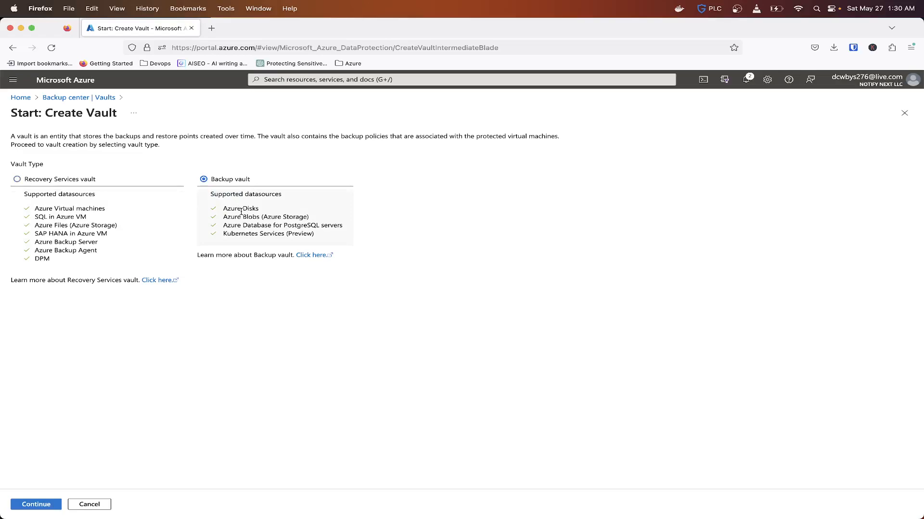
{"action": "left_click_drag", "start_coordinate": [223, 216], "coordinate": [312, 218]}
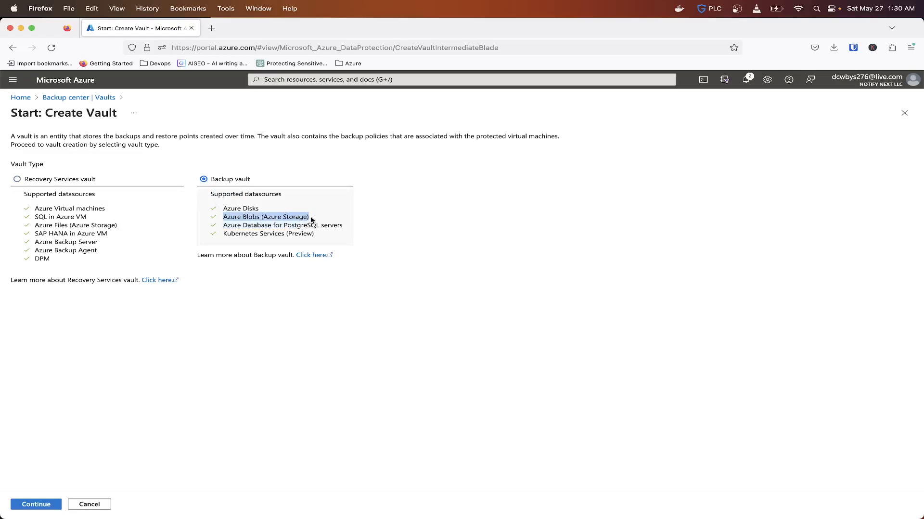
{"action": "left_click", "coordinate": [51, 218]}
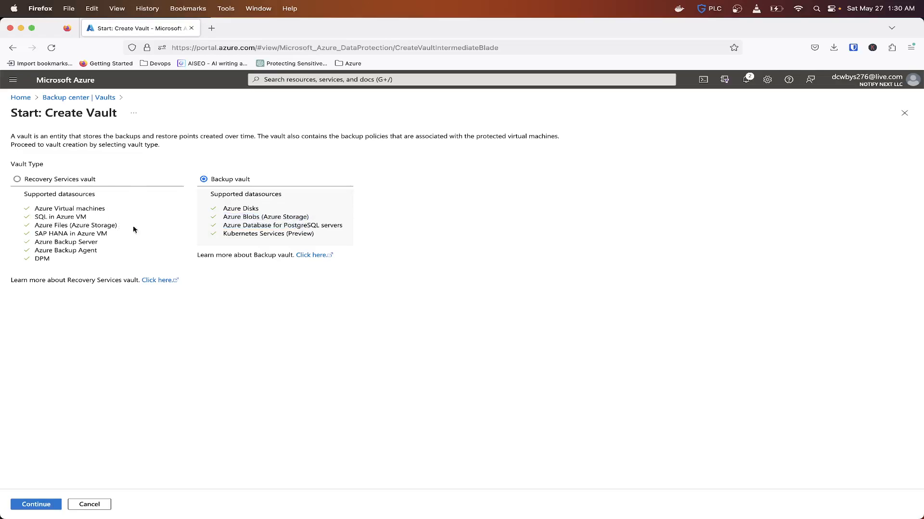
{"action": "left_click", "coordinate": [35, 504]}
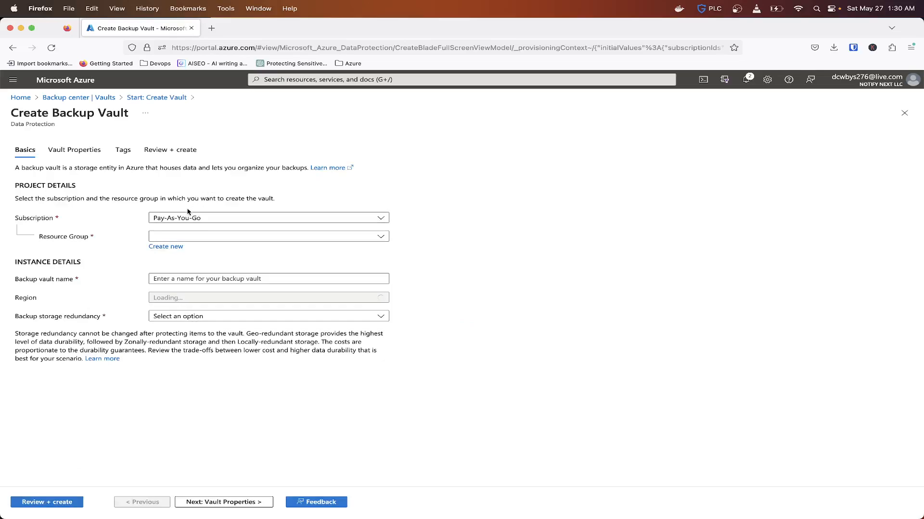
Keep the Pay-As-You-Go subscription and set the backup vault's resource group to tfstate.
{"action": "left_click", "coordinate": [182, 219]}
{"action": "left_click", "coordinate": [182, 218]}
{"action": "left_click", "coordinate": [176, 239]}
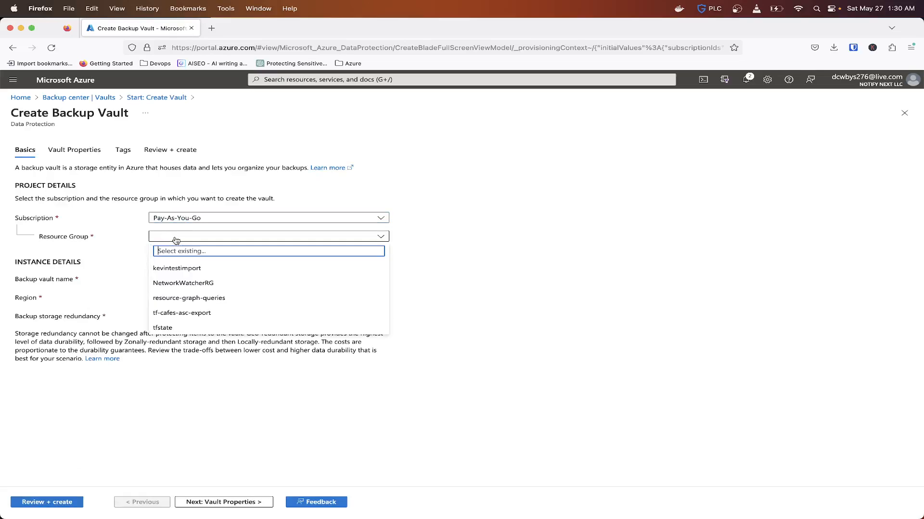
{"action": "left_click", "coordinate": [176, 239]}
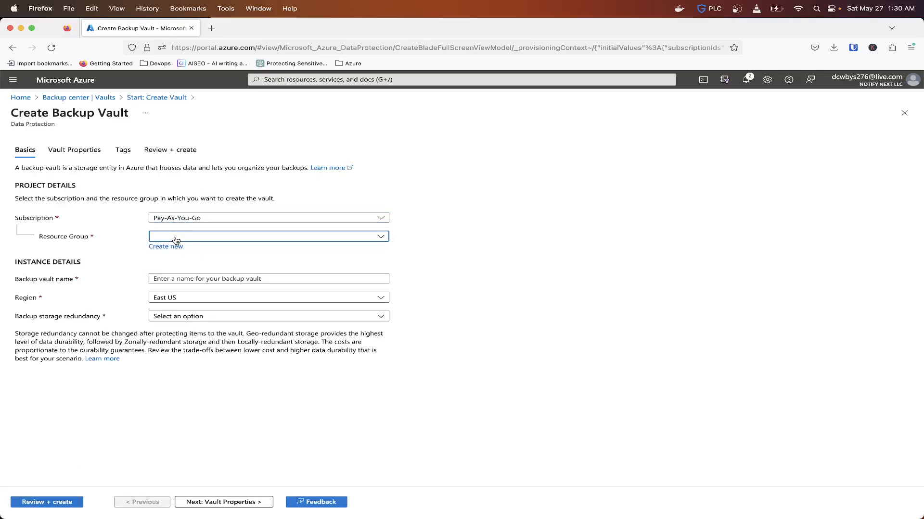
{"action": "left_click", "coordinate": [170, 239]}
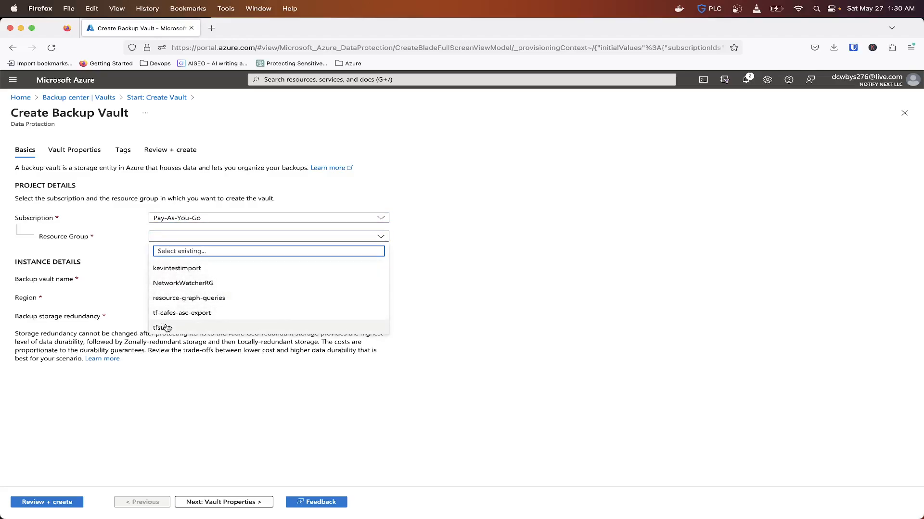
{"action": "left_click", "coordinate": [163, 328]}
Name the backup vault "backupvault".
{"action": "left_click", "coordinate": [172, 277]}
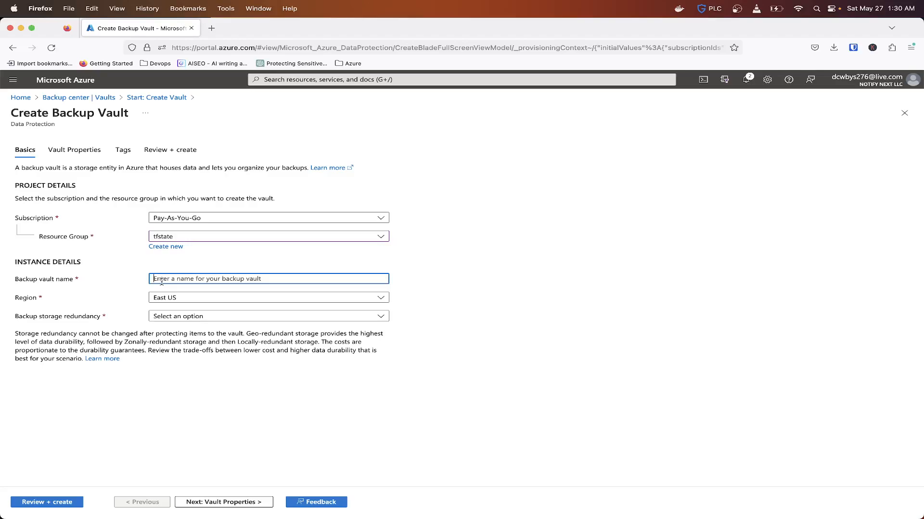
{"action": "type", "text": "a"}
{"action": "key", "text": "BackSpace"}
{"action": "type", "text": "b"}
{"action": "key", "text": "BackSpace"}
{"action": "type", "text": "backupvault"}
Set the backup vault's region to Central US.
{"action": "left_click", "coordinate": [168, 300]}
{"action": "scroll", "coordinate": [167, 356], "scroll_direction": "down", "scroll_amount": 2}
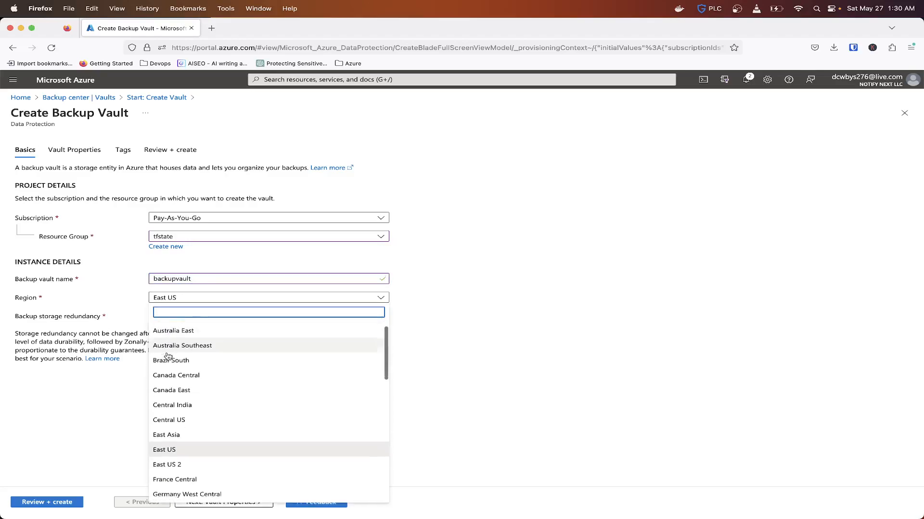
{"action": "scroll", "coordinate": [168, 356], "scroll_direction": "up", "scroll_amount": 3}
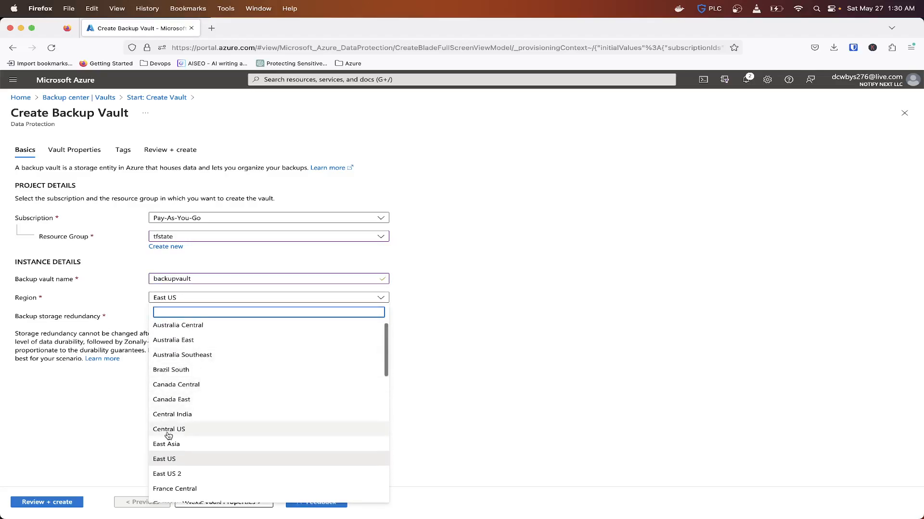
{"action": "left_click", "coordinate": [168, 434]}
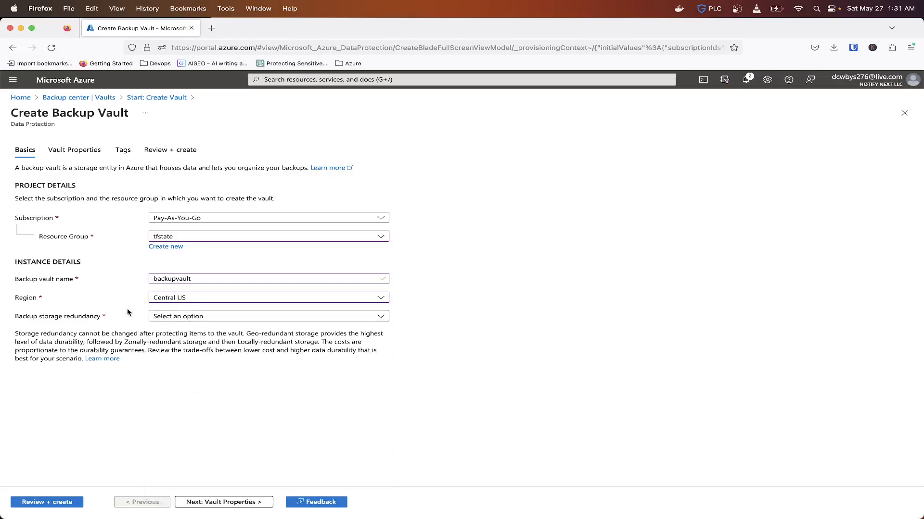
Try the Locally-redundant, Zone-redundant and Globally-redundant options for the backup storage redundancy.
{"action": "left_click", "coordinate": [155, 316]}
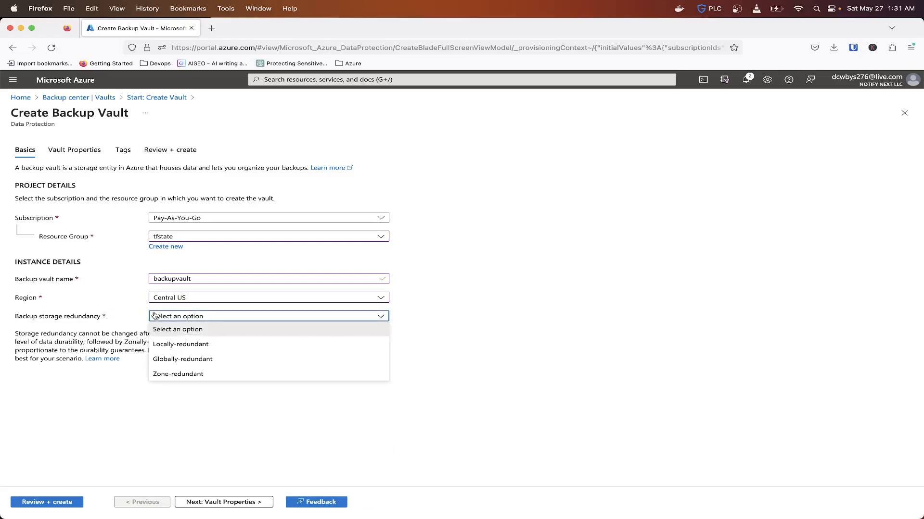
{"action": "left_click", "coordinate": [169, 345]}
{"action": "left_click", "coordinate": [185, 317]}
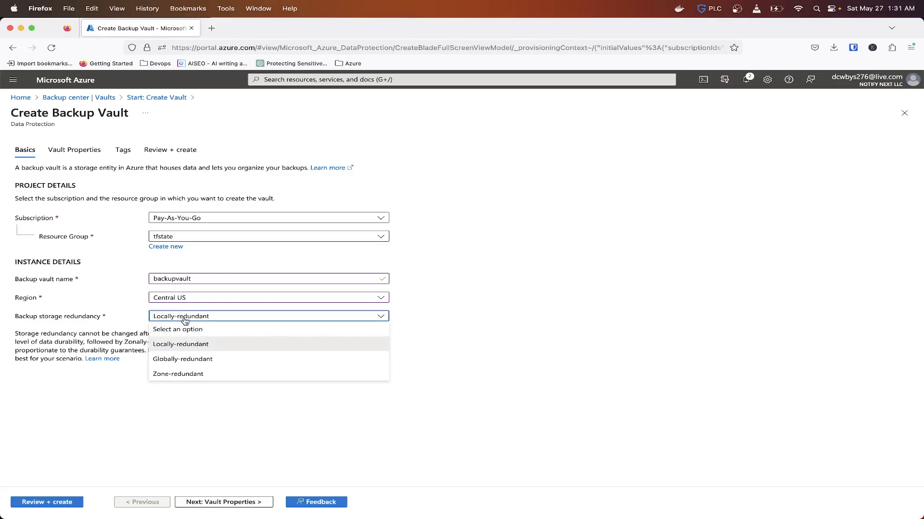
{"action": "left_click", "coordinate": [177, 374]}
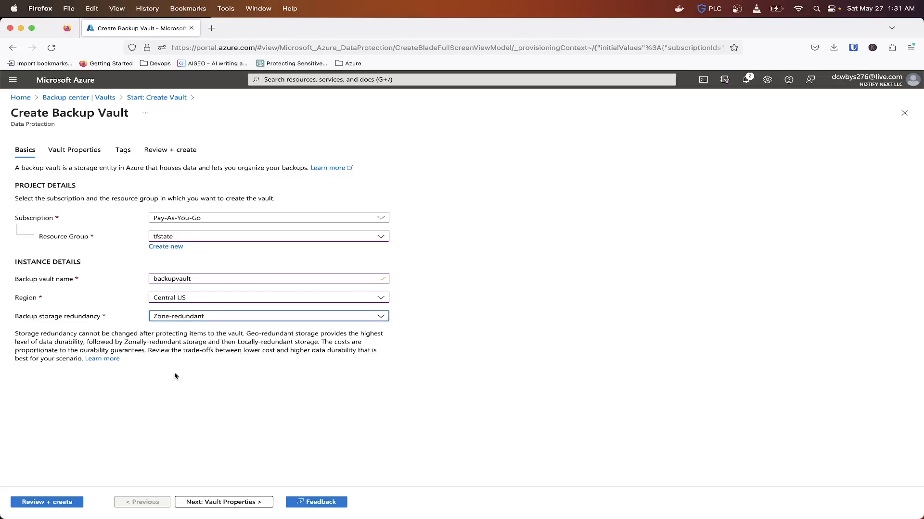
{"action": "left_click", "coordinate": [180, 319]}
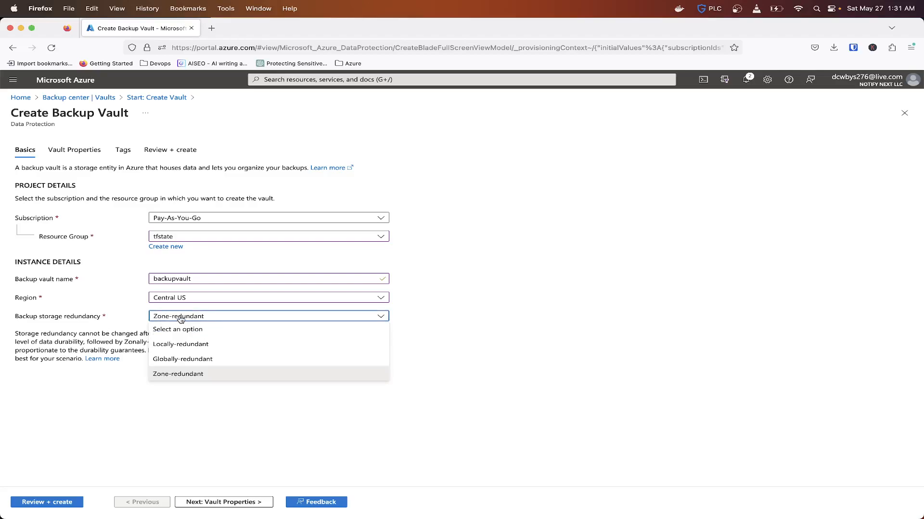
{"action": "left_click", "coordinate": [172, 361]}
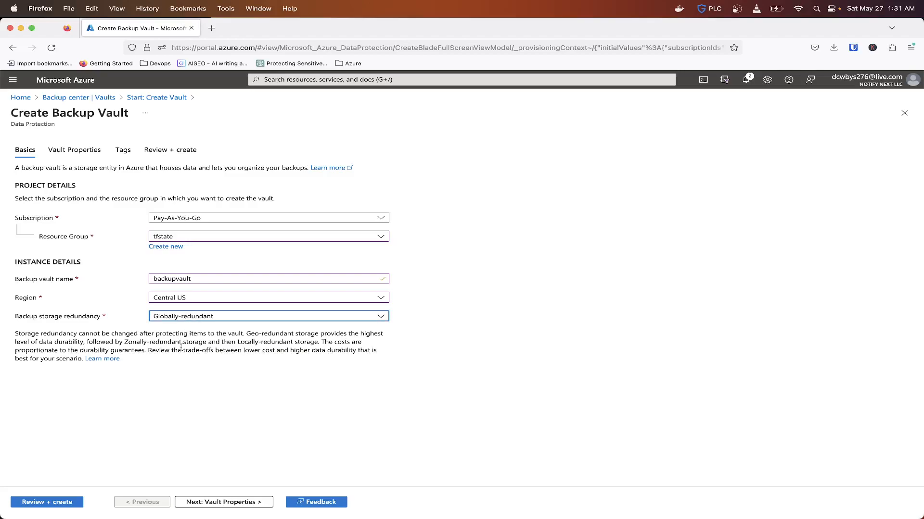
Set the backup storage redundancy to Locally-redundant and continue to the vault properties.
{"action": "left_click", "coordinate": [188, 319]}
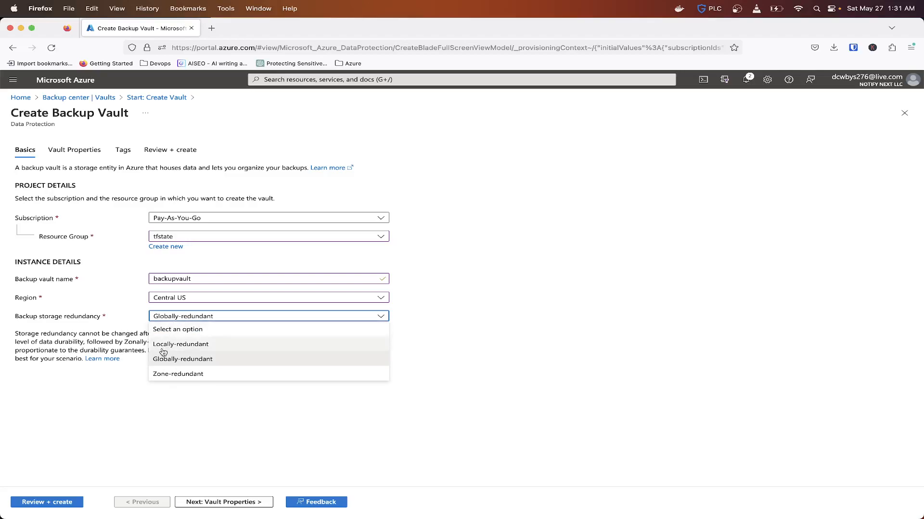
{"action": "left_click", "coordinate": [217, 345]}
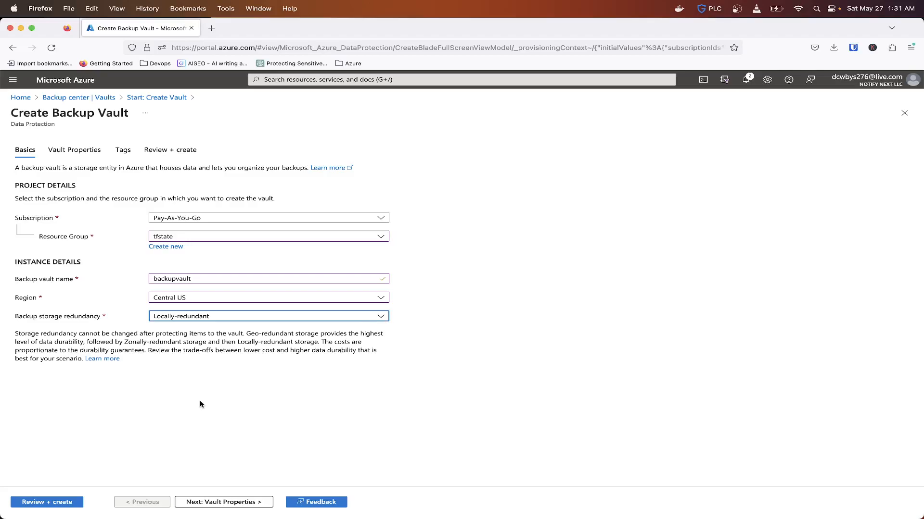
{"action": "left_click", "coordinate": [197, 419]}
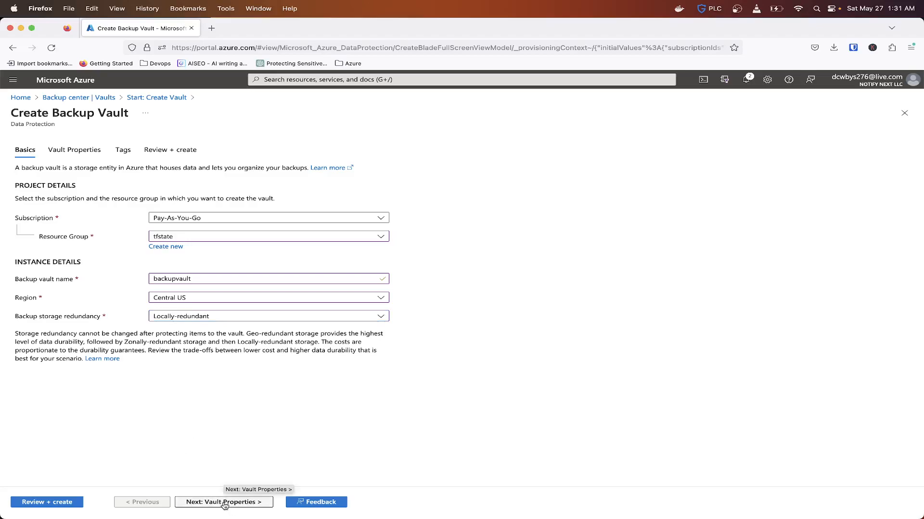
{"action": "left_click", "coordinate": [224, 502]}
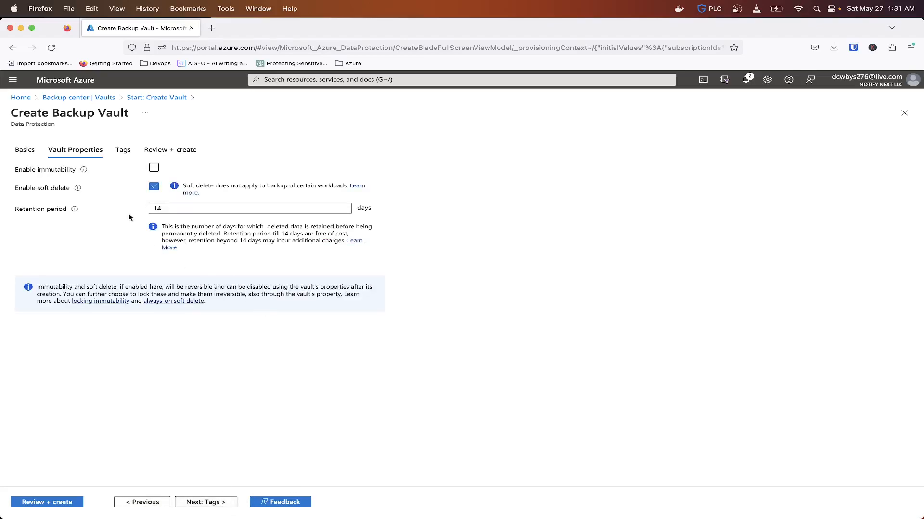
Try enabling immutability for the vault and switch it back off.
{"action": "mouse_move", "coordinate": [82, 171]}
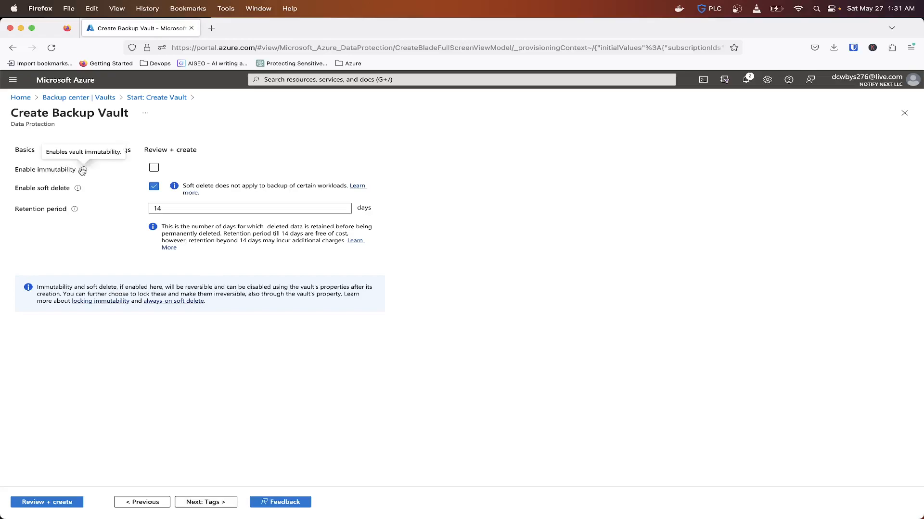
{"action": "double_click", "coordinate": [54, 171]}
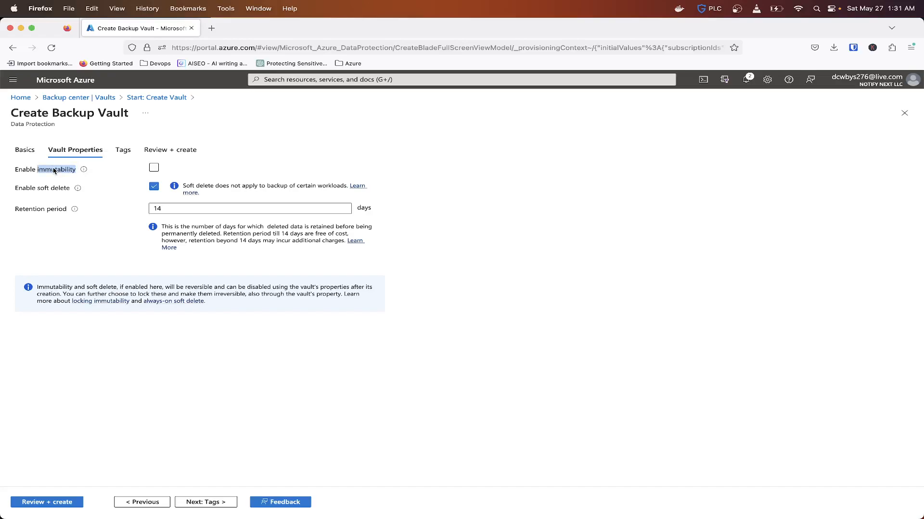
{"action": "left_click", "coordinate": [153, 168]}
{"action": "left_click", "coordinate": [154, 169]}
Set the soft delete retention period to 30 days.
{"action": "double_click", "coordinate": [156, 210]}
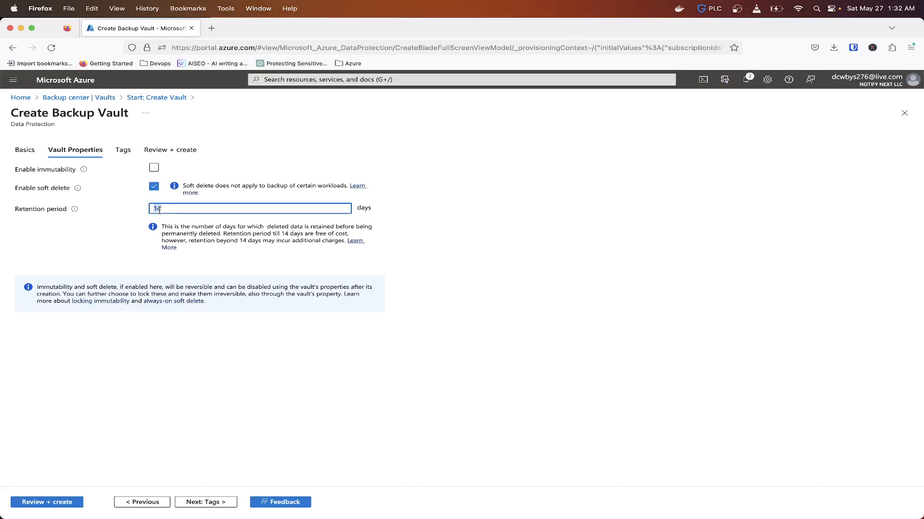
{"action": "type", "text": "30"}
{"action": "key", "text": "BackSpace"}
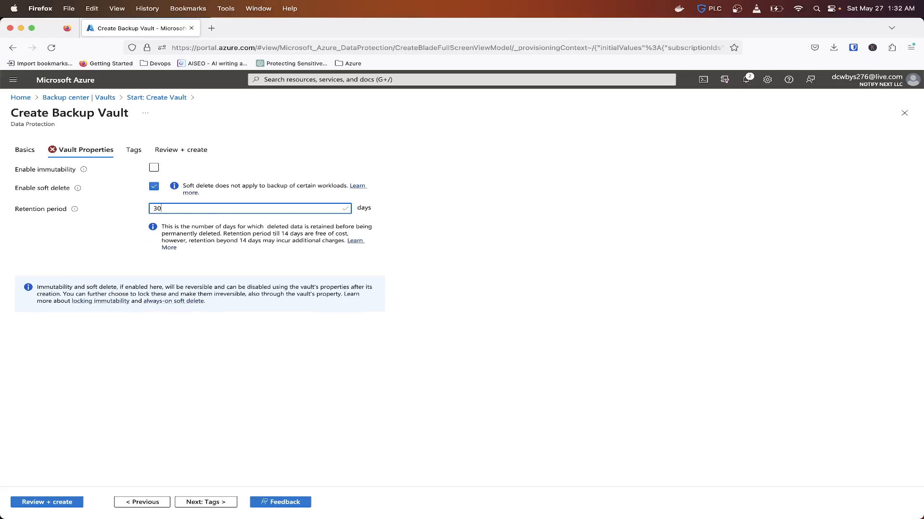
{"action": "left_click", "coordinate": [125, 355]}
Leave the tags empty, review the configuration and create the backup vault.
{"action": "left_click", "coordinate": [221, 503]}
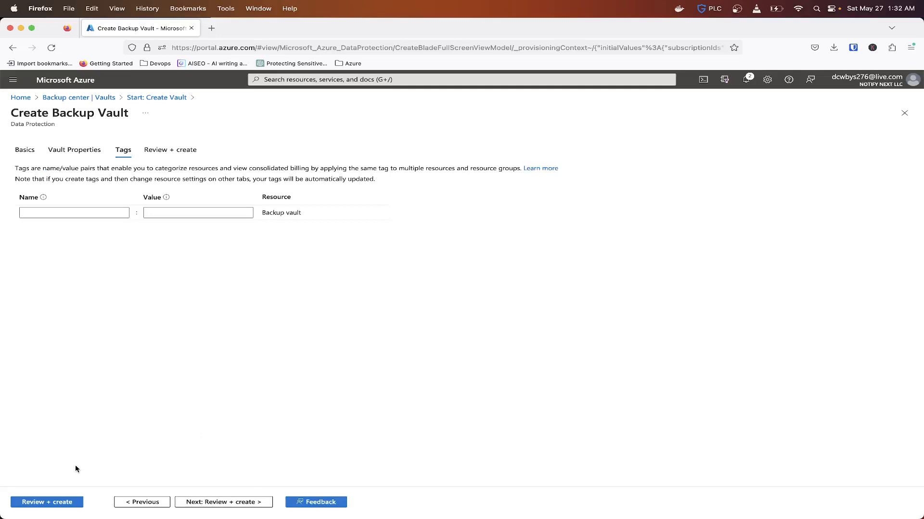
{"action": "left_click", "coordinate": [54, 503]}
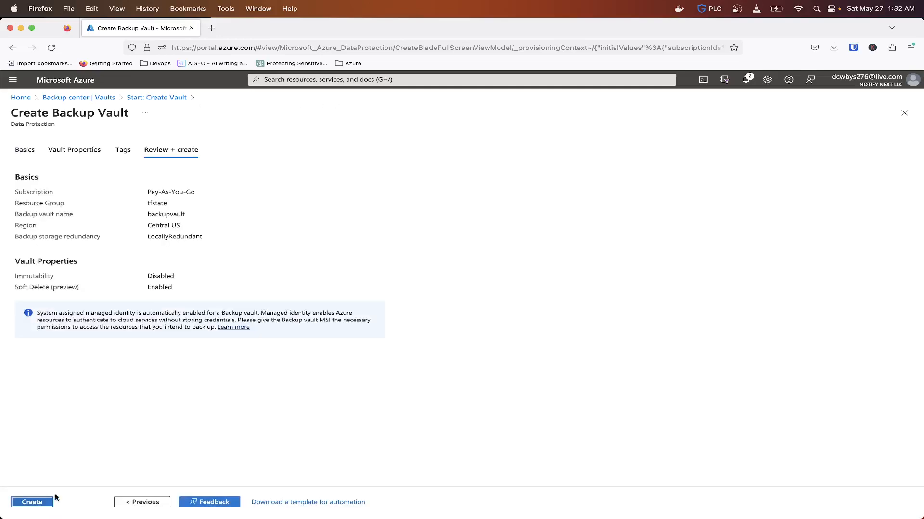
{"action": "left_click", "coordinate": [51, 502]}
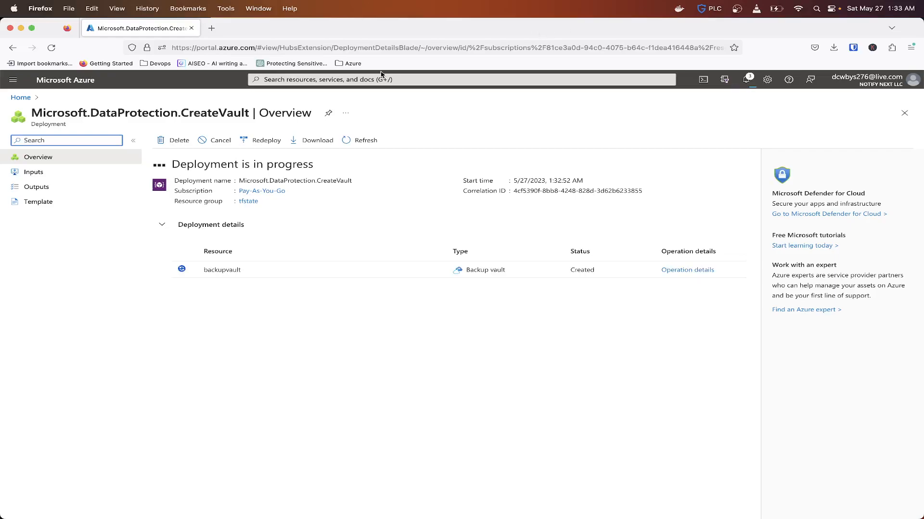
Return to the portal's home page from the vault deployment overview.
{"action": "left_click", "coordinate": [347, 78]}
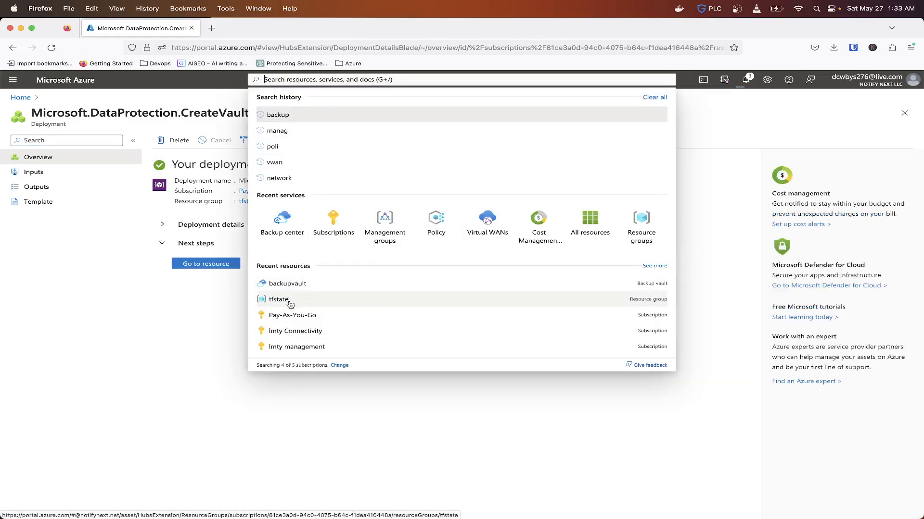
{"action": "left_click", "coordinate": [150, 290]}
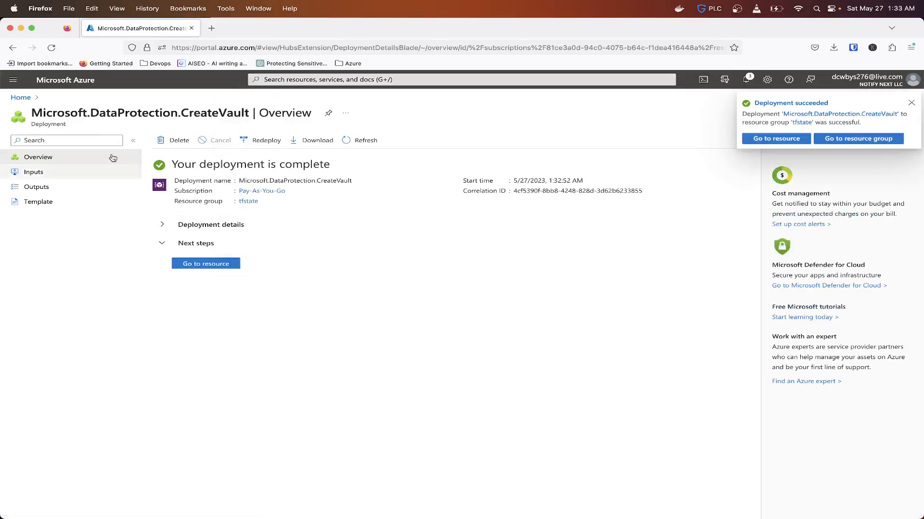
{"action": "left_click", "coordinate": [21, 98]}
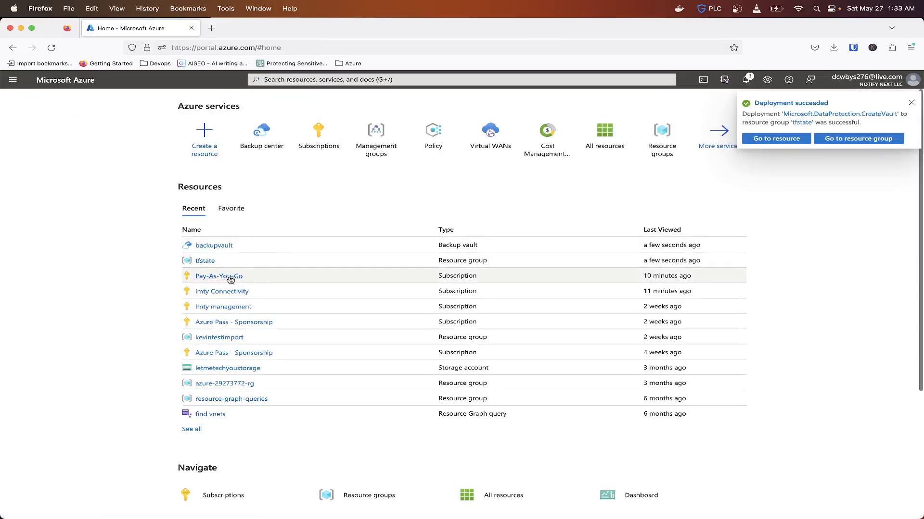
Open access control for the letmetechyoustorage storage account and start a new role assignment.
{"action": "left_click", "coordinate": [214, 369]}
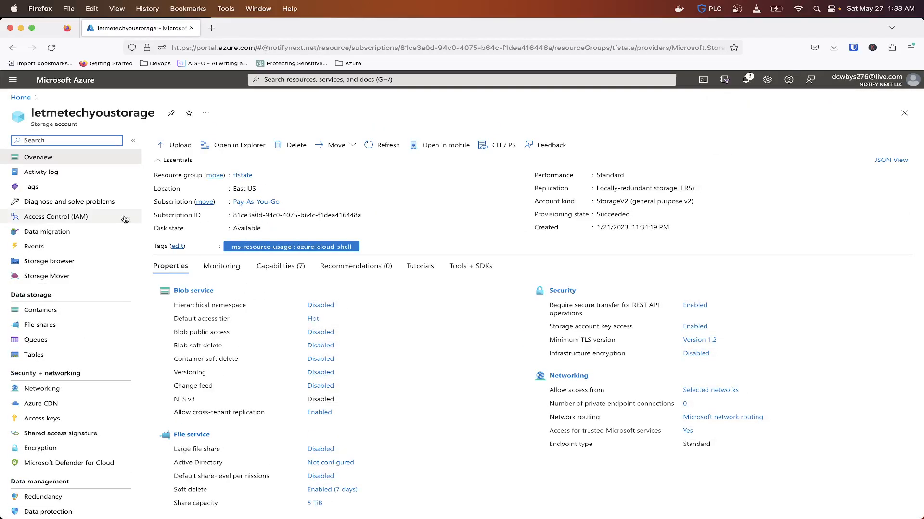
{"action": "left_click", "coordinate": [74, 216]}
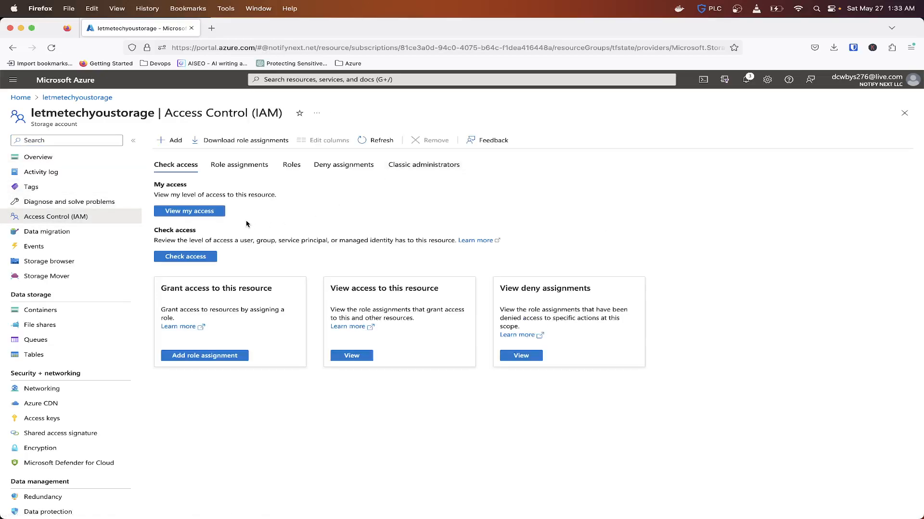
{"action": "left_click", "coordinate": [177, 143]}
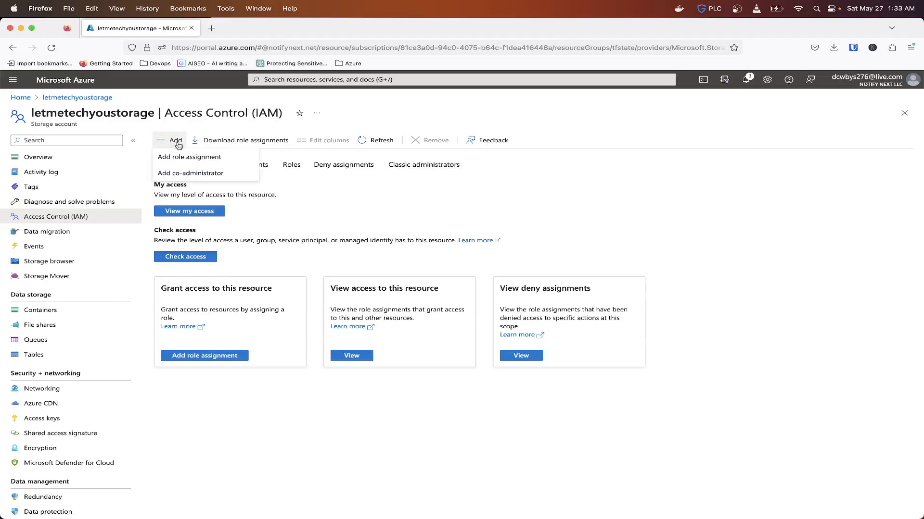
{"action": "left_click", "coordinate": [183, 157]}
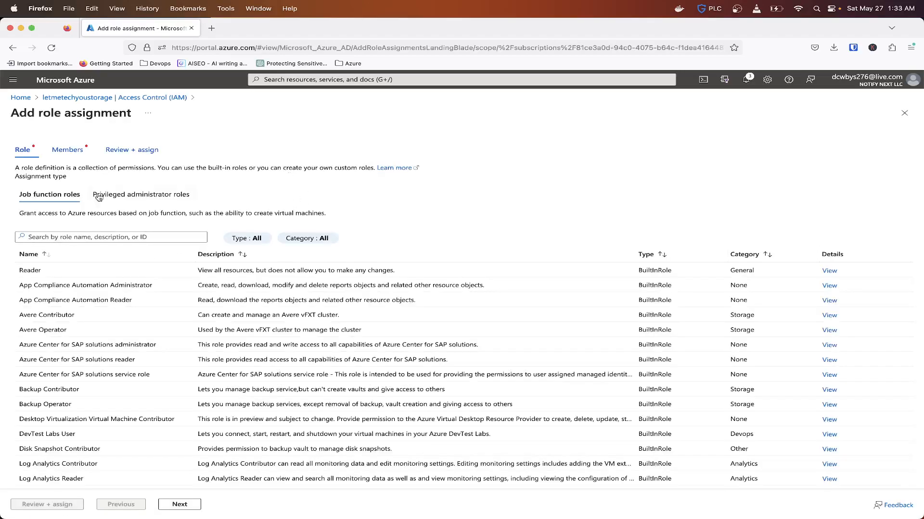
{"action": "left_click", "coordinate": [137, 98]}
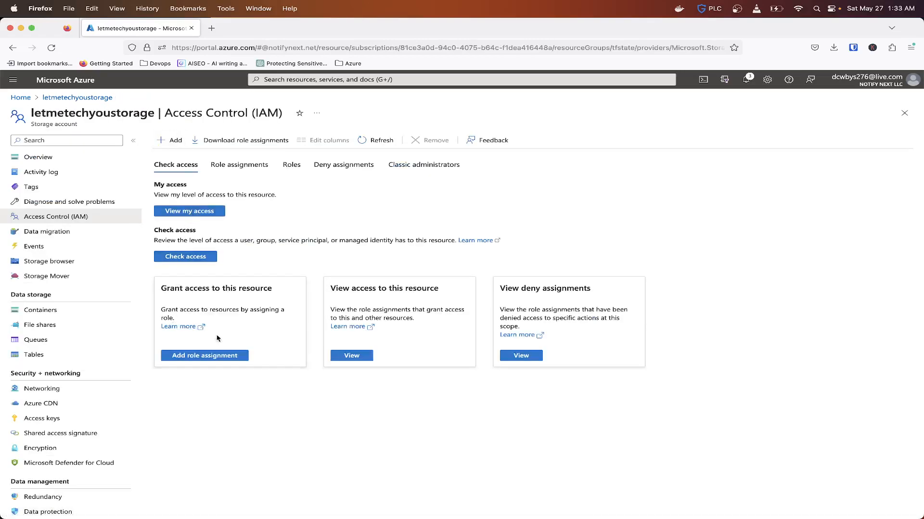
{"action": "left_click", "coordinate": [190, 356]}
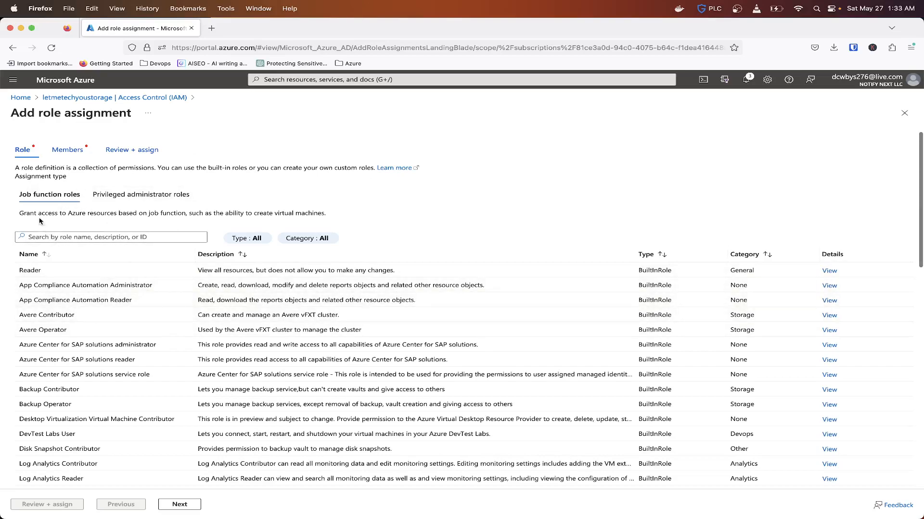
Search the job function roles for "storage account" and choose Storage Account Backup Contributor.
{"action": "left_click", "coordinate": [53, 238]}
{"action": "type", "text": "st"}
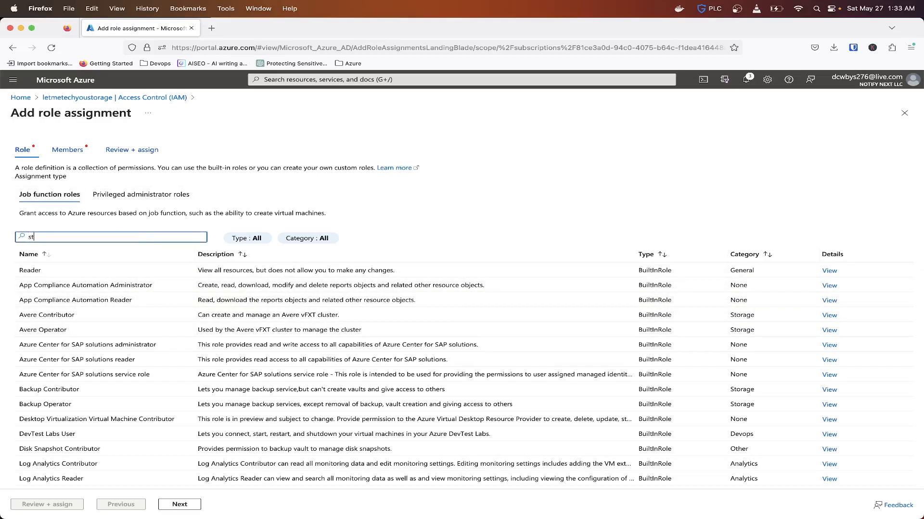
{"action": "type", "text": "orage account"}
{"action": "scroll", "coordinate": [60, 312], "scroll_direction": "down", "scroll_amount": 3}
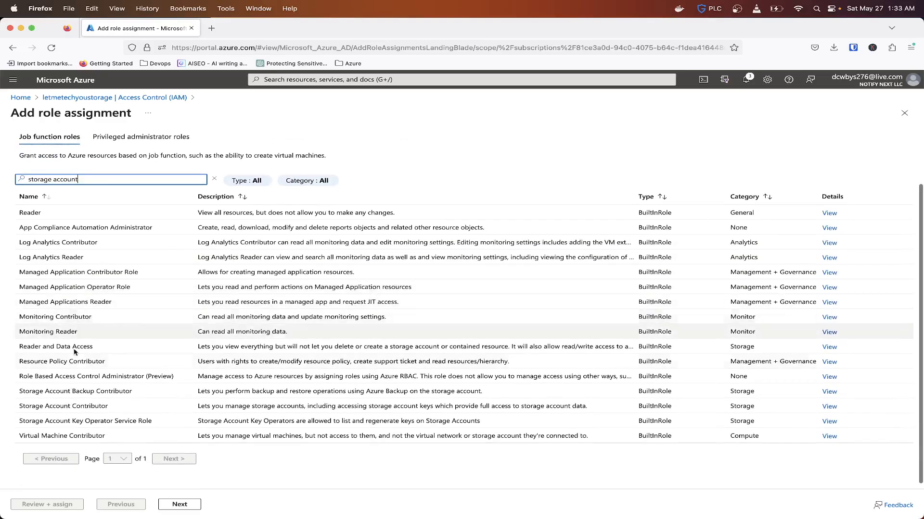
{"action": "left_click", "coordinate": [105, 387]}
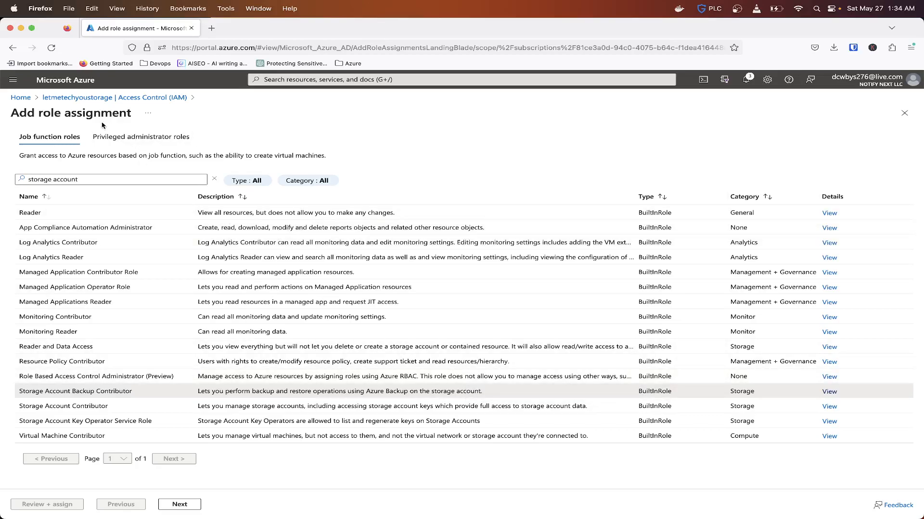
{"action": "scroll", "coordinate": [99, 144], "scroll_direction": "up", "scroll_amount": 3}
Add backupvault as the member of the role assignment, then review and assign the role.
{"action": "left_click", "coordinate": [52, 158]}
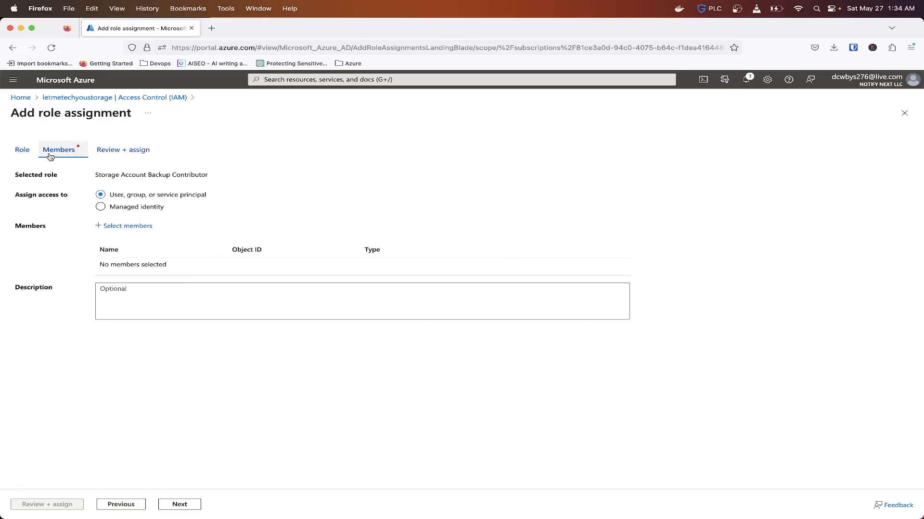
{"action": "left_click", "coordinate": [124, 228]}
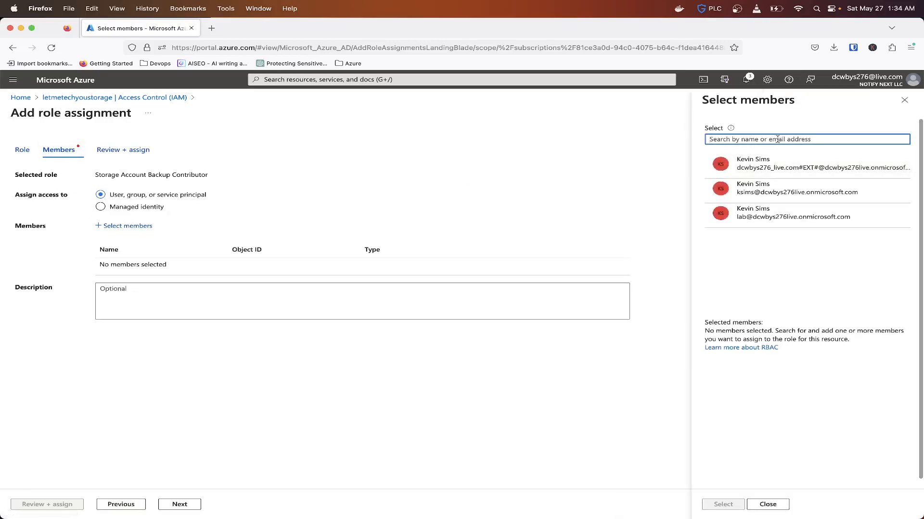
{"action": "type", "text": "backup"}
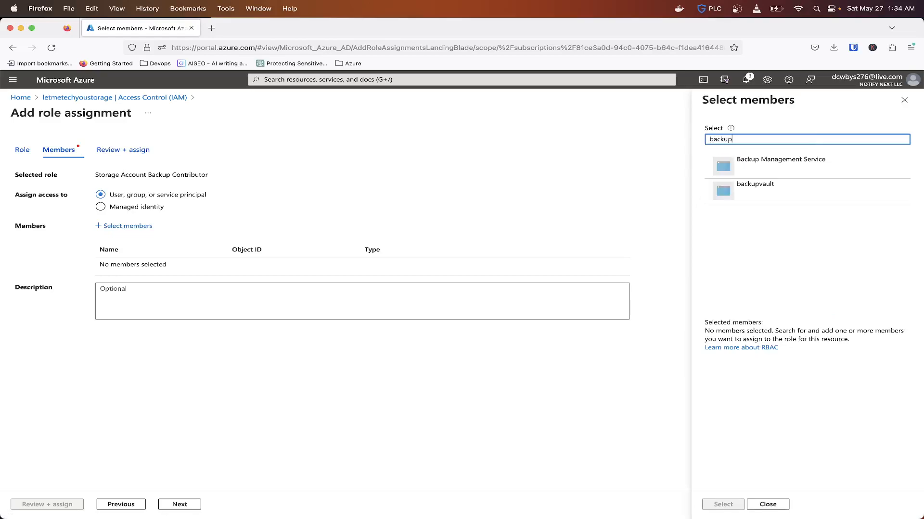
{"action": "left_click", "coordinate": [764, 197]}
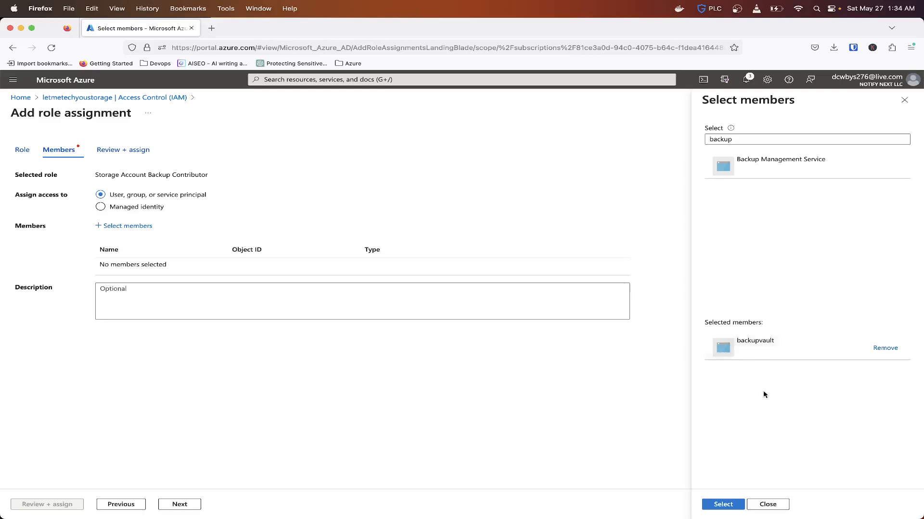
{"action": "left_click", "coordinate": [722, 505]}
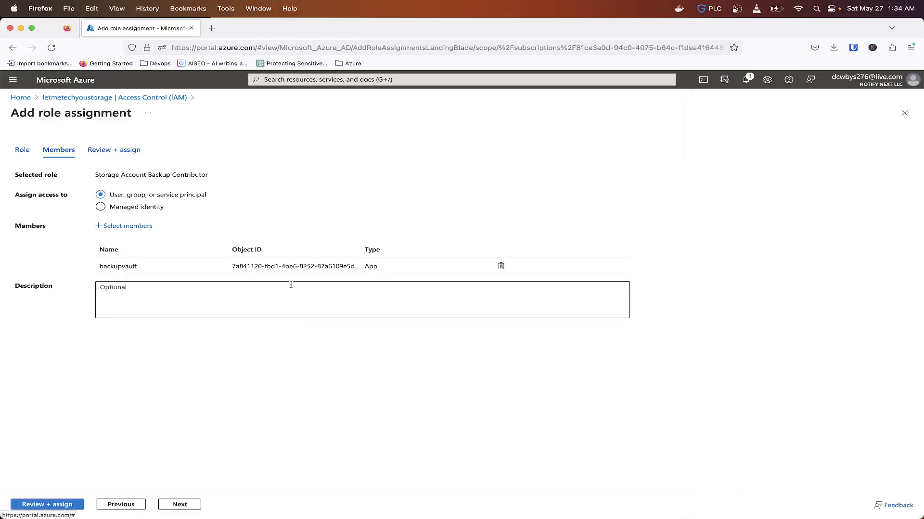
{"action": "left_click", "coordinate": [48, 504]}
{"action": "left_click", "coordinate": [48, 505]}
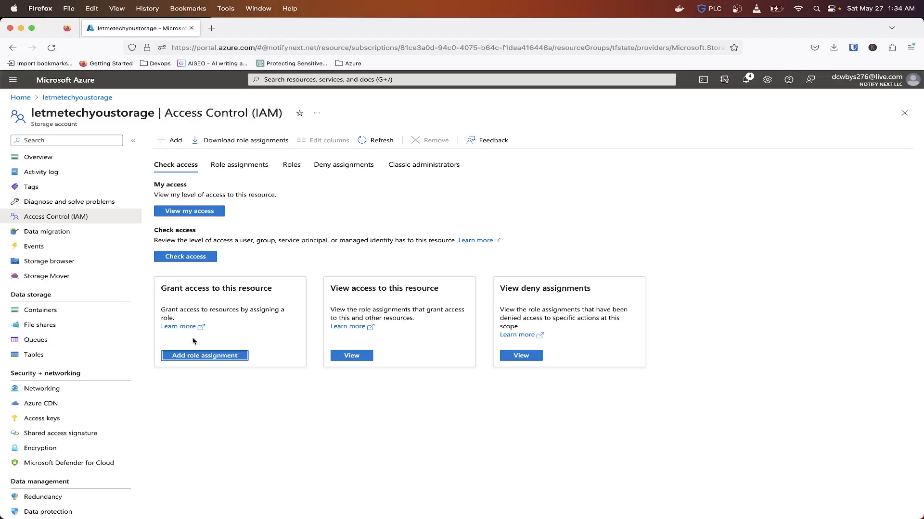
Go to Backup center and open the backup policies of the backupvault vault.
{"action": "left_click", "coordinate": [294, 78]}
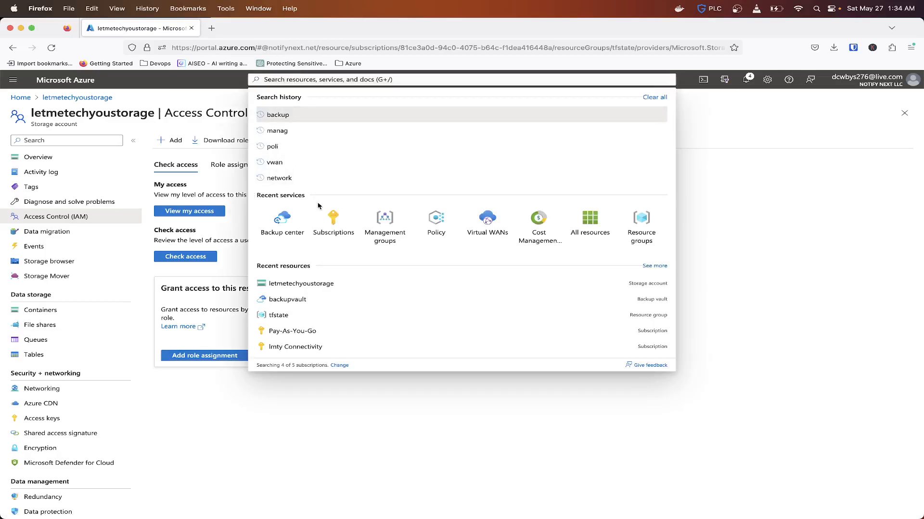
{"action": "left_click", "coordinate": [284, 219]}
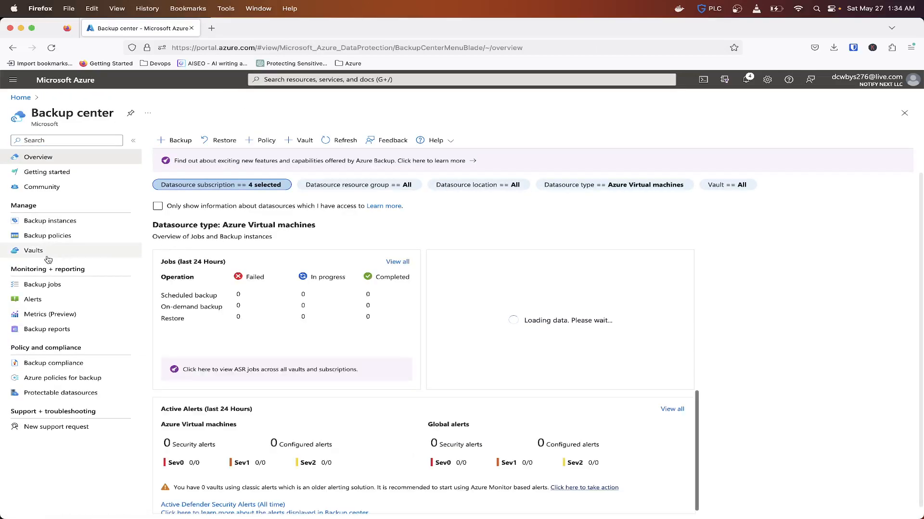
{"action": "left_click", "coordinate": [109, 251]}
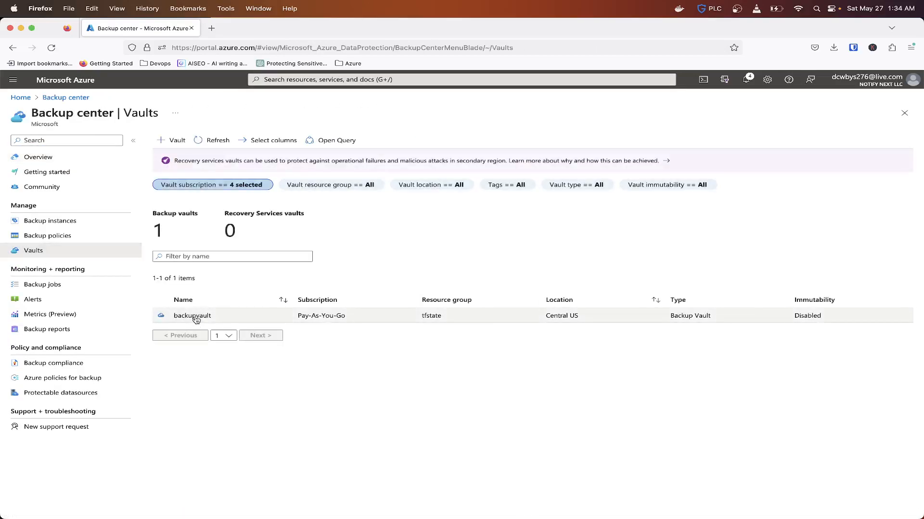
{"action": "left_click", "coordinate": [195, 316]}
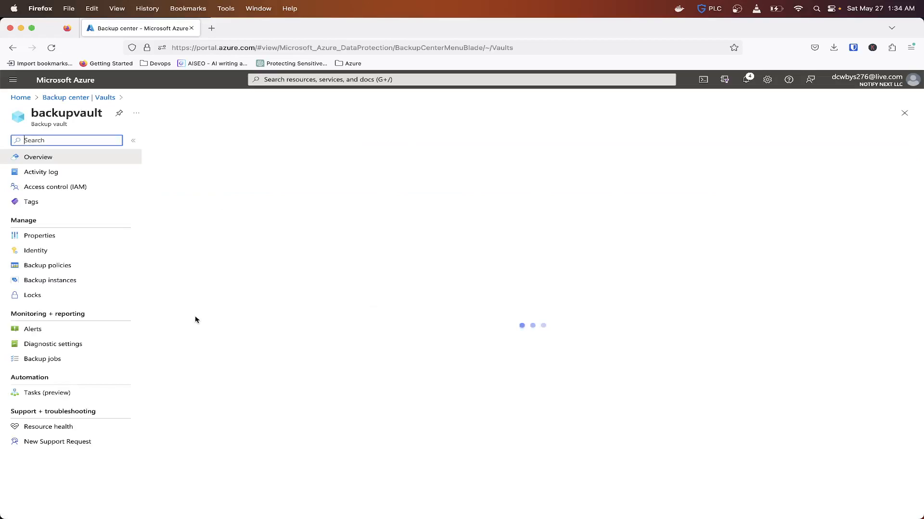
{"action": "left_click", "coordinate": [70, 269]}
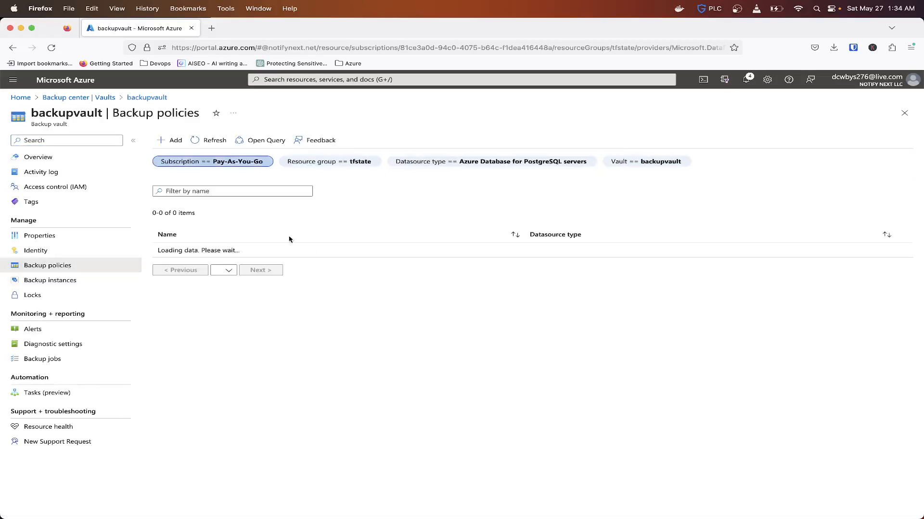
Start a new backup policy named azurestorageaccount with Azure Blobs (Azure Storage) as the datasource type.
{"action": "left_click", "coordinate": [170, 142]}
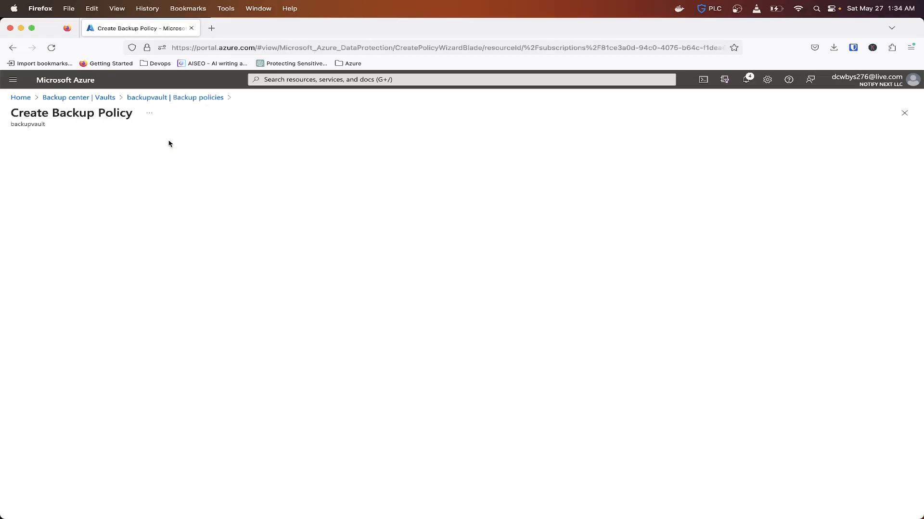
{"action": "left_click", "coordinate": [174, 177]}
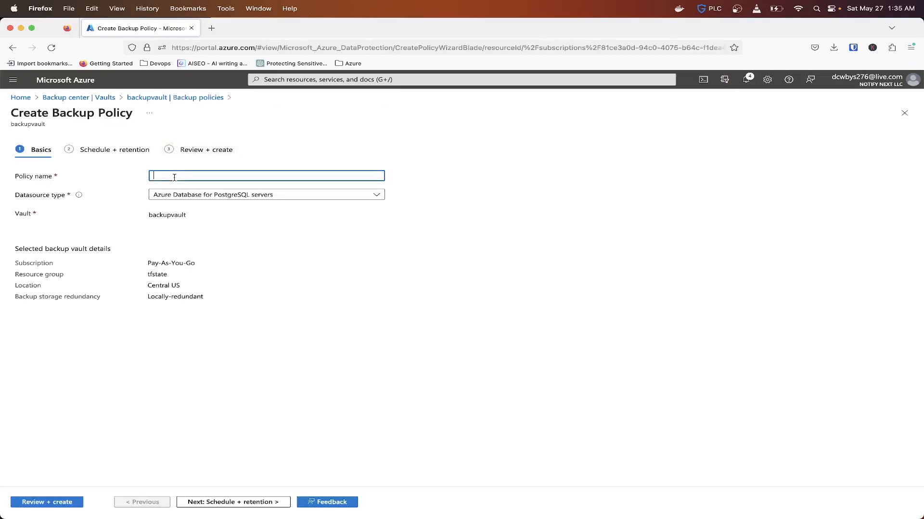
{"action": "type", "text": "azurestorageaccount"}
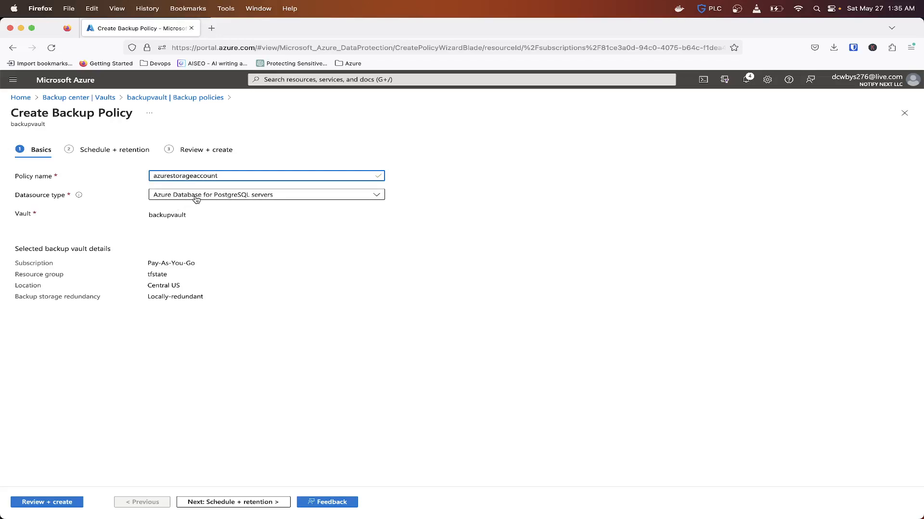
{"action": "left_click", "coordinate": [196, 195]}
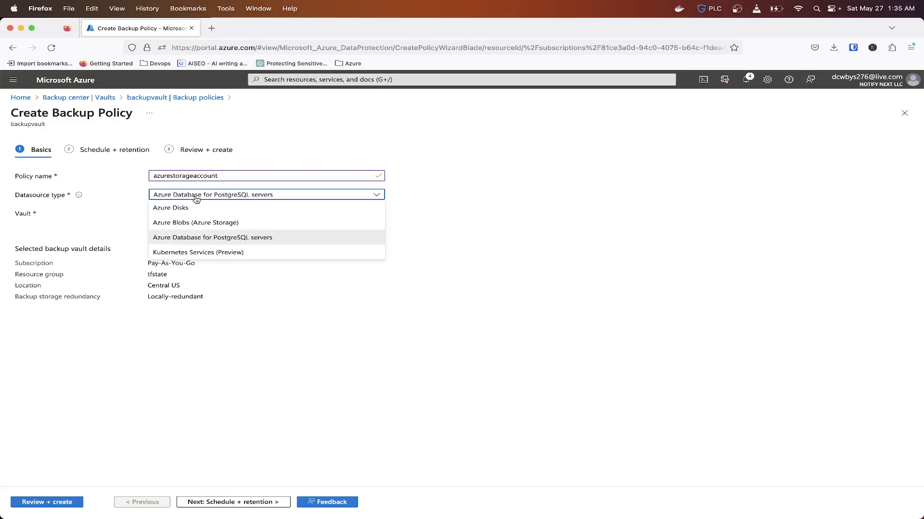
{"action": "left_click", "coordinate": [189, 223]}
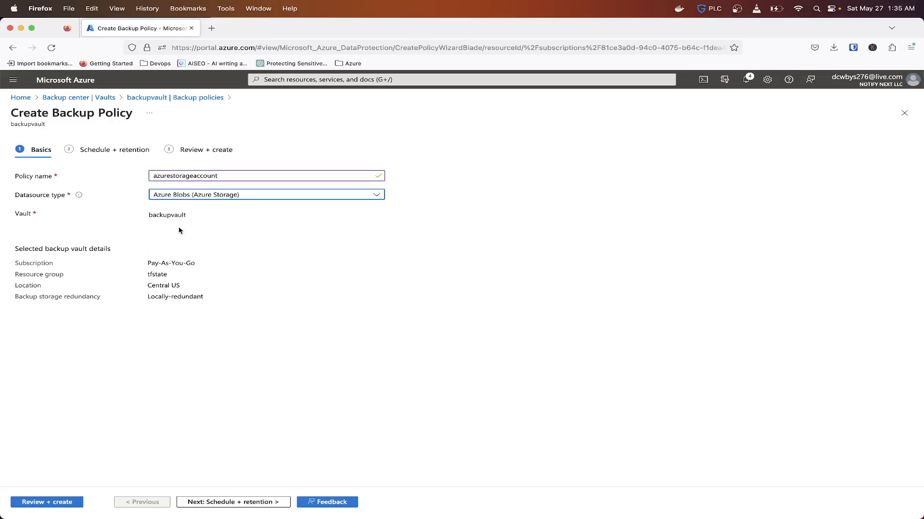
Keep the default 30-day retention rule, review the policy and create it.
{"action": "left_click", "coordinate": [219, 502]}
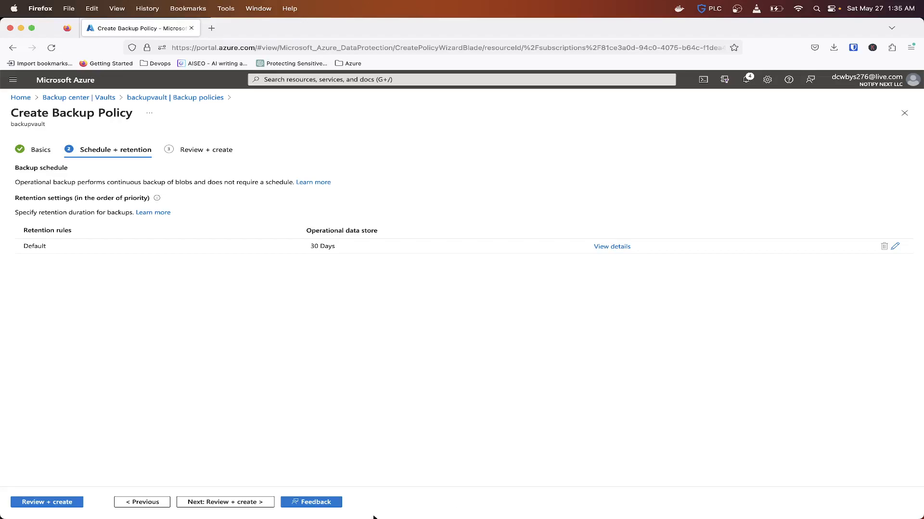
{"action": "left_click", "coordinate": [189, 502]}
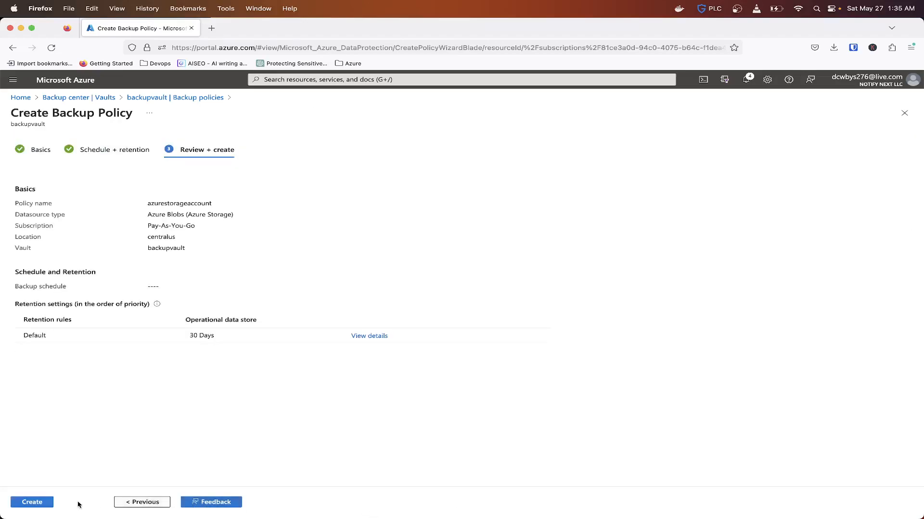
{"action": "left_click", "coordinate": [30, 502]}
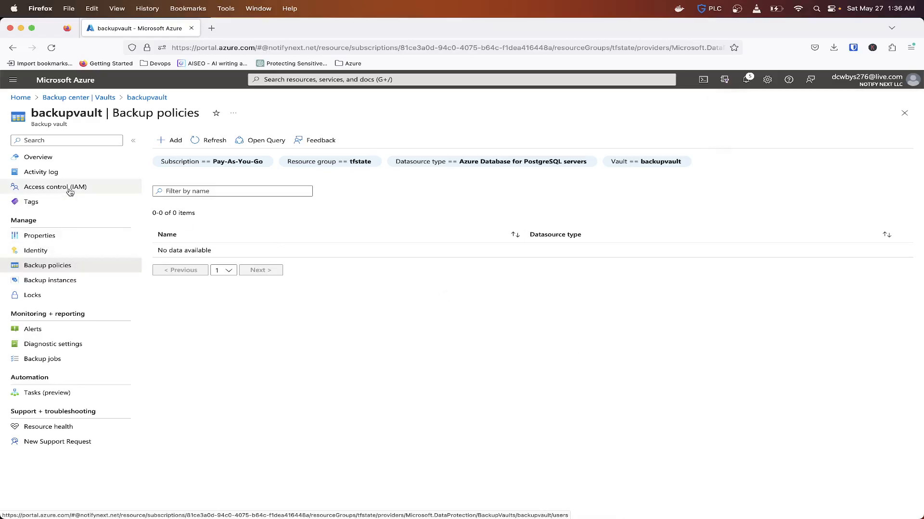
Start configuring an Azure Blobs backup from the backupvault overview, using the azurestorageaccount backup policy.
{"action": "left_click", "coordinate": [39, 157]}
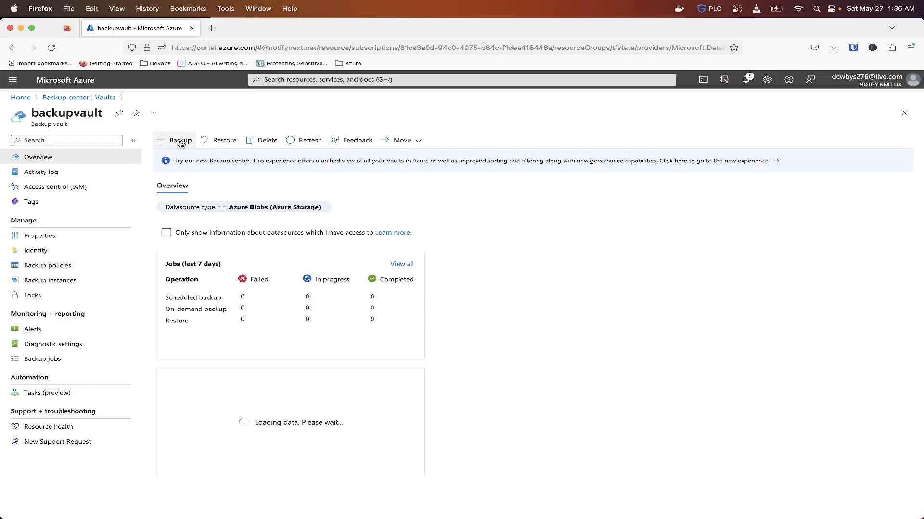
{"action": "left_click", "coordinate": [181, 144]}
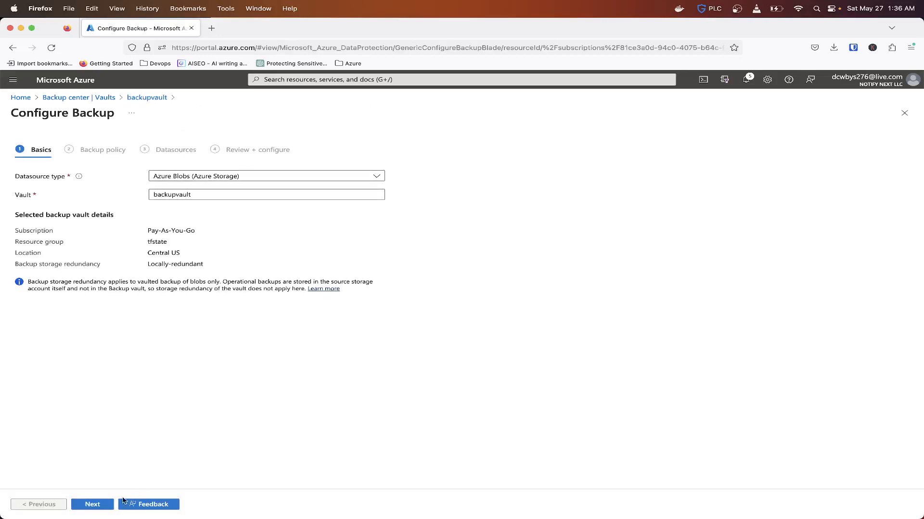
{"action": "left_click", "coordinate": [93, 505]}
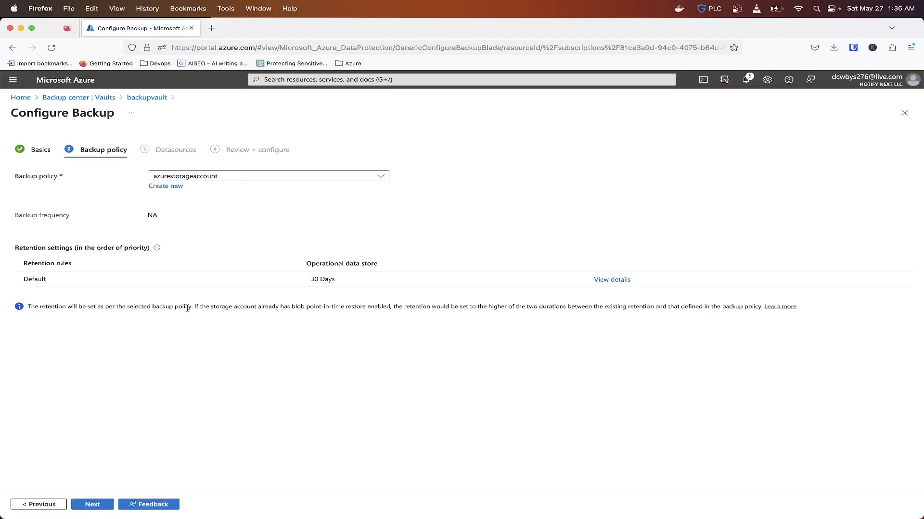
{"action": "left_click", "coordinate": [211, 174]}
{"action": "left_click", "coordinate": [212, 177]}
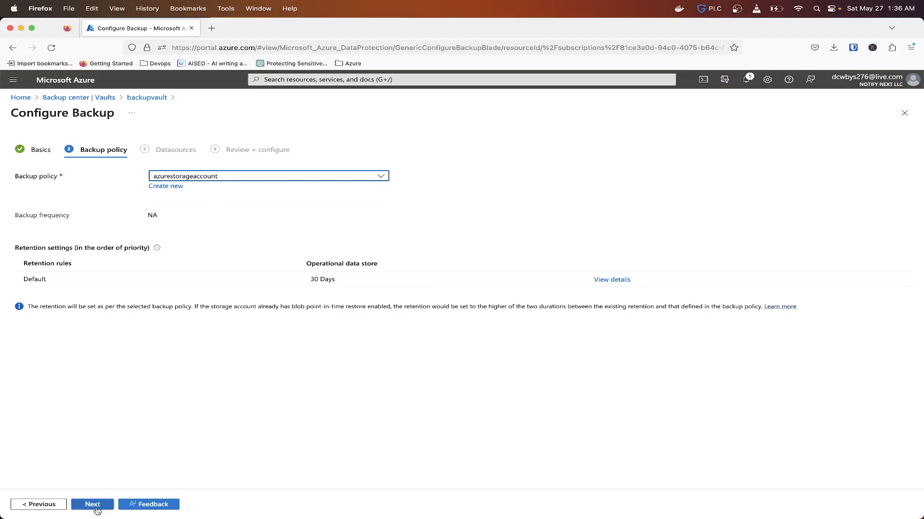
{"action": "left_click", "coordinate": [96, 503]}
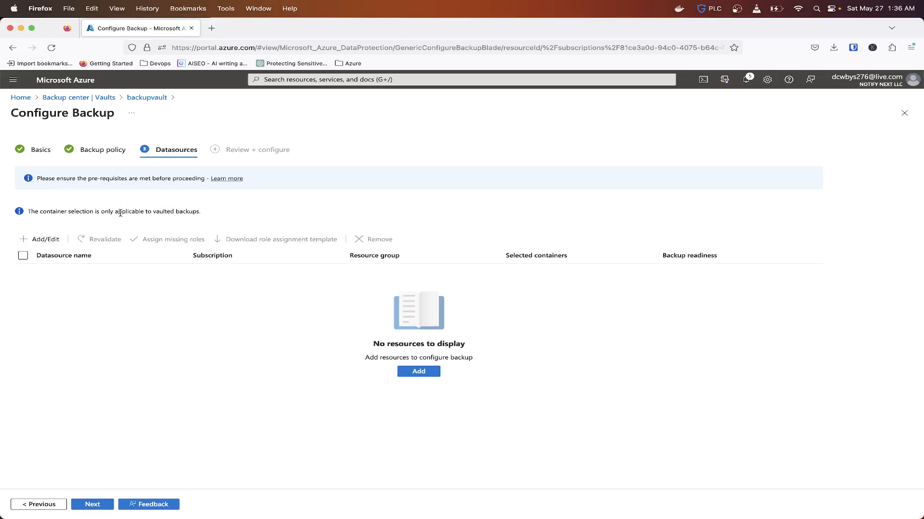
Try to add a storage account from the Pay-As-You-Go subscription as the backup datasource and continue to the review stage.
{"action": "left_click_drag", "start_coordinate": [42, 212], "coordinate": [196, 215]}
{"action": "left_click", "coordinate": [34, 247]}
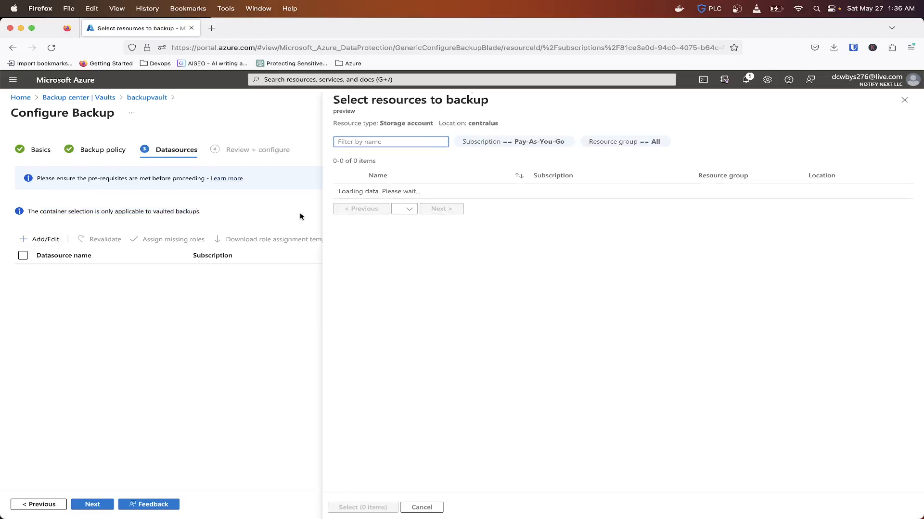
{"action": "left_click", "coordinate": [524, 143]}
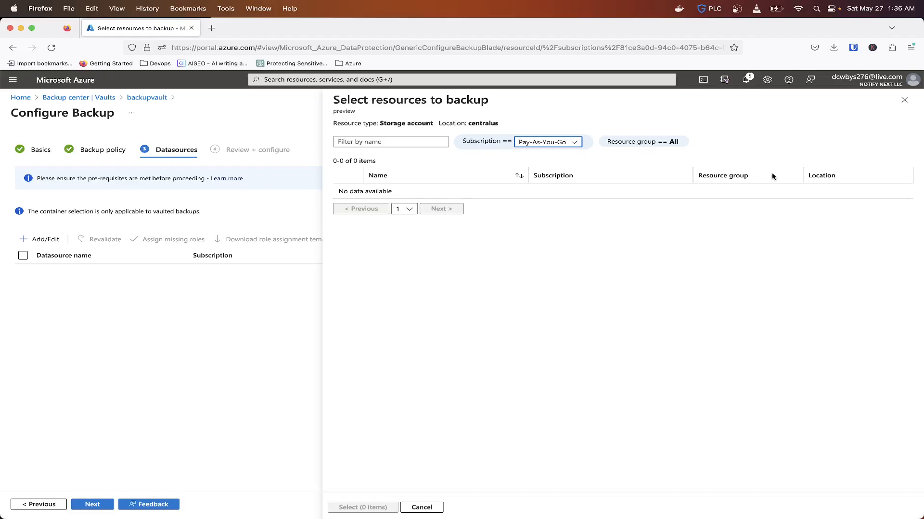
{"action": "left_click", "coordinate": [900, 99]}
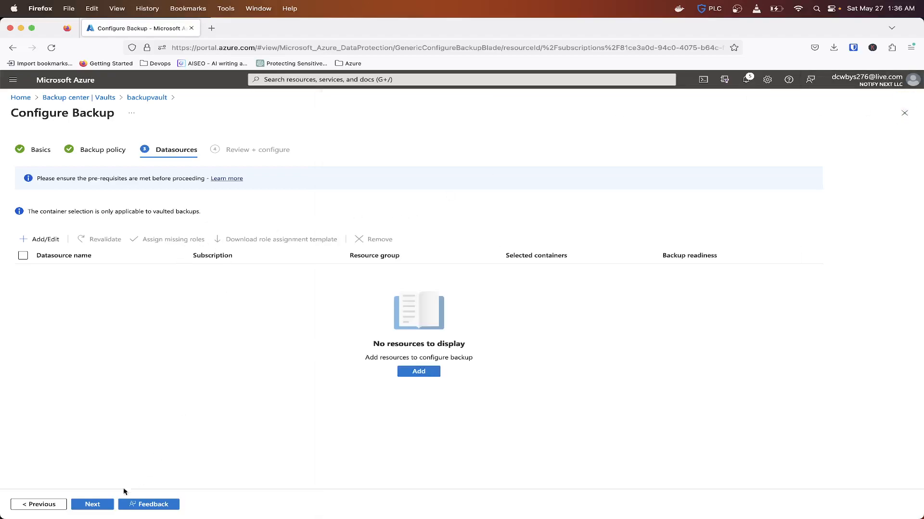
{"action": "left_click", "coordinate": [93, 504]}
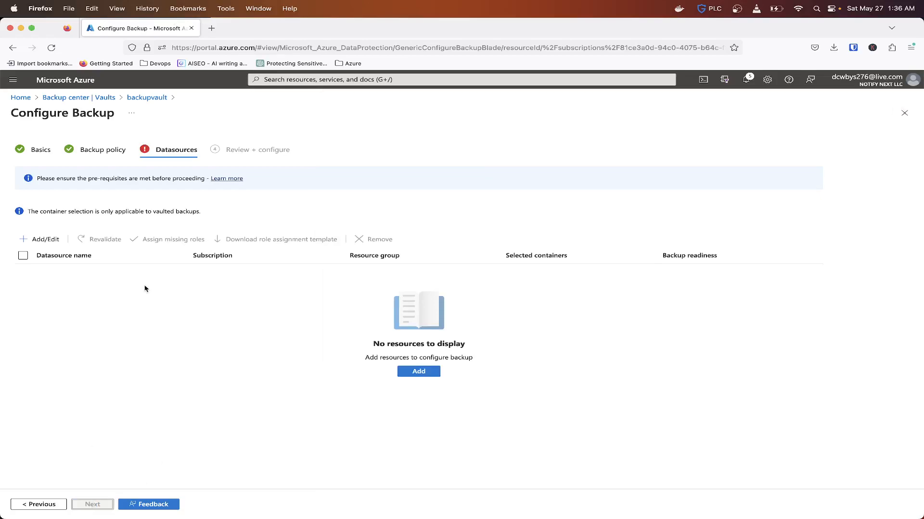
Look for storage accounts to back up with the subscription filter set to all subscriptions and the resource group filter on All.
{"action": "left_click", "coordinate": [41, 242]}
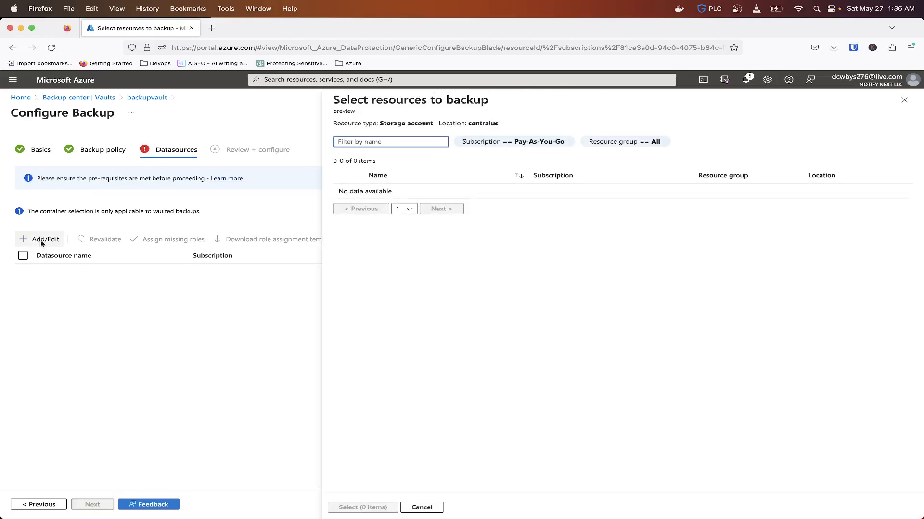
{"action": "left_click", "coordinate": [541, 143]}
{"action": "left_click", "coordinate": [540, 146]}
{"action": "left_click", "coordinate": [541, 146]}
{"action": "left_click", "coordinate": [488, 176]}
{"action": "left_click", "coordinate": [488, 176]}
{"action": "left_click", "coordinate": [488, 177]}
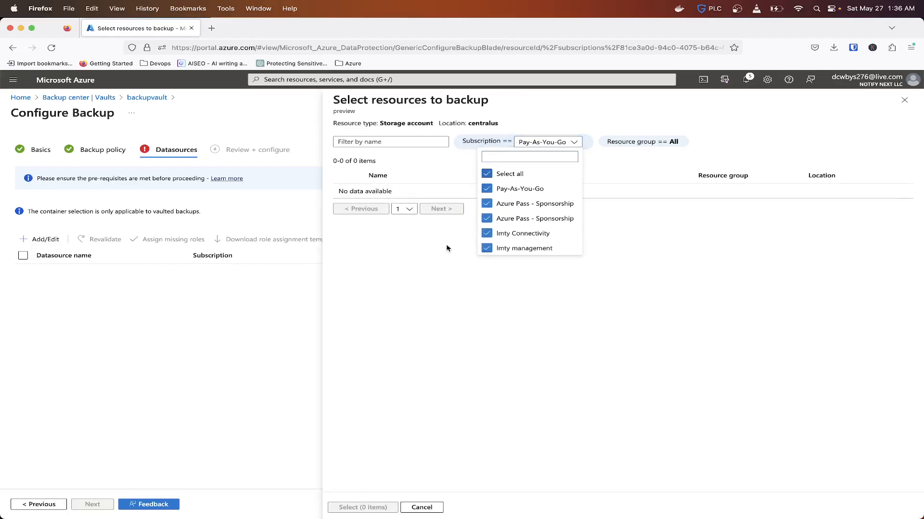
{"action": "left_click", "coordinate": [446, 244]}
{"action": "left_click", "coordinate": [601, 140]}
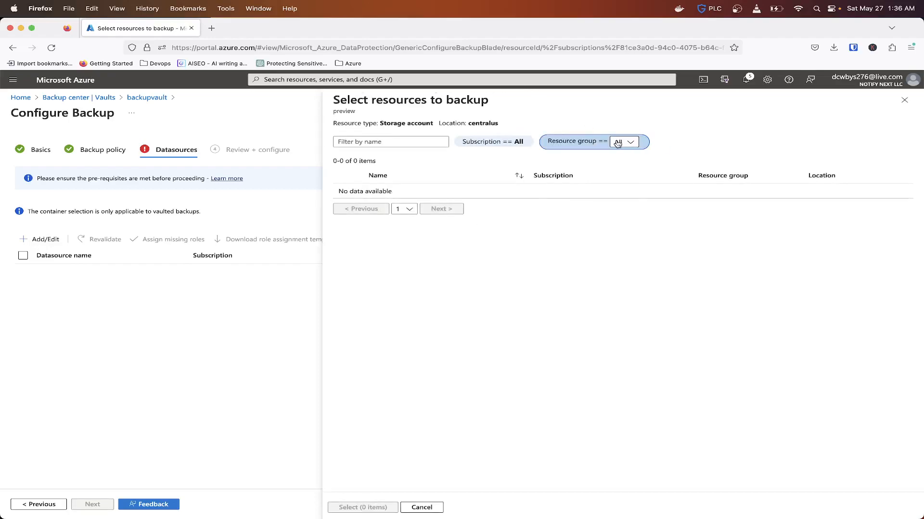
{"action": "left_click", "coordinate": [656, 163]}
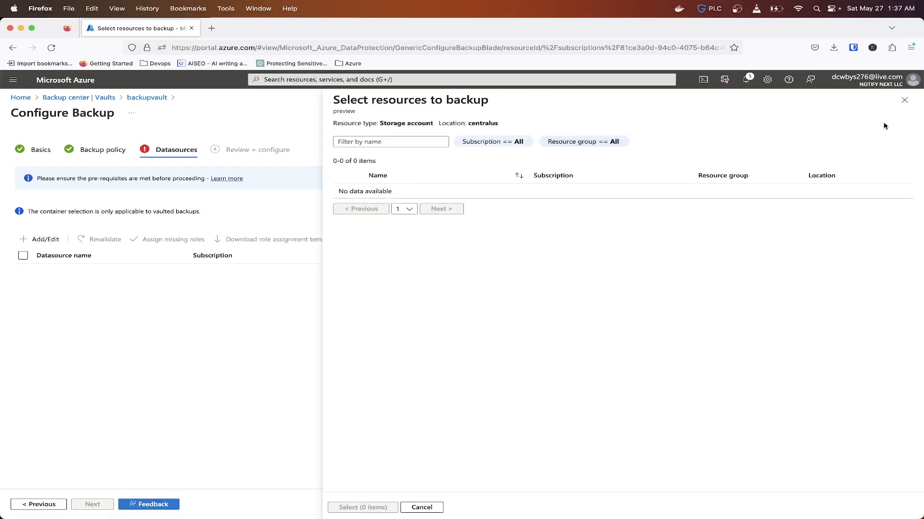
{"action": "left_click", "coordinate": [905, 100]}
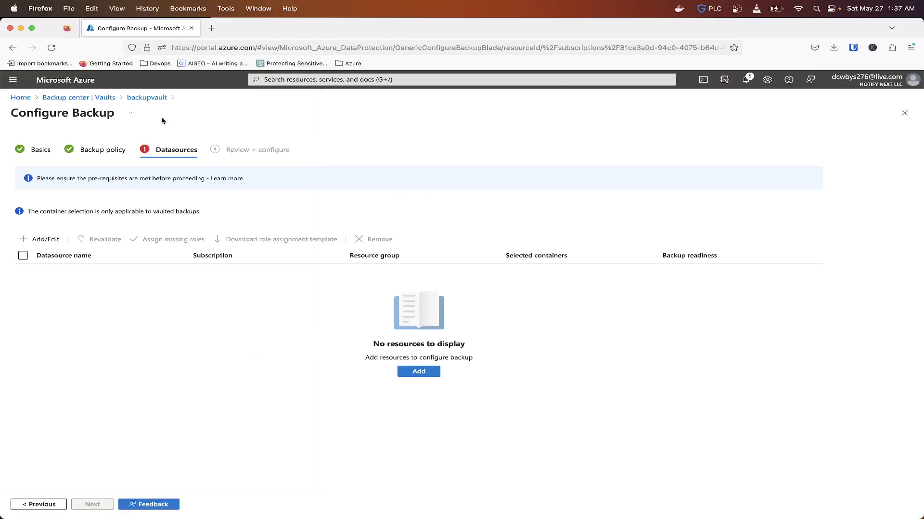
Go to the containers of the letmetechyoustorage storage account and create a new container named tfstate.
{"action": "left_click", "coordinate": [288, 79]}
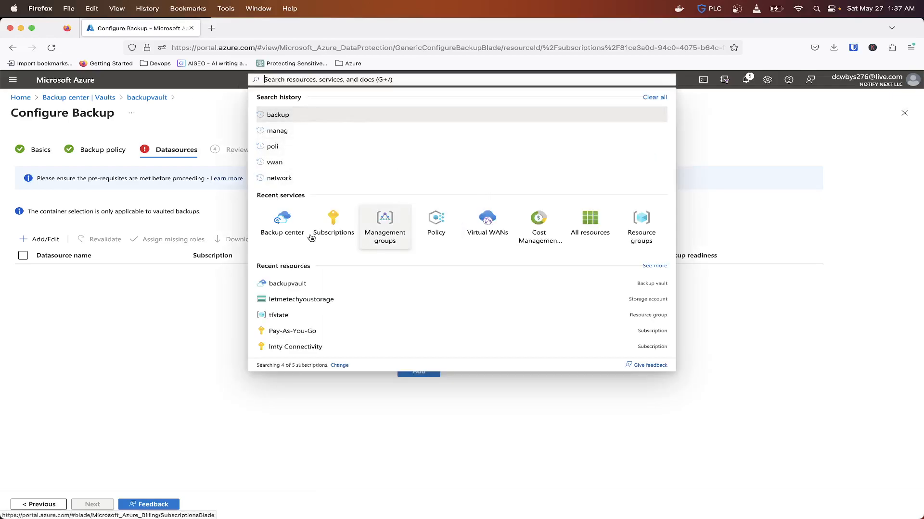
{"action": "left_click", "coordinate": [299, 300]}
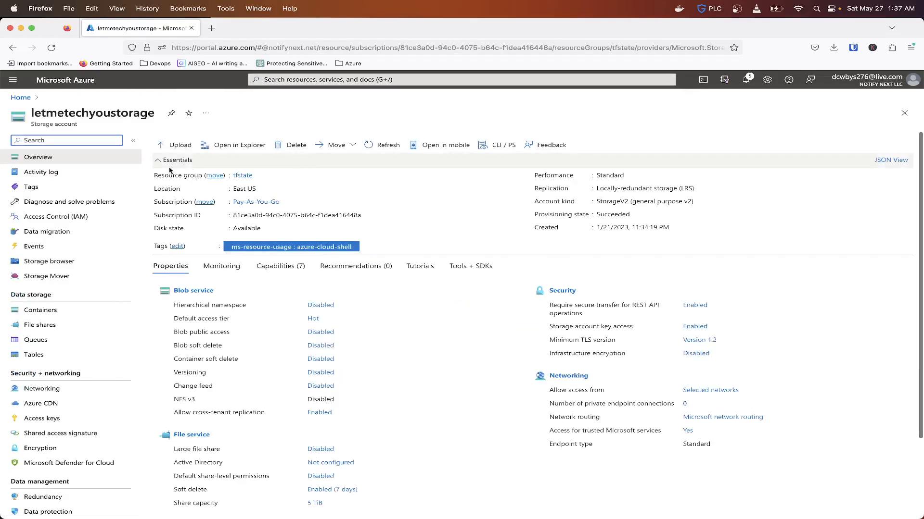
{"action": "left_click", "coordinate": [40, 310]}
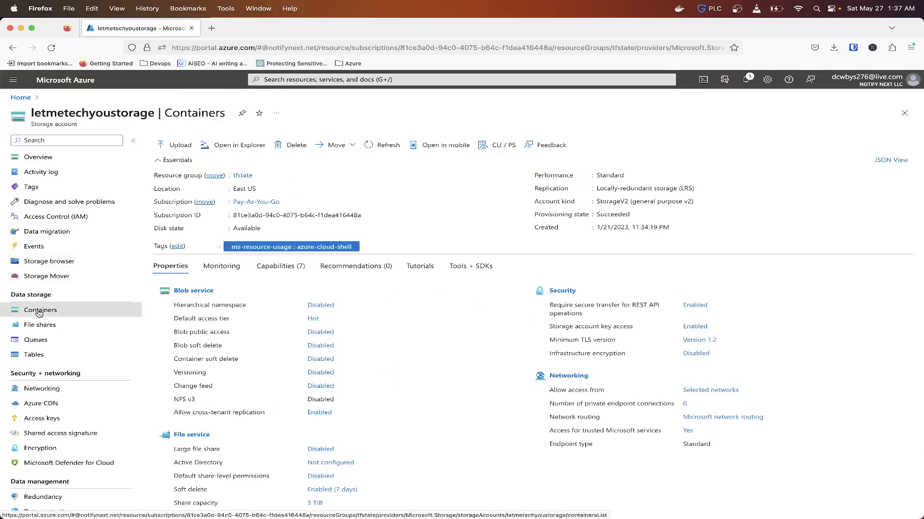
{"action": "scroll", "coordinate": [64, 325], "scroll_direction": "down", "scroll_amount": 1}
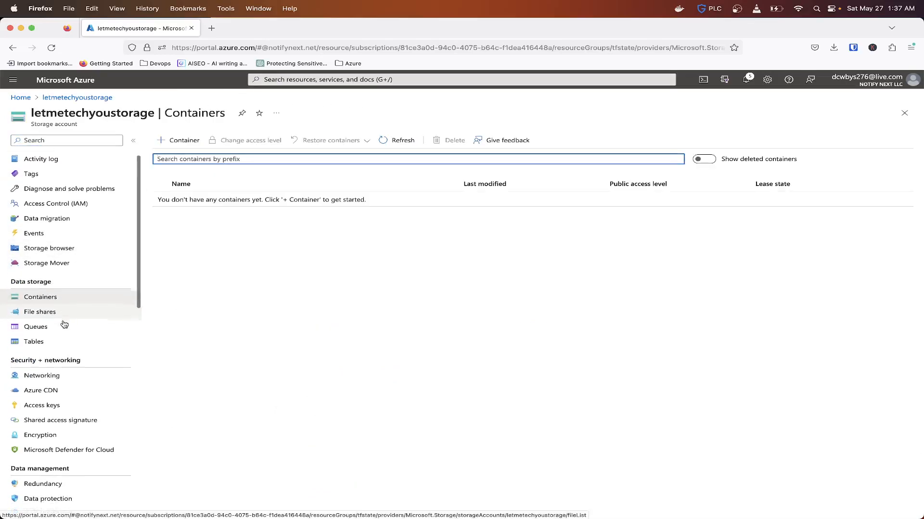
{"action": "left_click", "coordinate": [182, 140]}
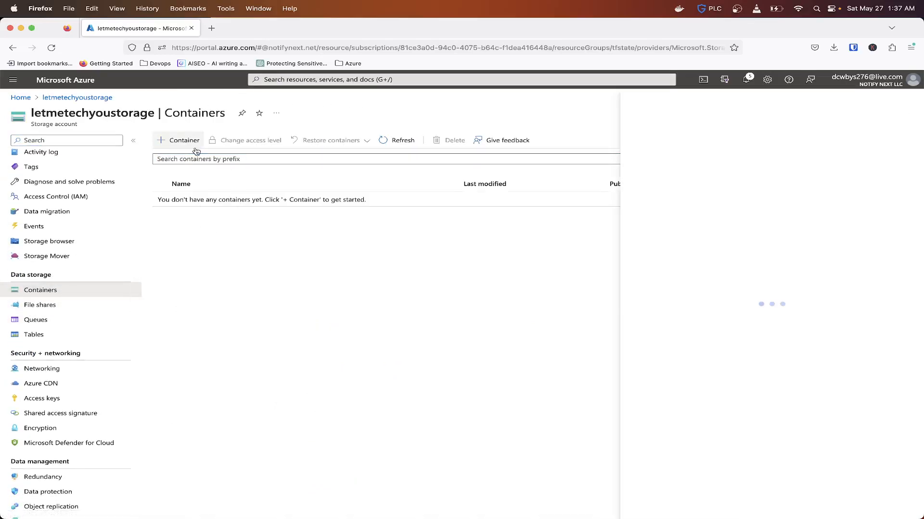
{"action": "type", "text": "tfstate"}
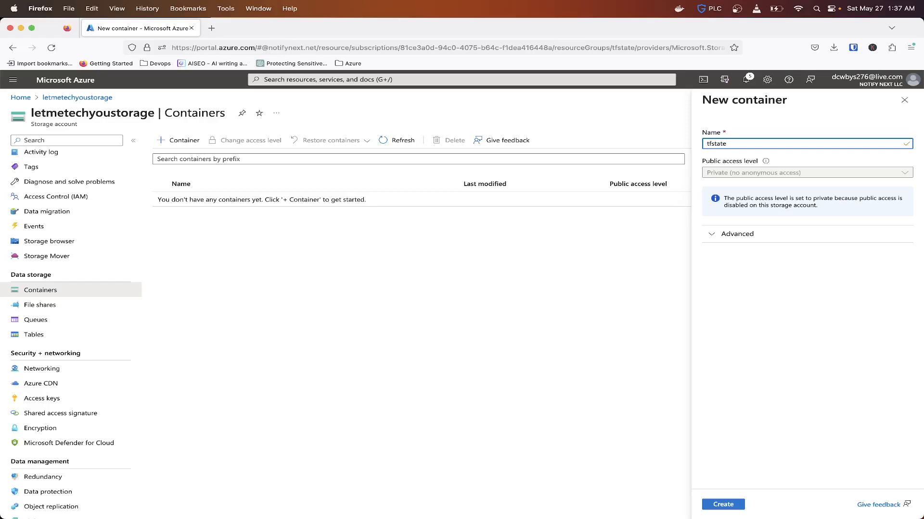
{"action": "left_click", "coordinate": [734, 508]}
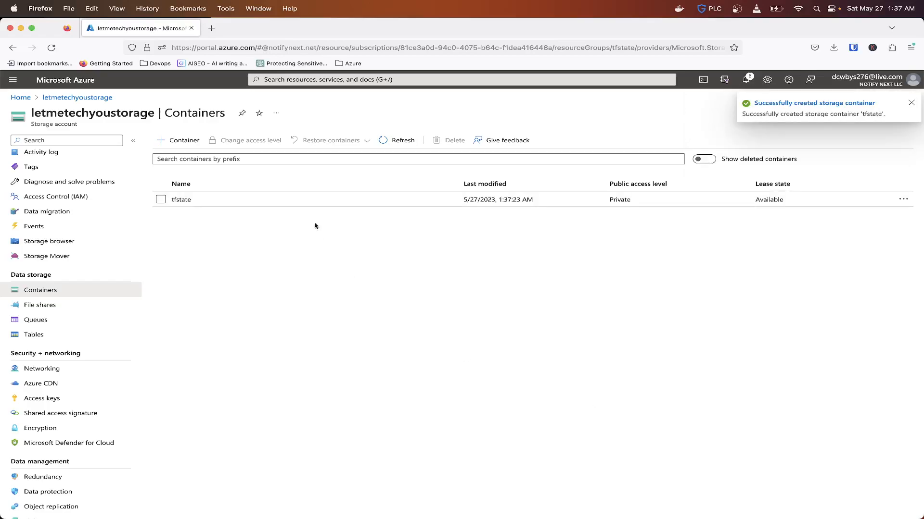
Upload file.txt from the Desktop folder into the tfstate container.
{"action": "left_click", "coordinate": [188, 200]}
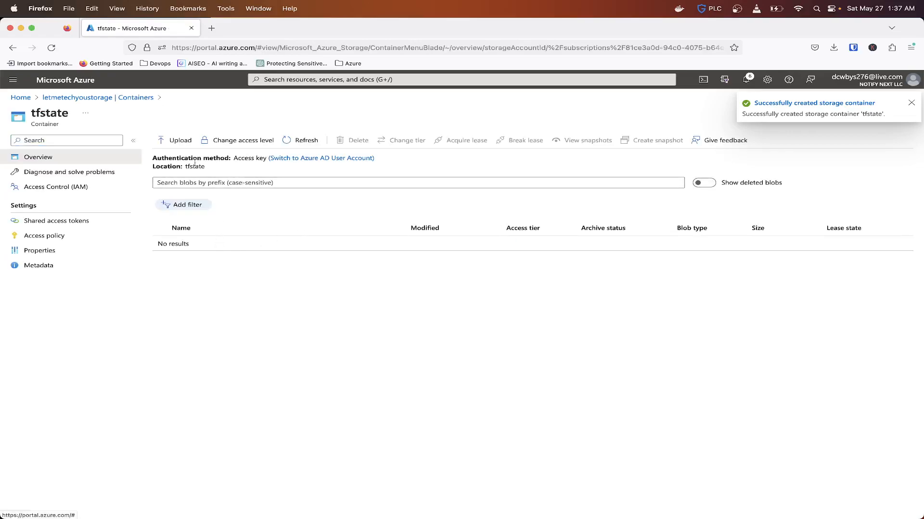
{"action": "left_click", "coordinate": [180, 147]}
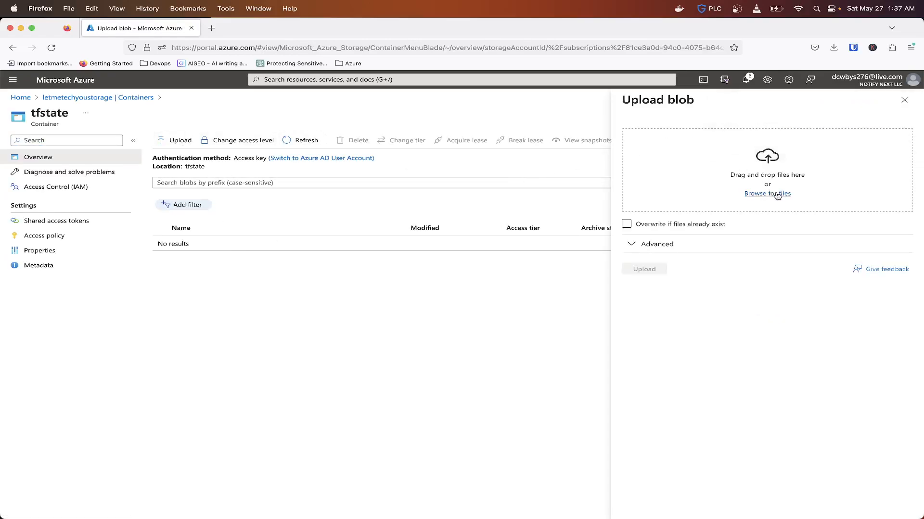
{"action": "left_click", "coordinate": [770, 195]}
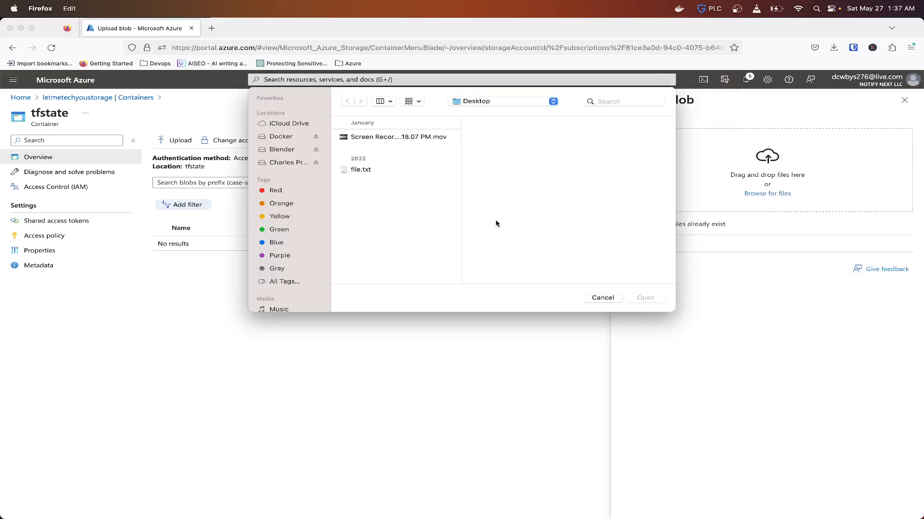
{"action": "double_click", "coordinate": [364, 171]}
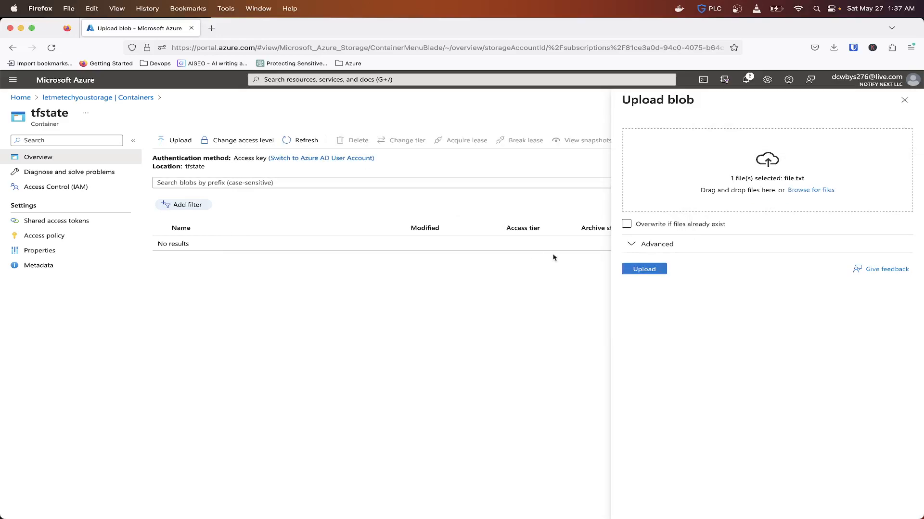
{"action": "left_click", "coordinate": [626, 274]}
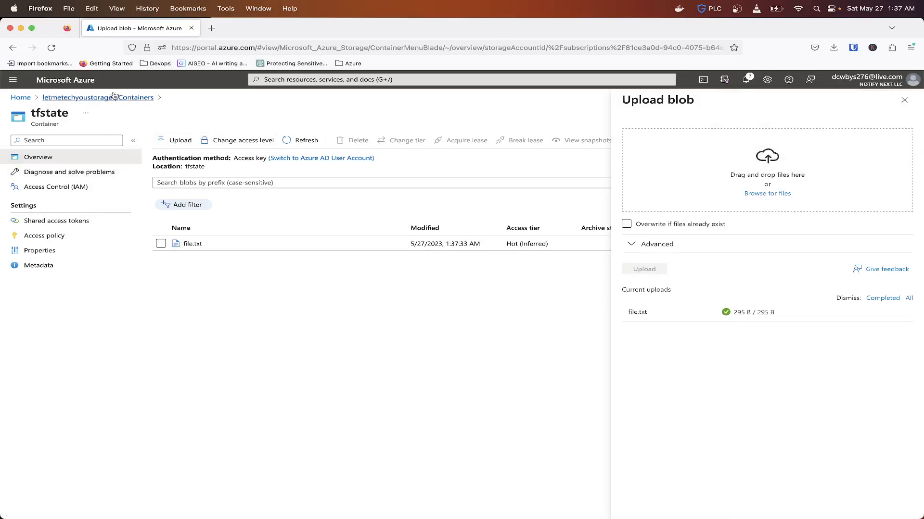
Try to enable operational backup with Azure Backup in letmetechyoustorage's data protection settings and select a backup vault.
{"action": "left_click", "coordinate": [129, 98]}
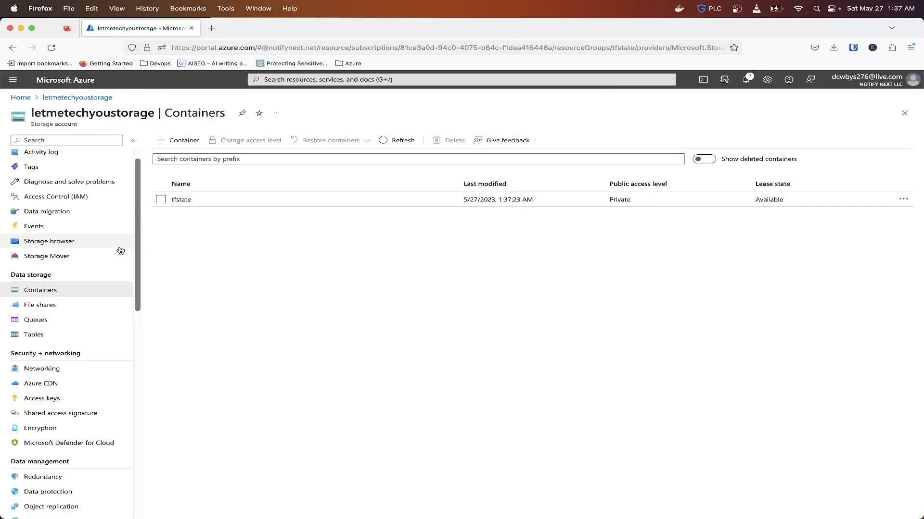
{"action": "scroll", "coordinate": [43, 335], "scroll_direction": "down", "scroll_amount": 2}
{"action": "scroll", "coordinate": [44, 335], "scroll_direction": "down", "scroll_amount": 2}
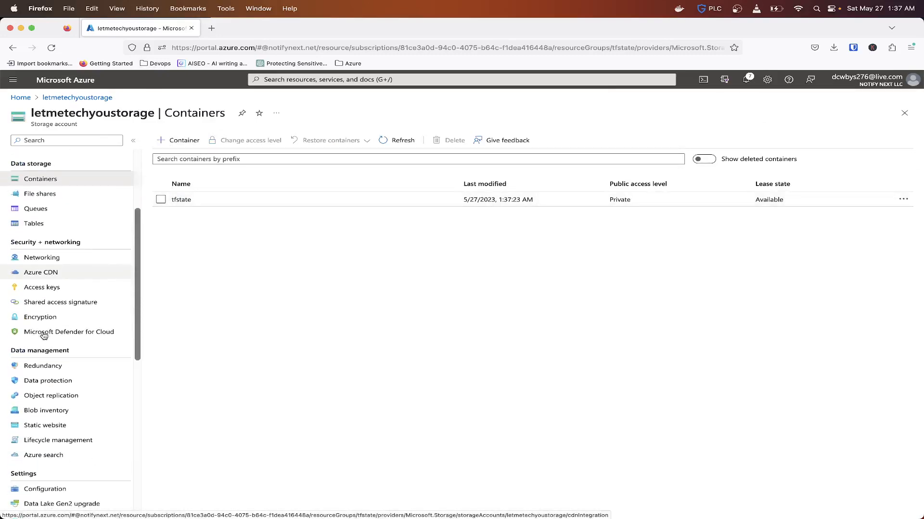
{"action": "left_click", "coordinate": [42, 378]}
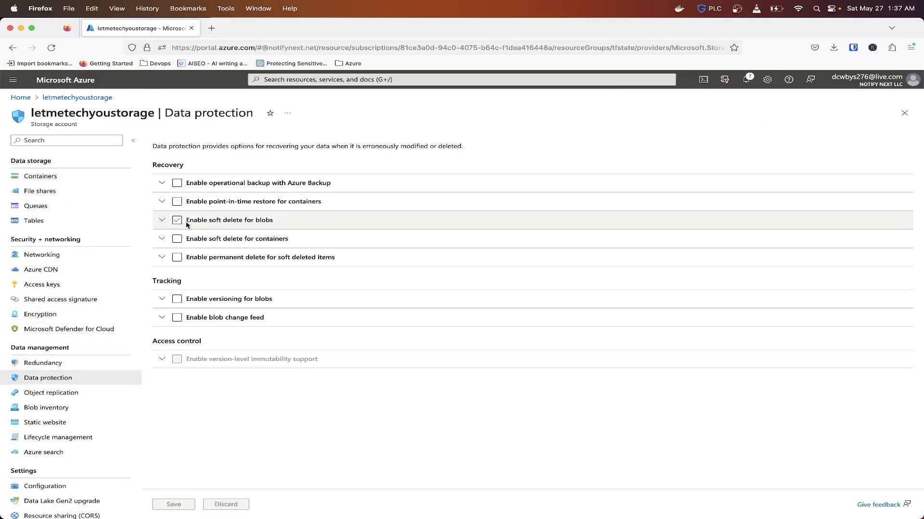
{"action": "left_click", "coordinate": [177, 183]}
{"action": "left_click", "coordinate": [318, 258]}
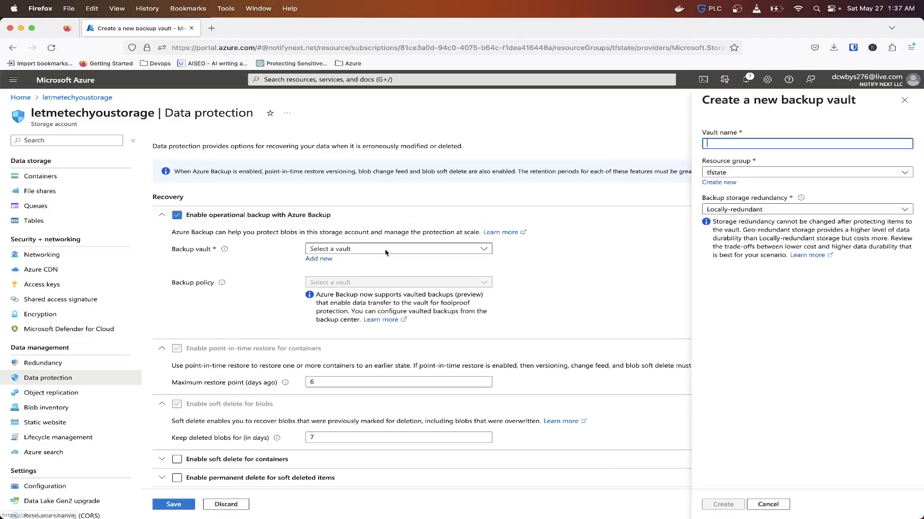
{"action": "left_click", "coordinate": [904, 100]}
{"action": "left_click", "coordinate": [384, 249]}
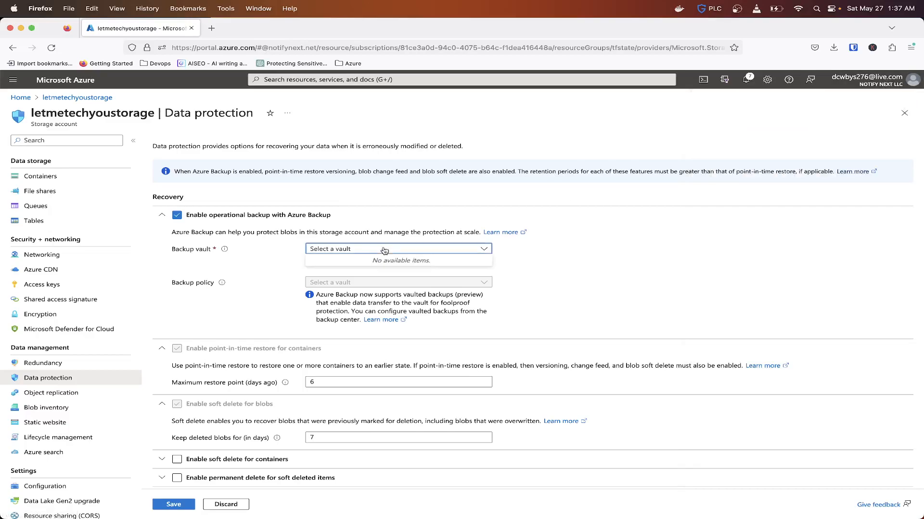
{"action": "left_click", "coordinate": [325, 246]}
Reload the data protection page without saving and try again to enable operational backup and choose a vault.
{"action": "left_click", "coordinate": [51, 47]}
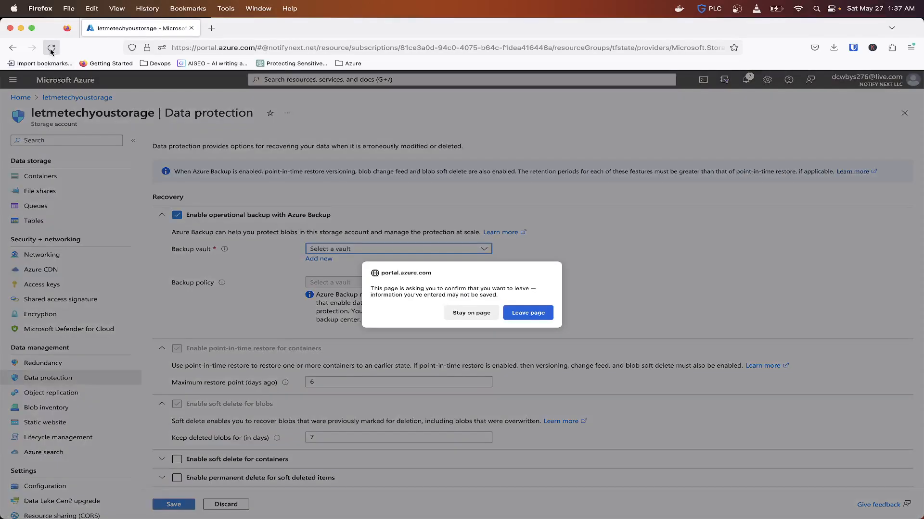
{"action": "left_click", "coordinate": [524, 313]}
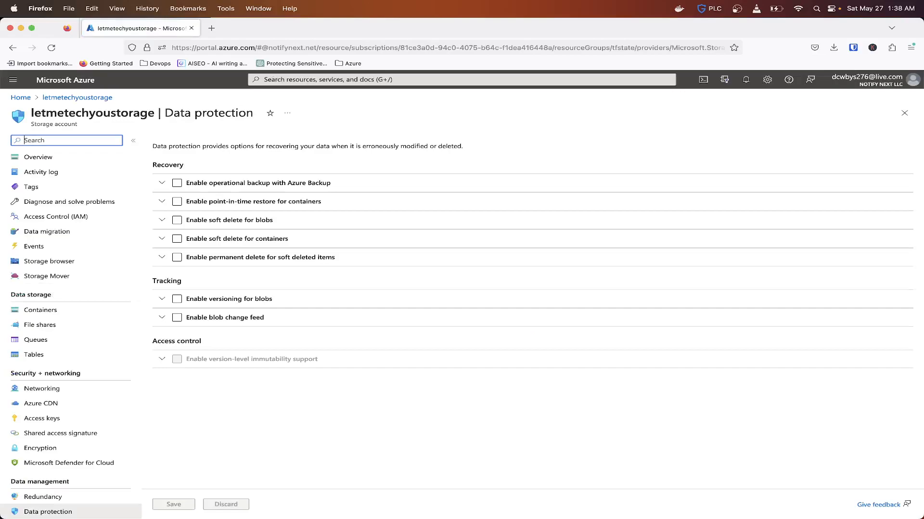
{"action": "left_click", "coordinate": [178, 190]}
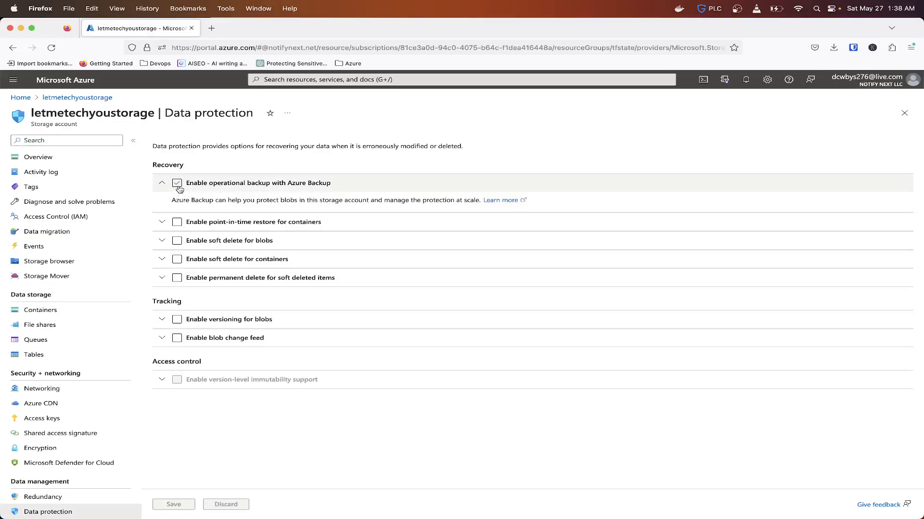
{"action": "left_click", "coordinate": [177, 183]}
{"action": "left_click", "coordinate": [342, 249]}
{"action": "left_click", "coordinate": [341, 253]}
{"action": "left_click", "coordinate": [342, 252]}
{"action": "left_click", "coordinate": [341, 252]}
Discard the unsaved data protection edits, return to the storage account's overview and examine its service, security and networking properties.
{"action": "left_click", "coordinate": [58, 161]}
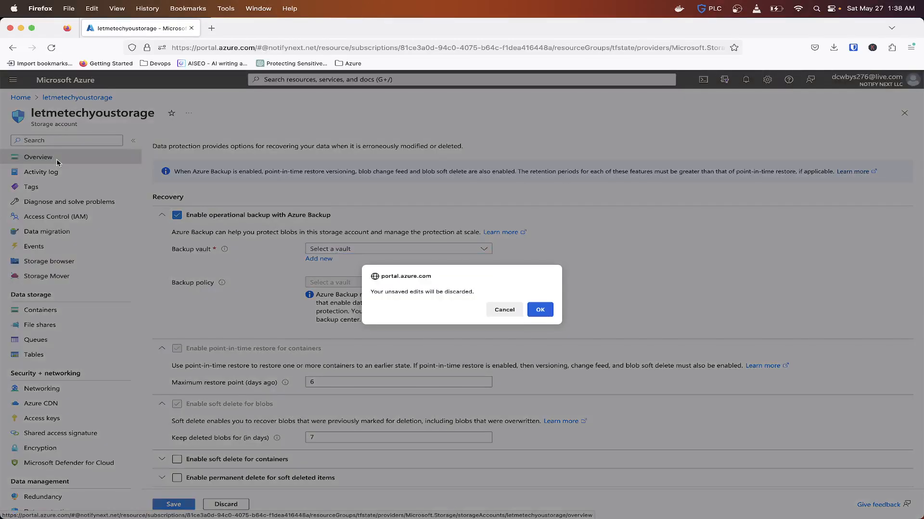
{"action": "left_click", "coordinate": [540, 310]}
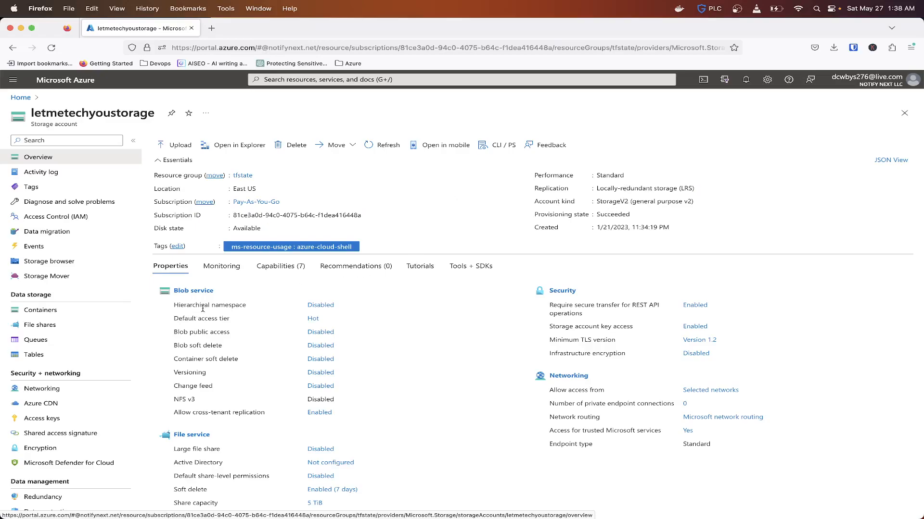
{"action": "scroll", "coordinate": [205, 320], "scroll_direction": "down", "scroll_amount": 2}
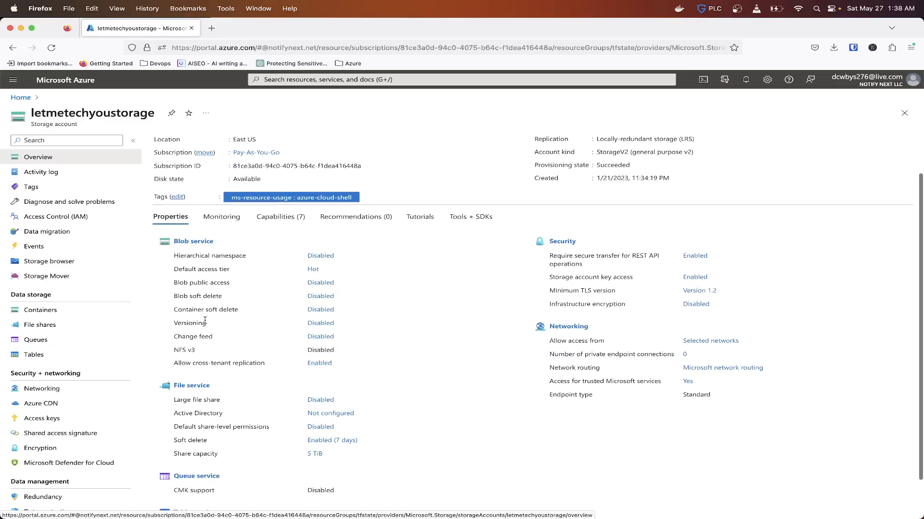
{"action": "scroll", "coordinate": [205, 320], "scroll_direction": "up", "scroll_amount": 1}
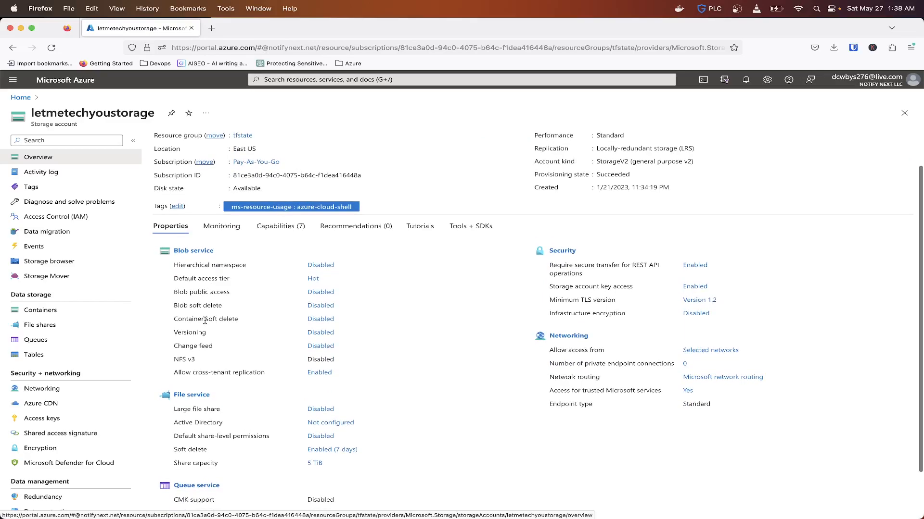
{"action": "scroll", "coordinate": [205, 320], "scroll_direction": "down", "scroll_amount": 3}
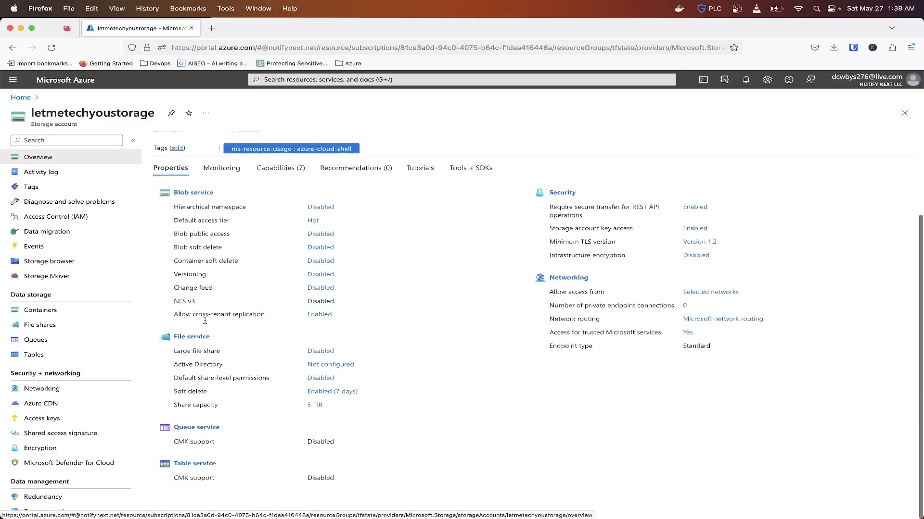
{"action": "scroll", "coordinate": [205, 321], "scroll_direction": "up", "scroll_amount": 1}
{"action": "scroll", "coordinate": [207, 300], "scroll_direction": "up", "scroll_amount": 2}
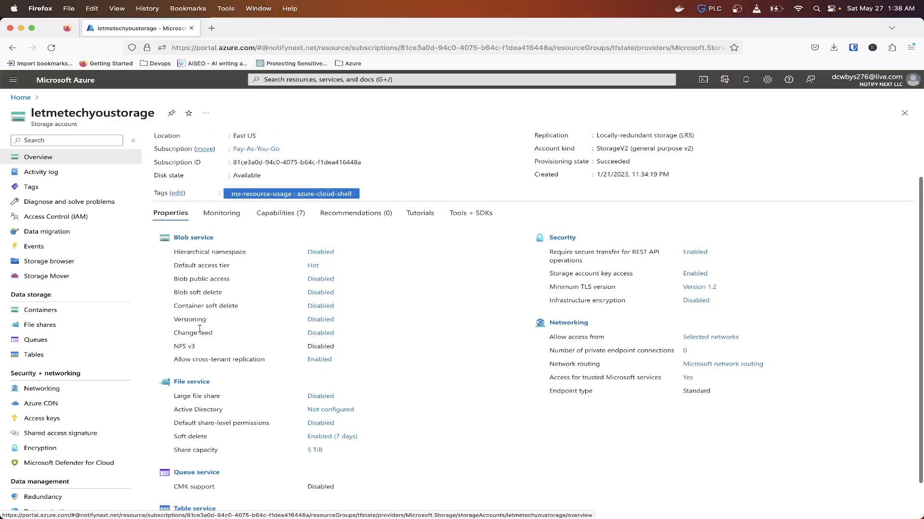
Open the backupvault vault from Backup center's list of vaults.
{"action": "scroll", "coordinate": [191, 347], "scroll_direction": "up", "scroll_amount": 3}
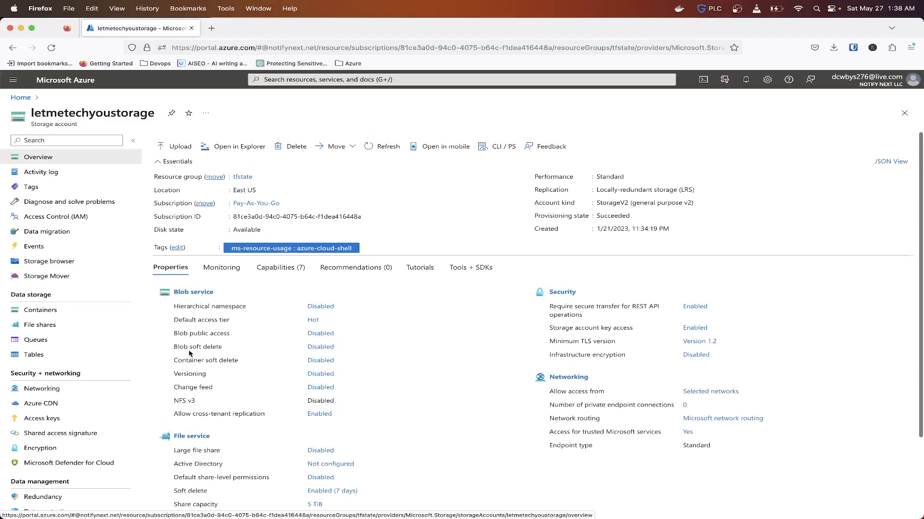
{"action": "left_click", "coordinate": [327, 82]}
{"action": "left_click", "coordinate": [290, 224]}
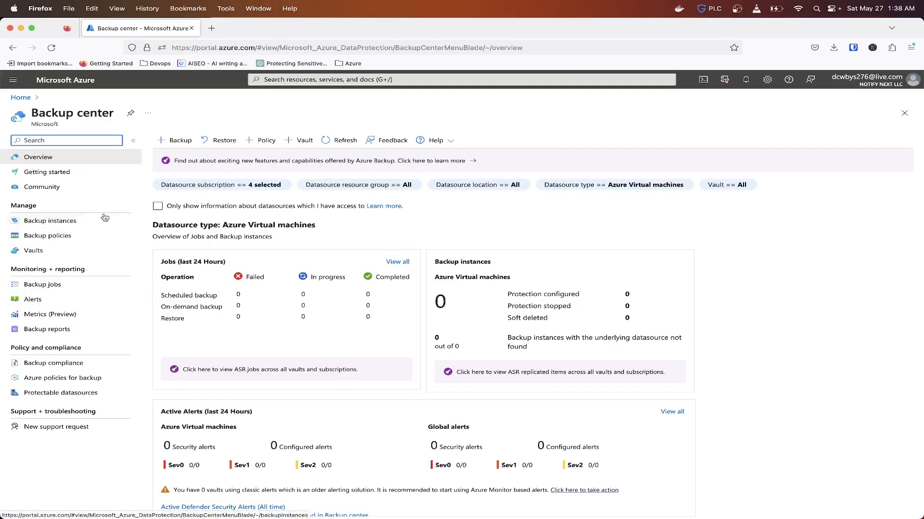
{"action": "left_click", "coordinate": [34, 250]}
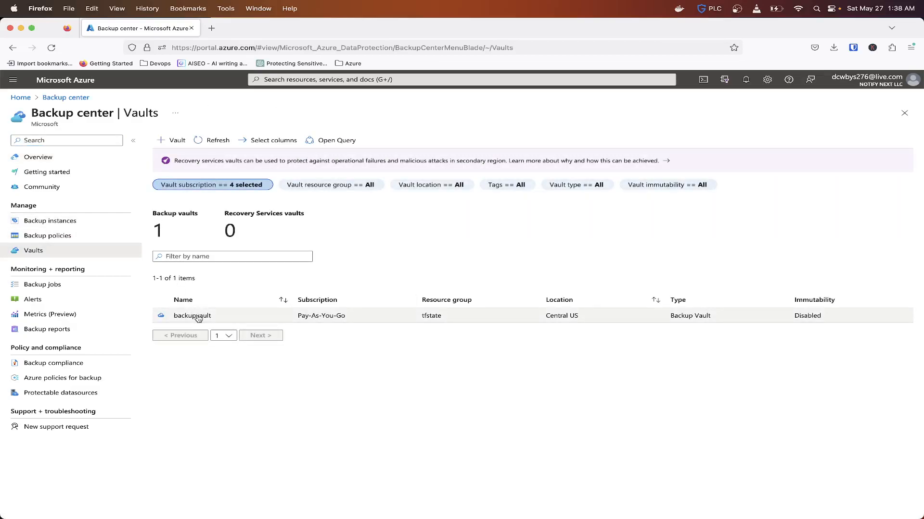
{"action": "left_click", "coordinate": [192, 316]}
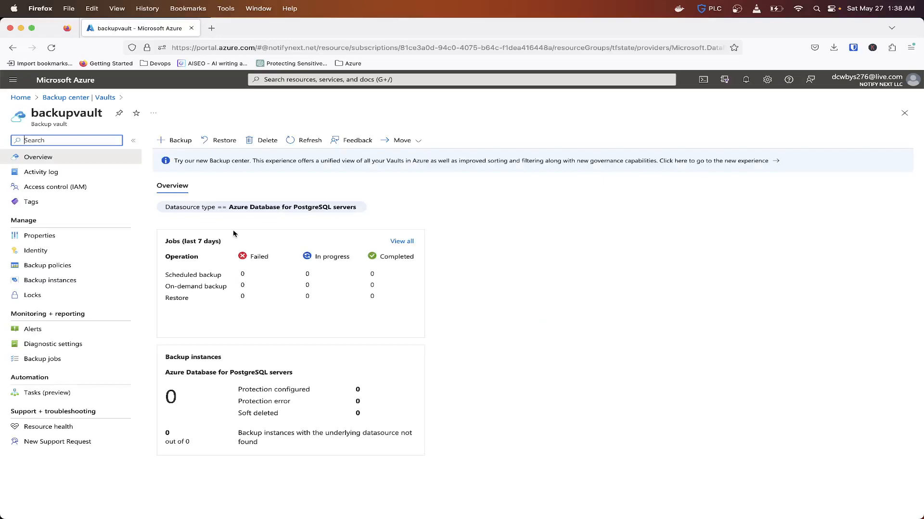
Start configuring backup in backupvault for Azure Blobs (Azure Storage) with the azurestorageaccount policy.
{"action": "left_click", "coordinate": [179, 141]}
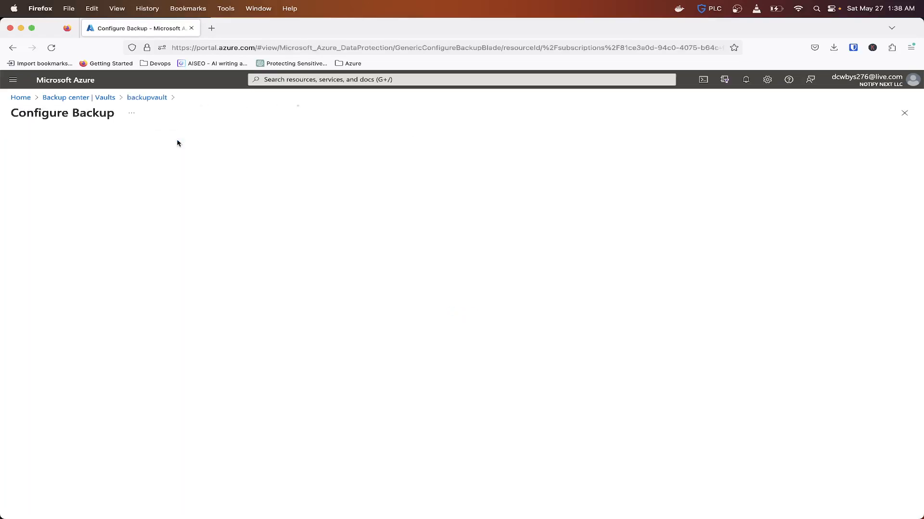
{"action": "left_click", "coordinate": [192, 176]}
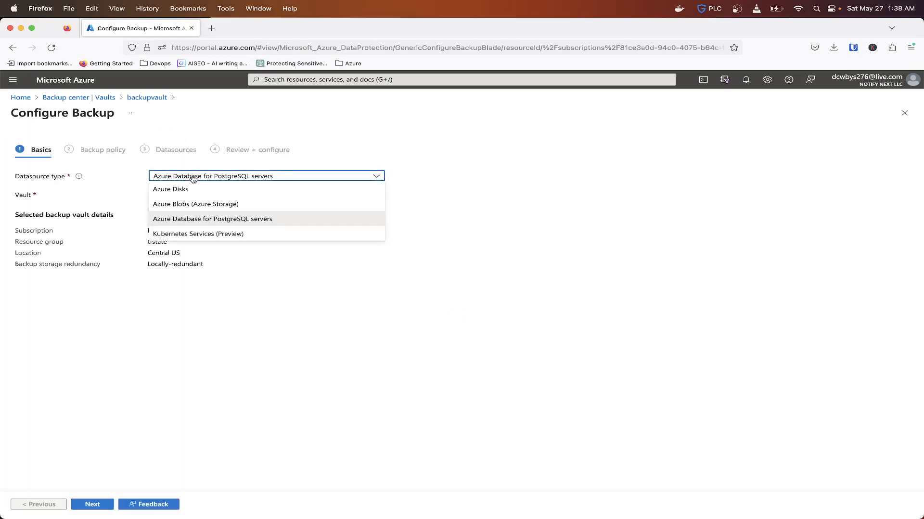
{"action": "left_click", "coordinate": [190, 206]}
{"action": "left_click", "coordinate": [187, 199]}
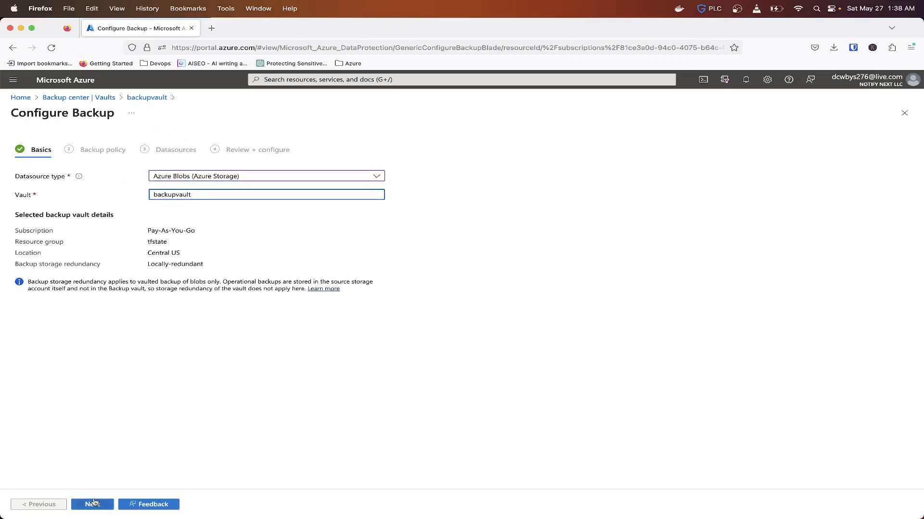
{"action": "left_click", "coordinate": [93, 504]}
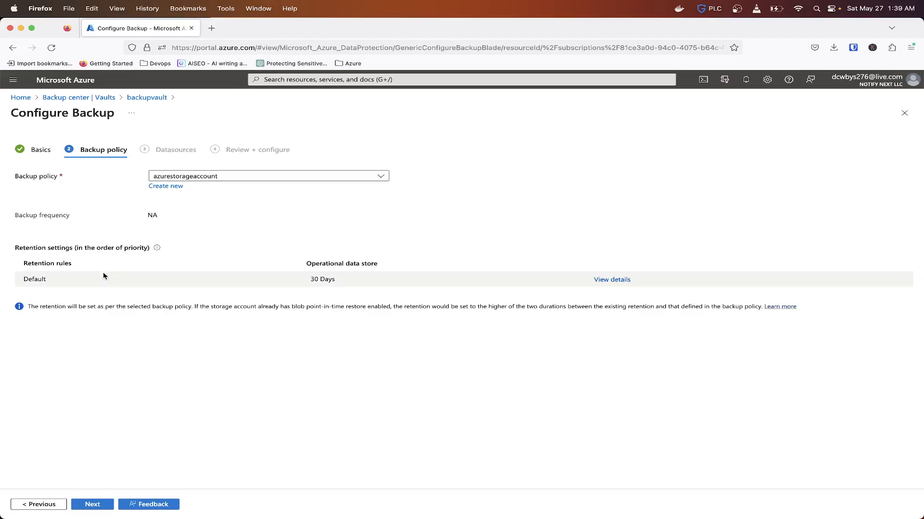
{"action": "left_click", "coordinate": [107, 503]}
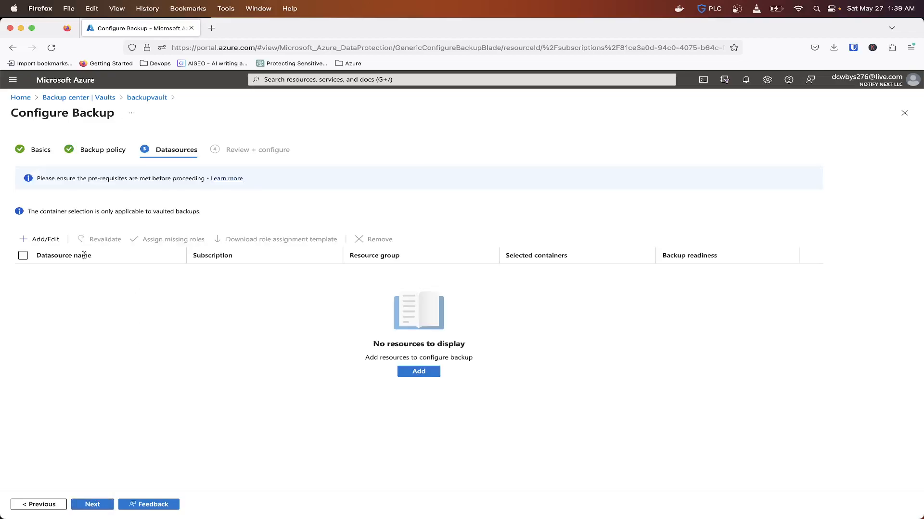
Try to add a storage account as the backup's datasource and leave the backup configuration without saving.
{"action": "left_click", "coordinate": [50, 239]}
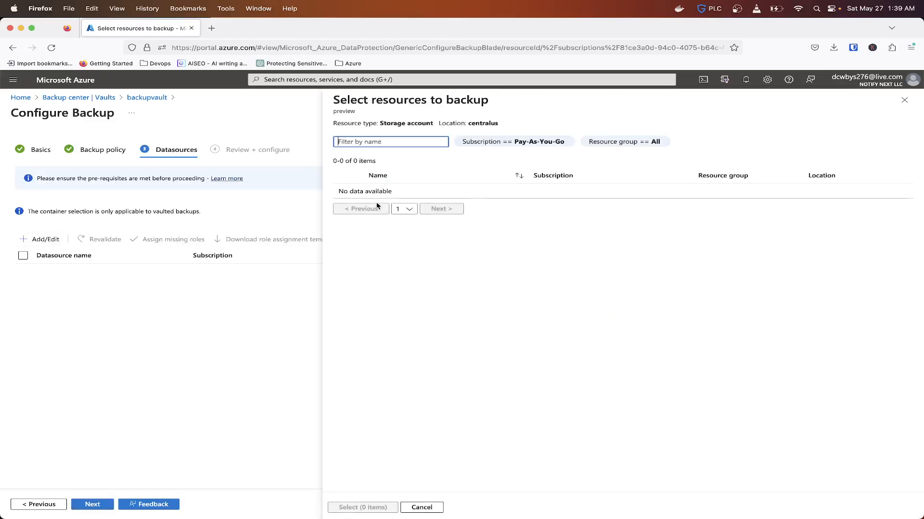
{"action": "left_click", "coordinate": [487, 124]}
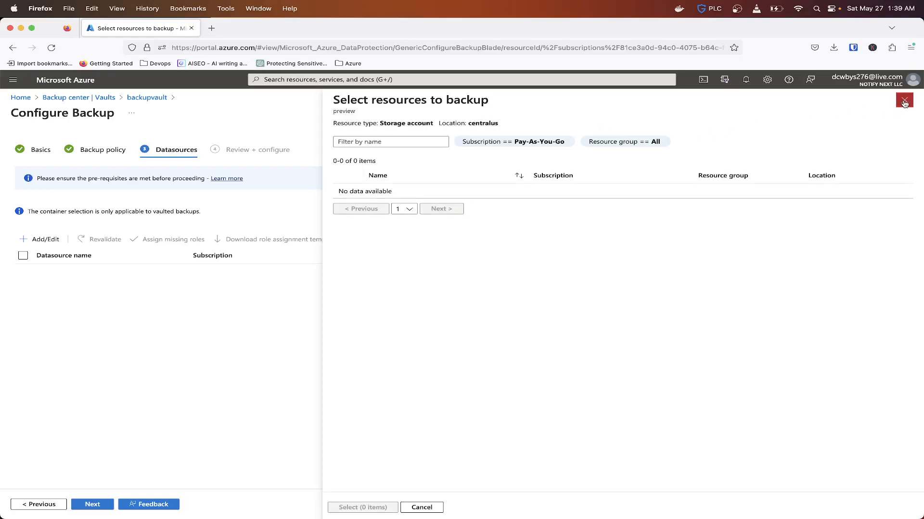
{"action": "left_click", "coordinate": [903, 100]}
{"action": "left_click", "coordinate": [144, 98]}
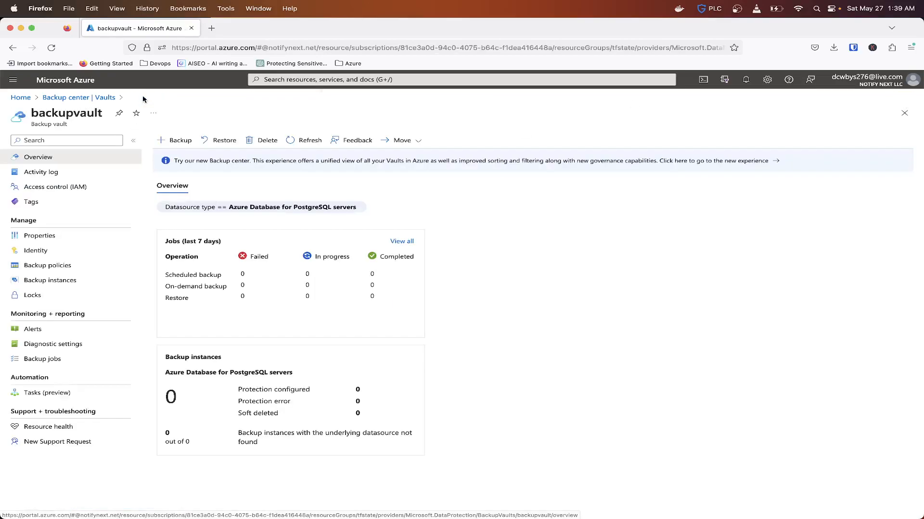
Open the tfstate resource group and compare the locations of backupvault and letmetechyoustorage.
{"action": "left_click", "coordinate": [77, 98]}
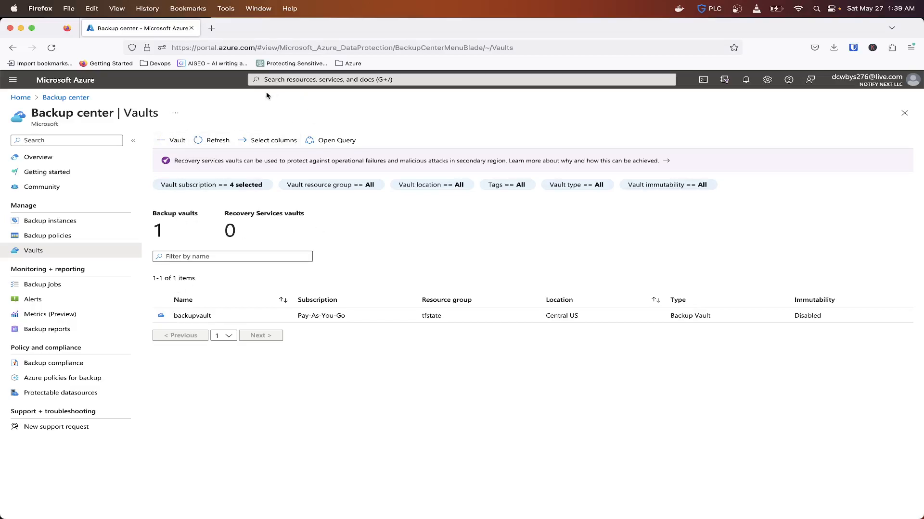
{"action": "left_click", "coordinate": [27, 98]}
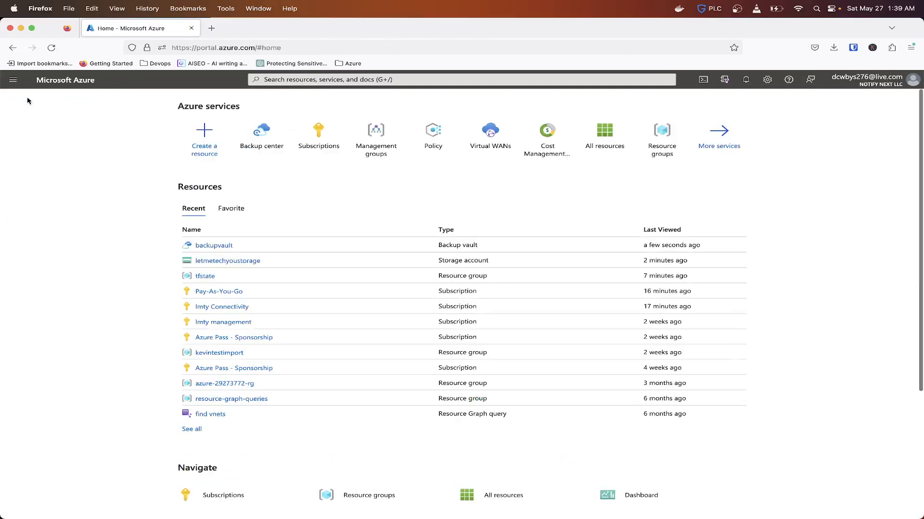
{"action": "left_click", "coordinate": [205, 279]}
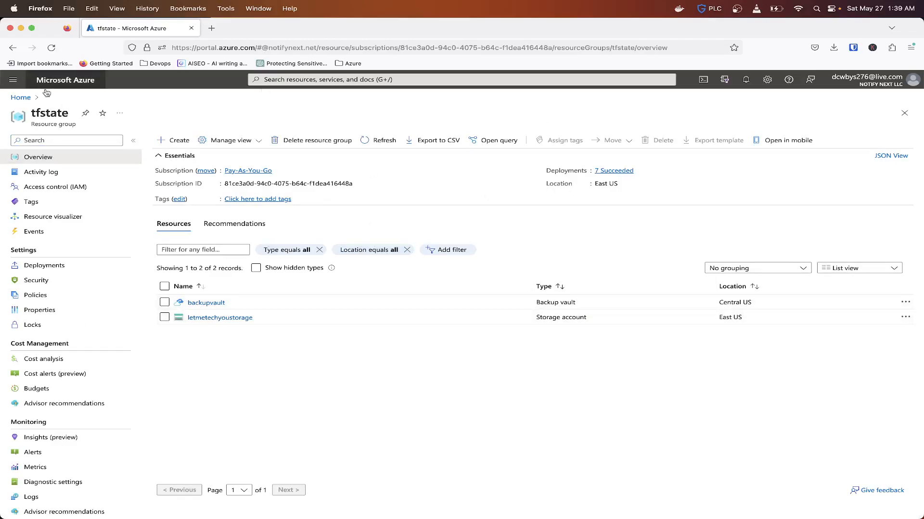
Return to Backup center's vault list and start creating a new vault of type Backup vault.
{"action": "left_click", "coordinate": [21, 98]}
{"action": "left_click", "coordinate": [201, 142]}
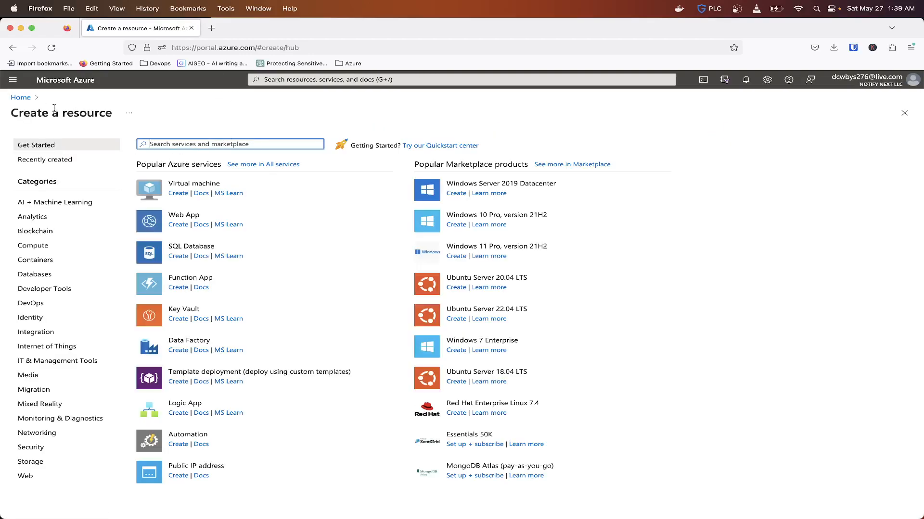
{"action": "left_click", "coordinate": [65, 80]}
{"action": "left_click", "coordinate": [255, 143]}
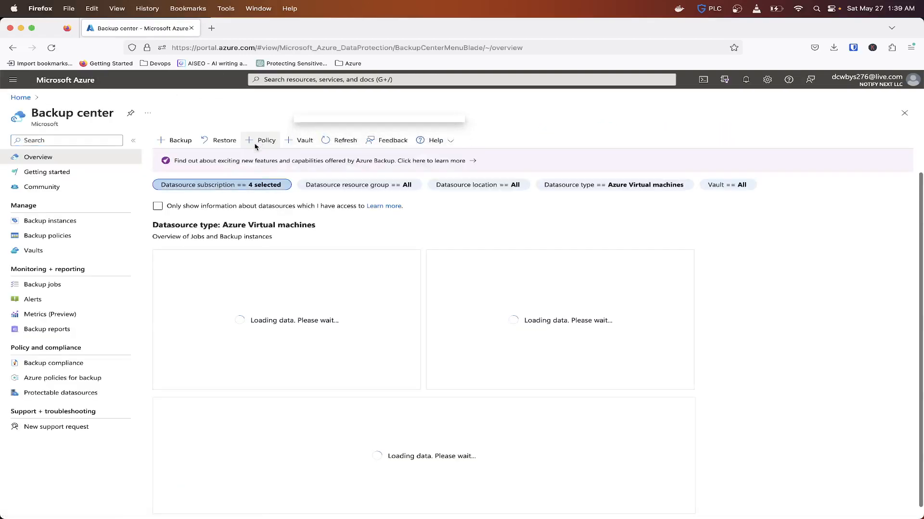
{"action": "left_click", "coordinate": [33, 249]}
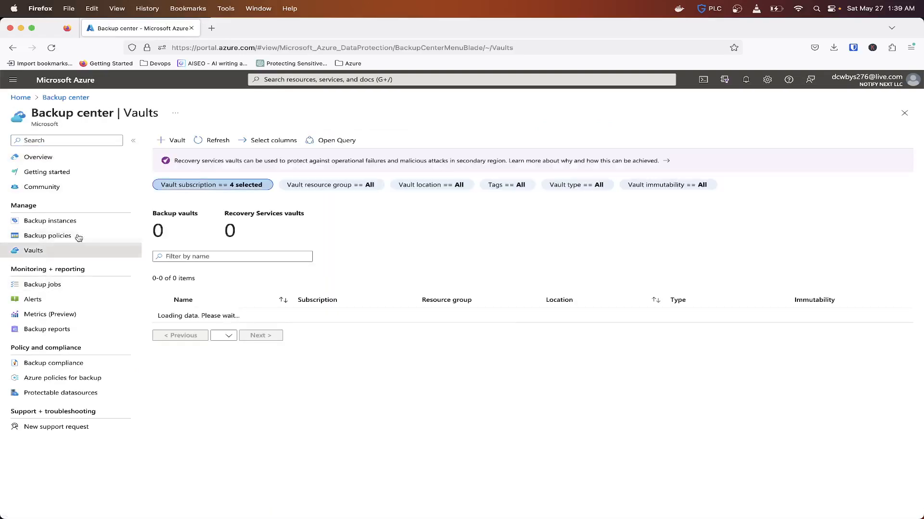
{"action": "left_click", "coordinate": [176, 141]}
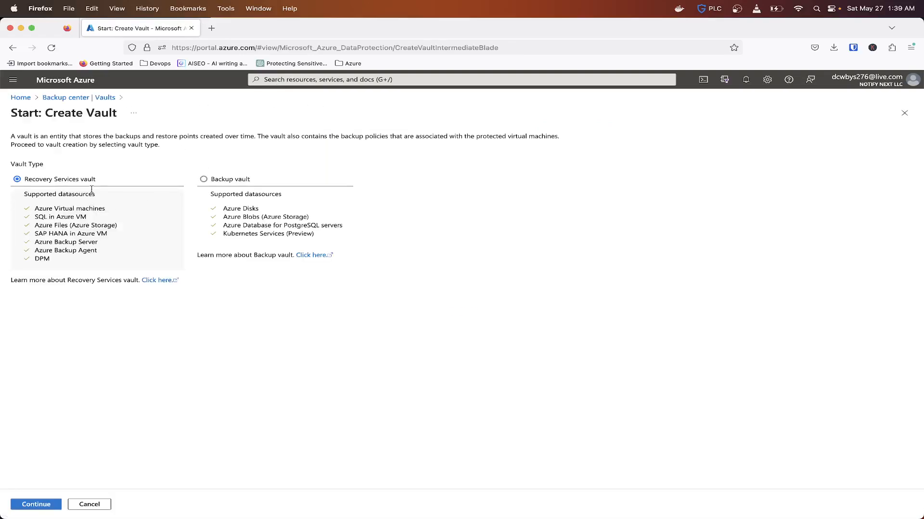
{"action": "left_click", "coordinate": [37, 506]}
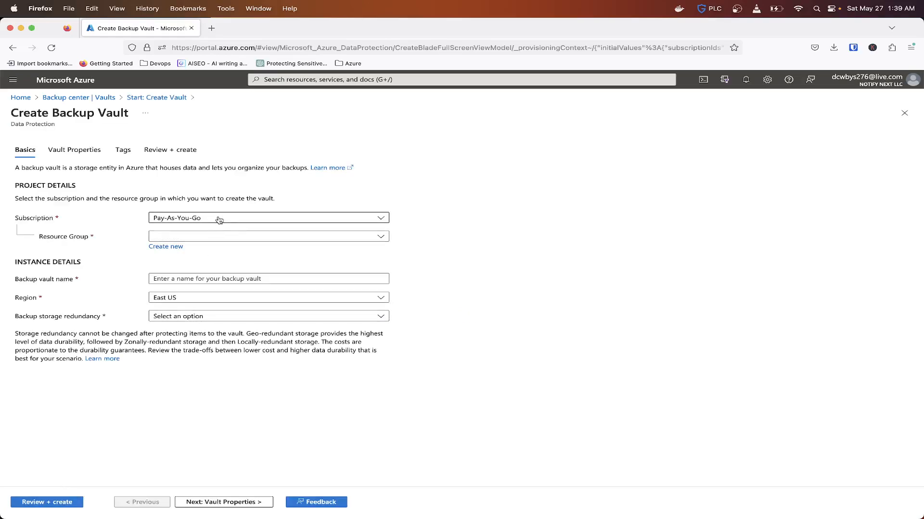
Set the vault's resource group to tfstate, name to kevintest2 and storage redundancy to Locally-redundant, keeping the East US region.
{"action": "left_click", "coordinate": [206, 237]}
{"action": "left_click", "coordinate": [181, 326]}
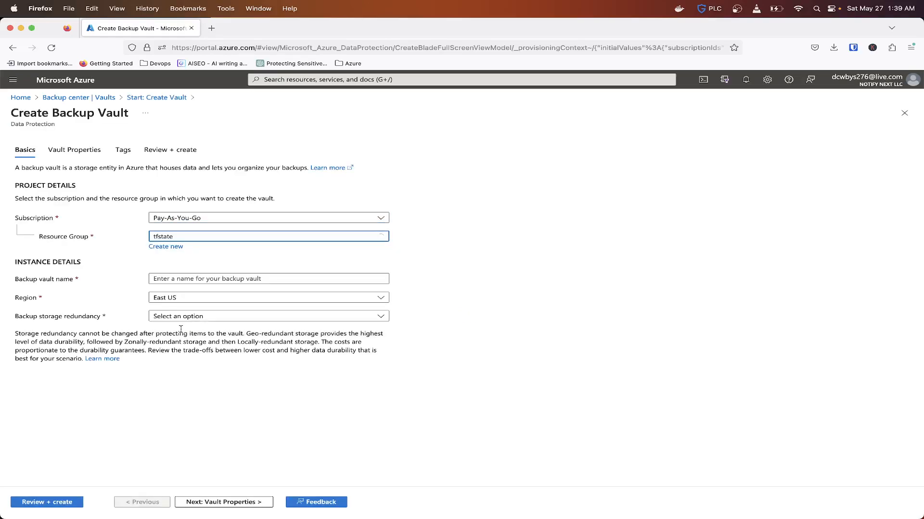
{"action": "left_click", "coordinate": [174, 298]}
{"action": "left_click", "coordinate": [174, 299]}
{"action": "left_click", "coordinate": [175, 279]}
{"action": "type", "text": "kevintest2"}
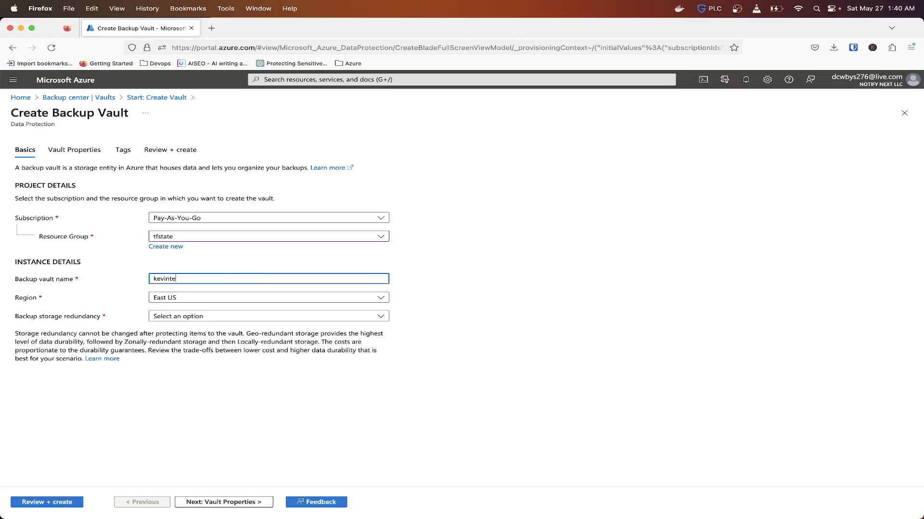
{"action": "left_click", "coordinate": [202, 318]}
{"action": "left_click", "coordinate": [182, 344]}
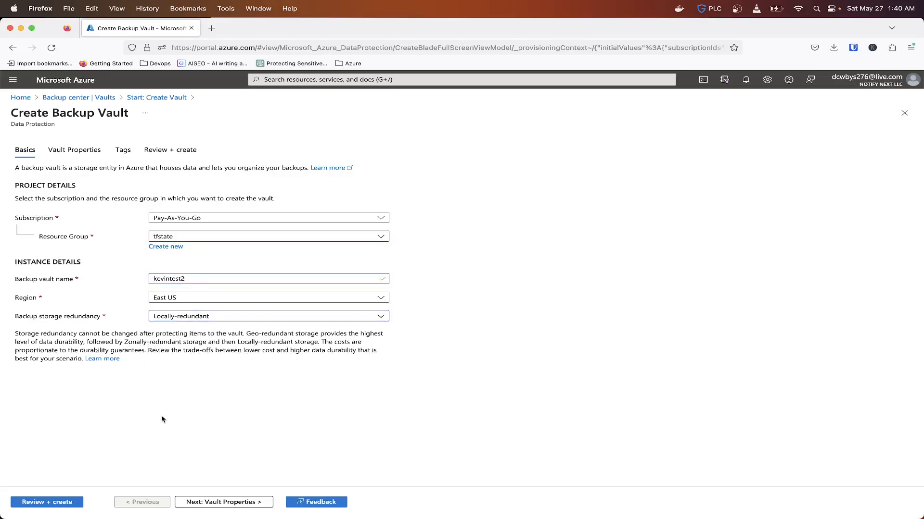
Review the kevintest2 vault's settings, checking its region, and create the vault.
{"action": "left_click", "coordinate": [64, 503]}
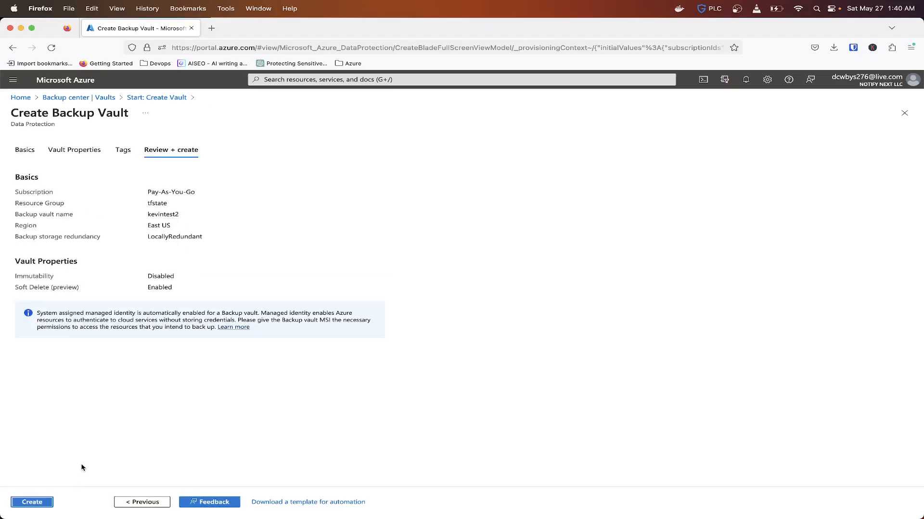
{"action": "double_click", "coordinate": [160, 226]}
{"action": "left_click", "coordinate": [102, 439]}
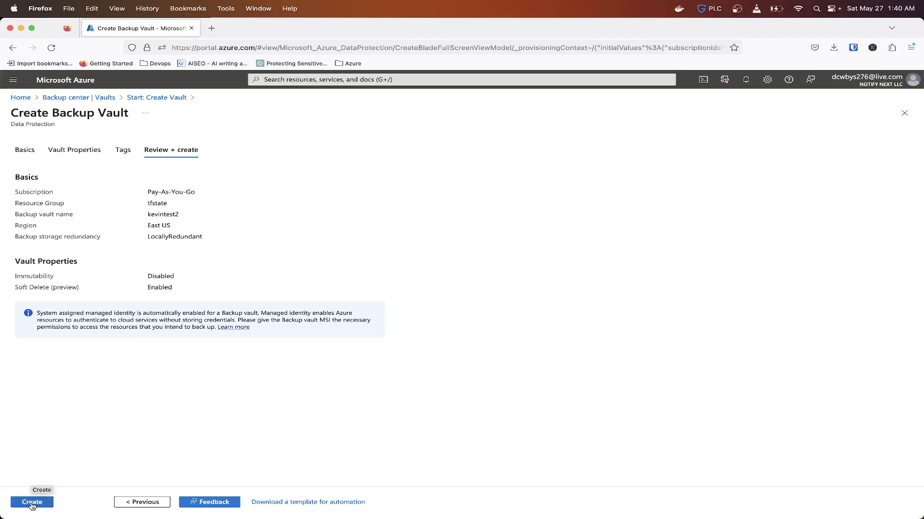
{"action": "left_click", "coordinate": [32, 503]}
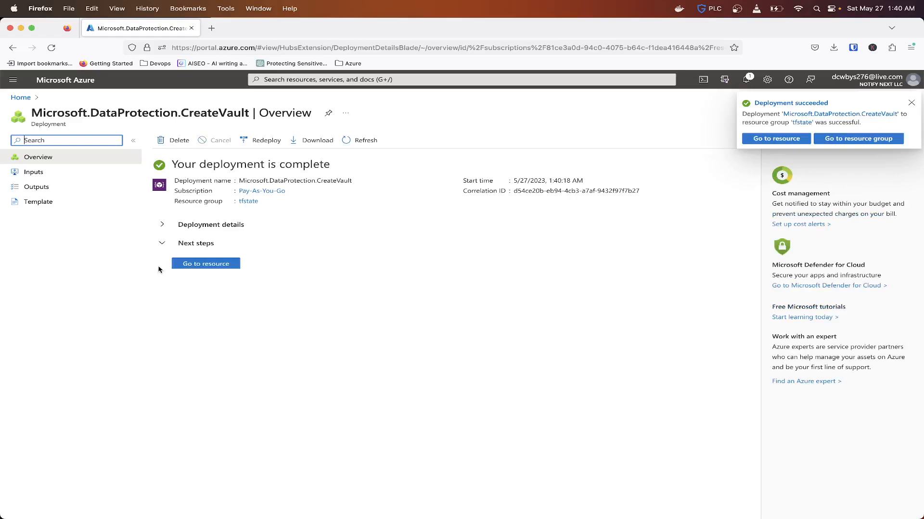
Open the deployed kevintest2 vault and start adding a backup policy to it.
{"action": "left_click", "coordinate": [192, 265]}
{"action": "left_click", "coordinate": [179, 236]}
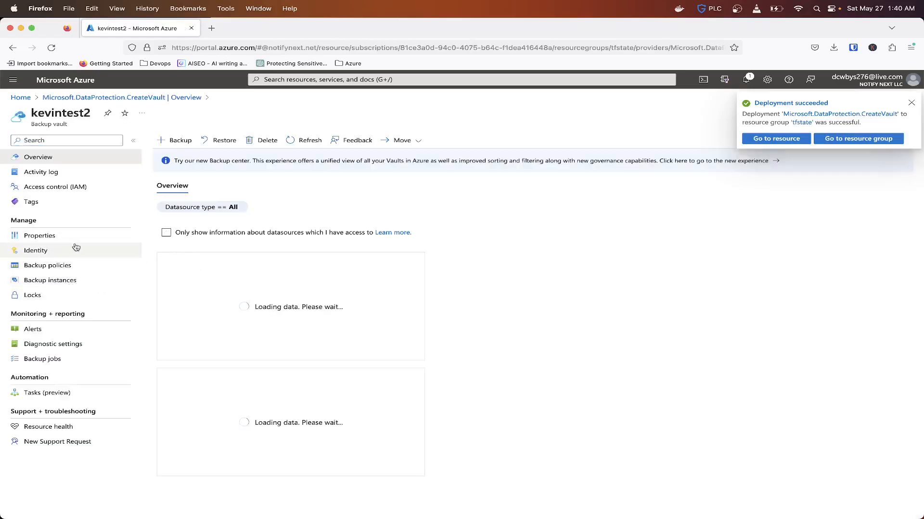
{"action": "left_click", "coordinate": [62, 266]}
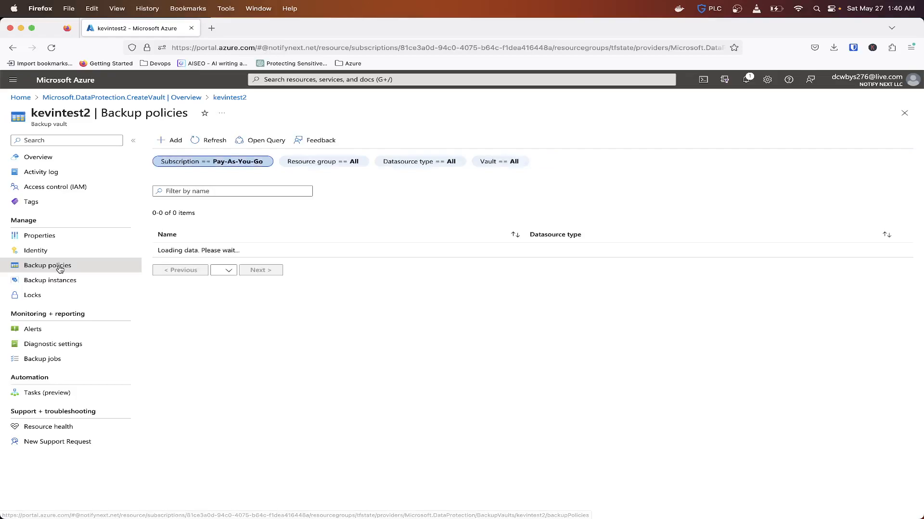
{"action": "left_click", "coordinate": [173, 140]}
Try naming the backup policy kevintest2 and storageaccount2, and clear the name.
{"action": "left_click", "coordinate": [200, 175]}
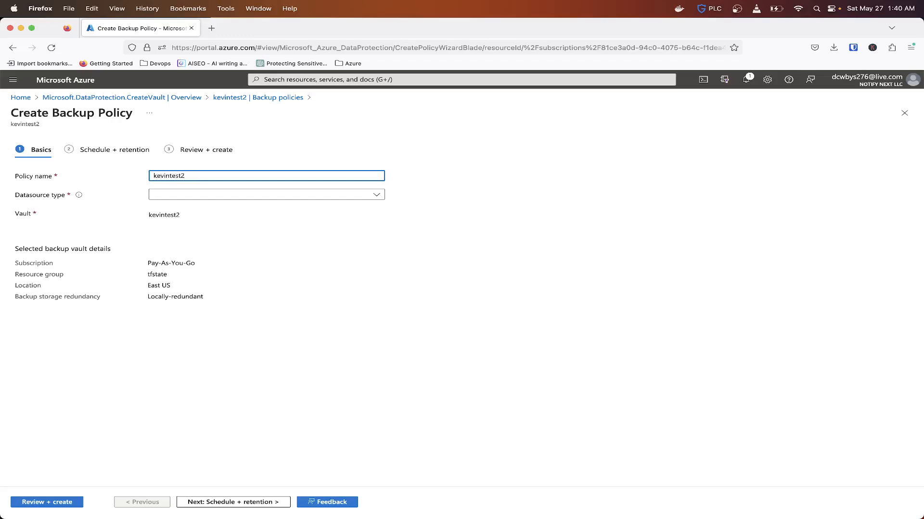
{"action": "double_click", "coordinate": [191, 175]}
{"action": "type", "text": "storageaccount2"}
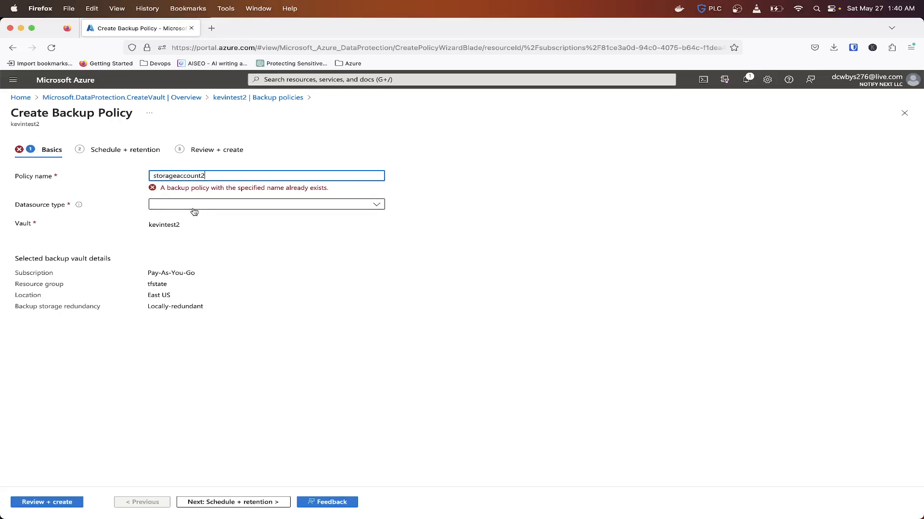
{"action": "key", "text": "BackSpace"}
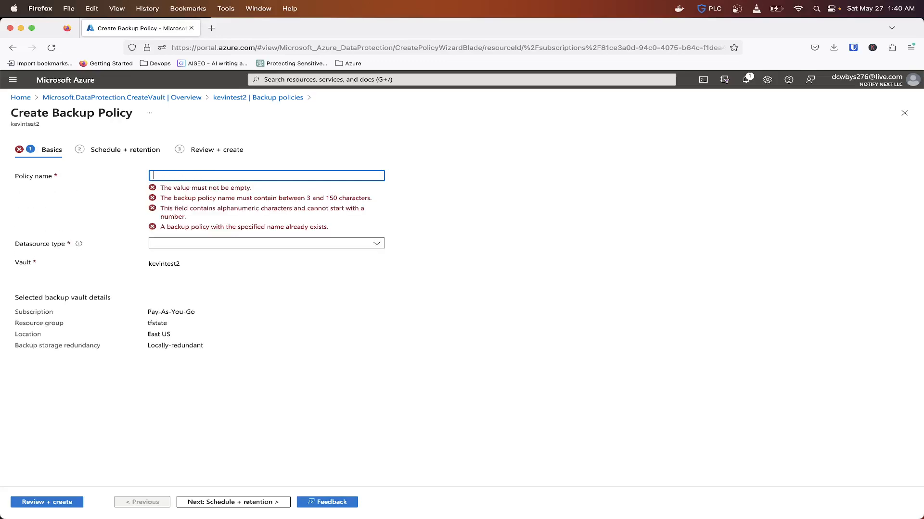
Name the backup policy storagepolicyneww and set its datasource type to Azure Blobs (Azure Storage).
{"action": "left_click", "coordinate": [197, 175]}
{"action": "type", "text": "storagepolicyneww"}
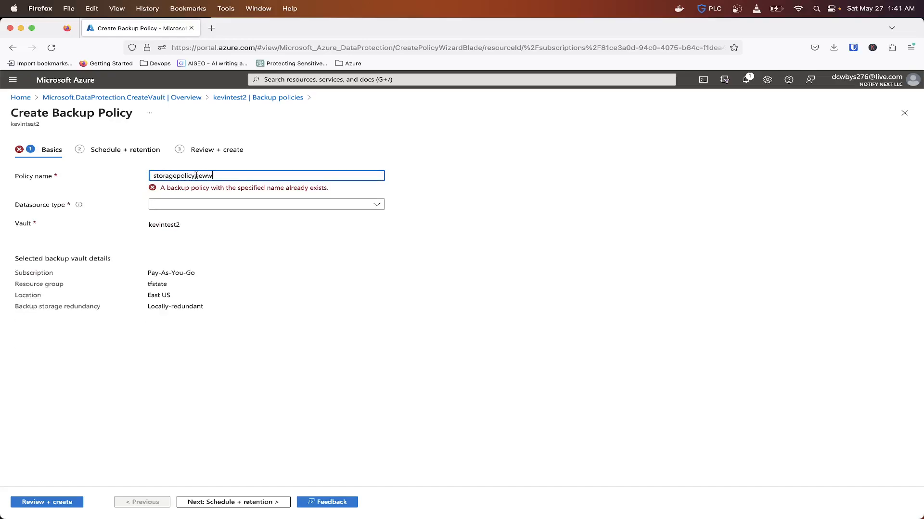
{"action": "left_click", "coordinate": [191, 206]}
{"action": "left_click", "coordinate": [194, 233]}
{"action": "left_click", "coordinate": [224, 236]}
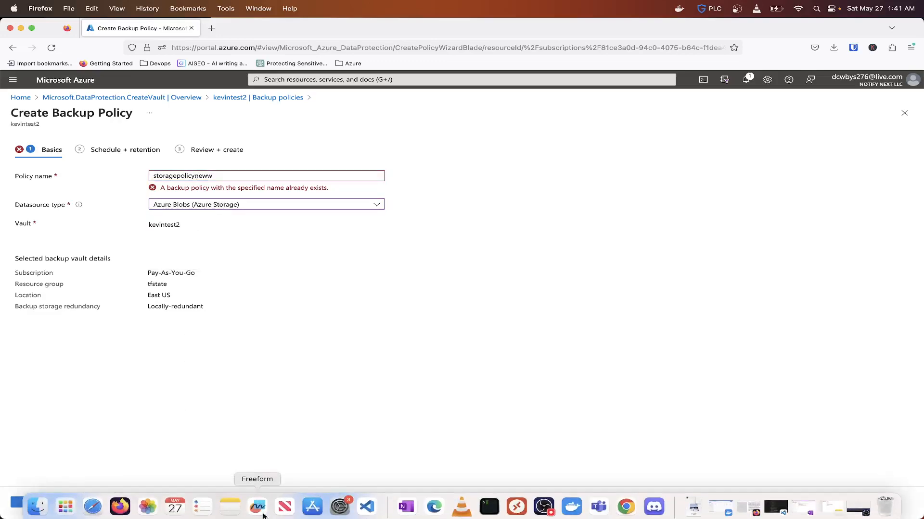
Turn off vaulted backup (preview) in the policy's schedule and retention settings.
{"action": "left_click", "coordinate": [231, 505]}
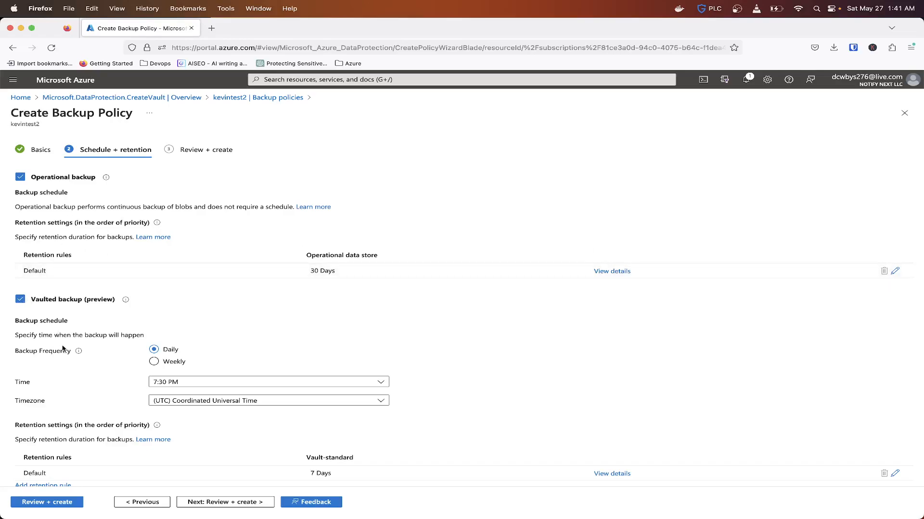
{"action": "left_click", "coordinate": [21, 301]}
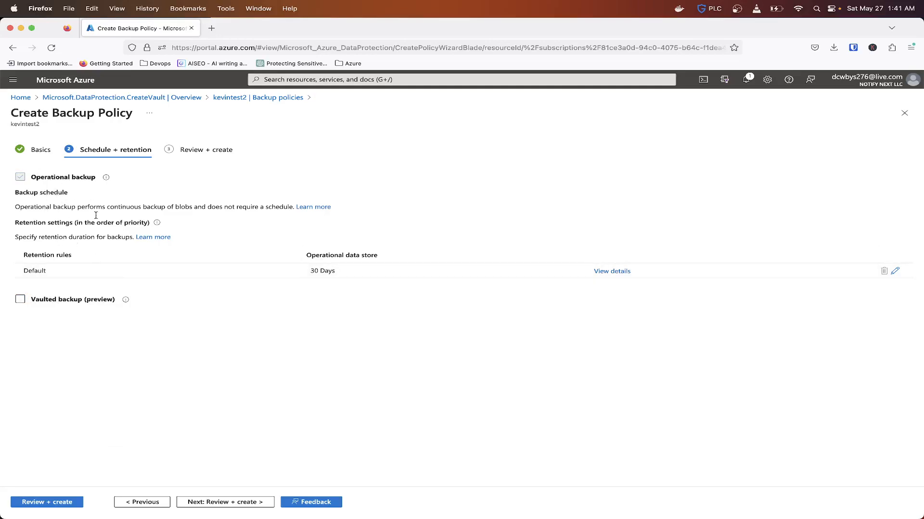
Review and create the storagepolicyneww backup policy, and select the vault's name, kevintest2, in the page heading.
{"action": "left_click", "coordinate": [200, 504]}
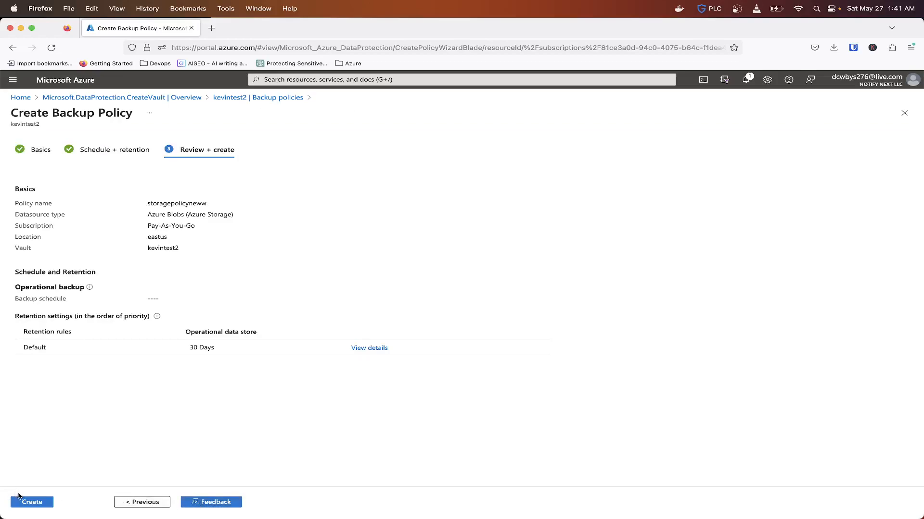
{"action": "left_click", "coordinate": [19, 500]}
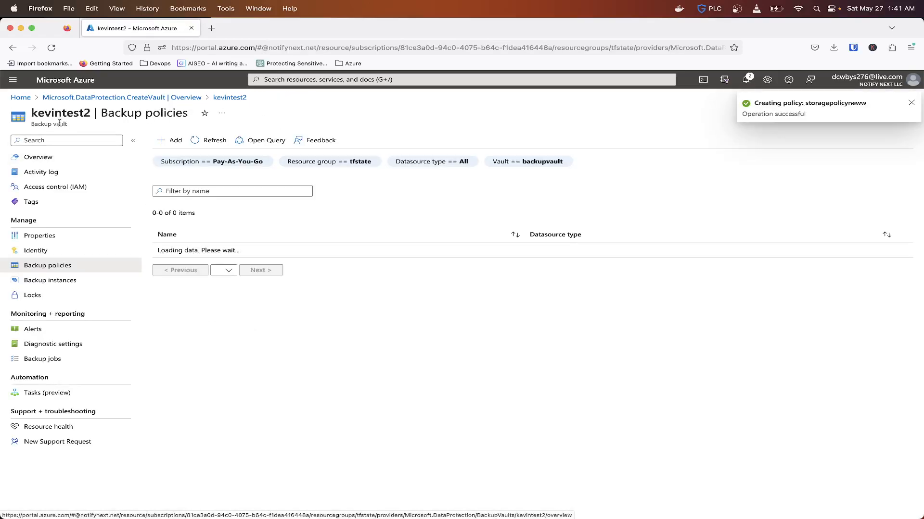
{"action": "double_click", "coordinate": [59, 114]}
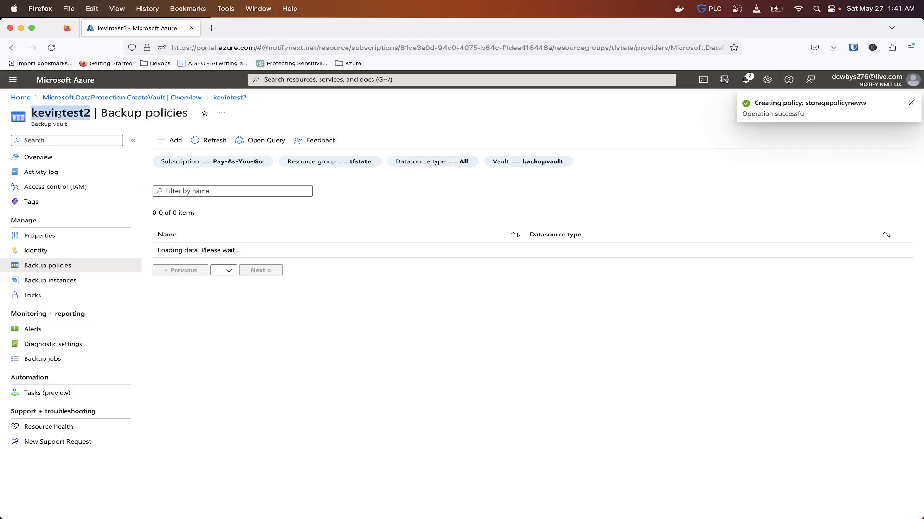
Open the access control settings of the letmetechyoustorage storage account and start a new role assignment.
{"action": "left_click", "coordinate": [308, 80]}
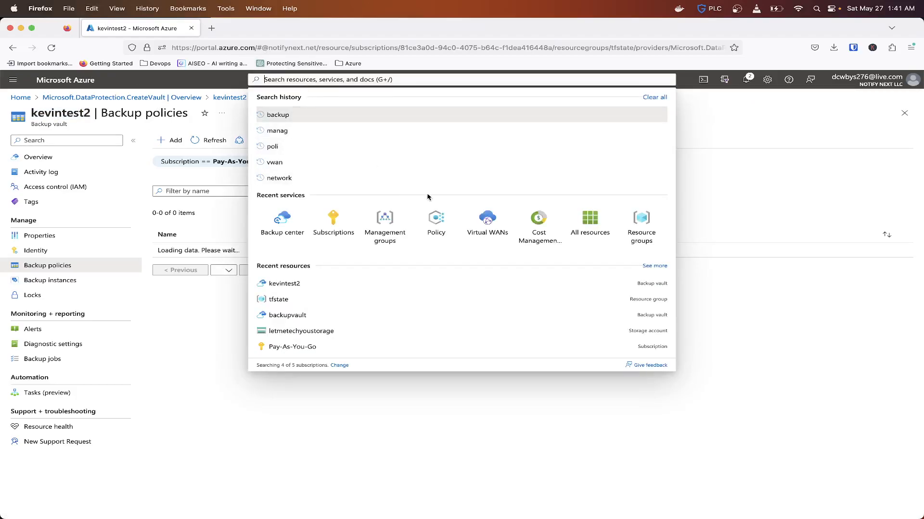
{"action": "left_click", "coordinate": [340, 331]}
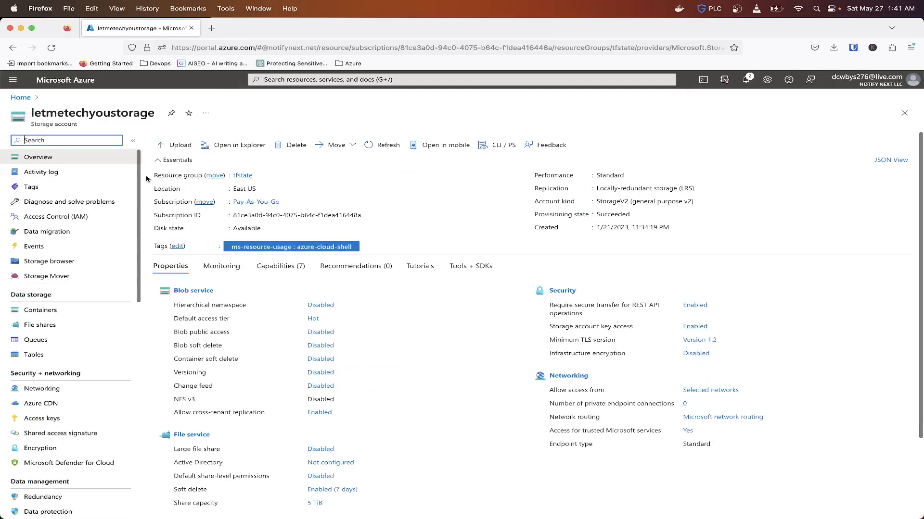
{"action": "left_click", "coordinate": [52, 221]}
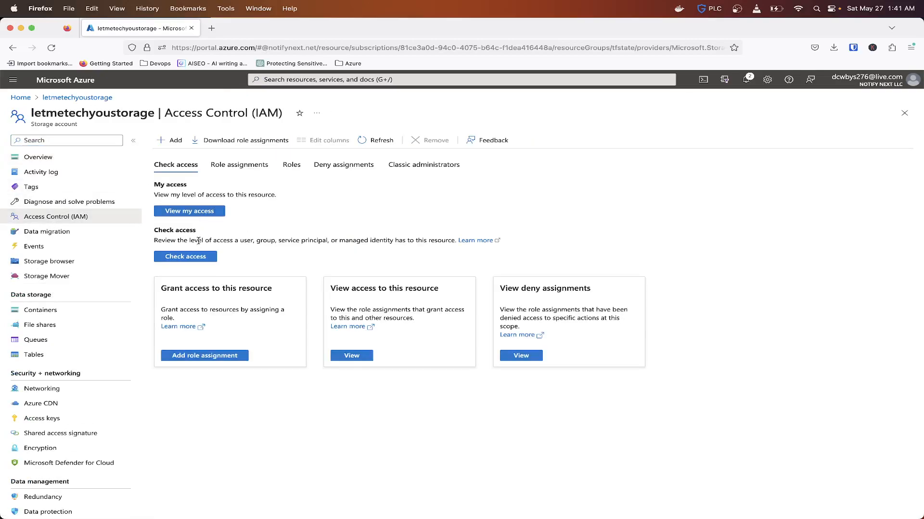
{"action": "left_click", "coordinate": [197, 353]}
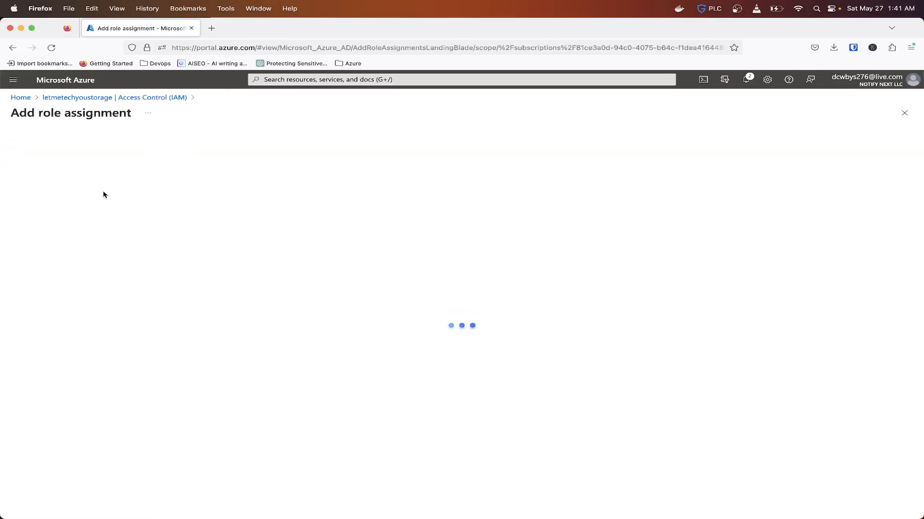
Search the roles for "storage account contri" and choose Storage Account Backup Contributor for the assignment.
{"action": "left_click", "coordinate": [103, 236]}
{"action": "type", "text": "storage account contri"}
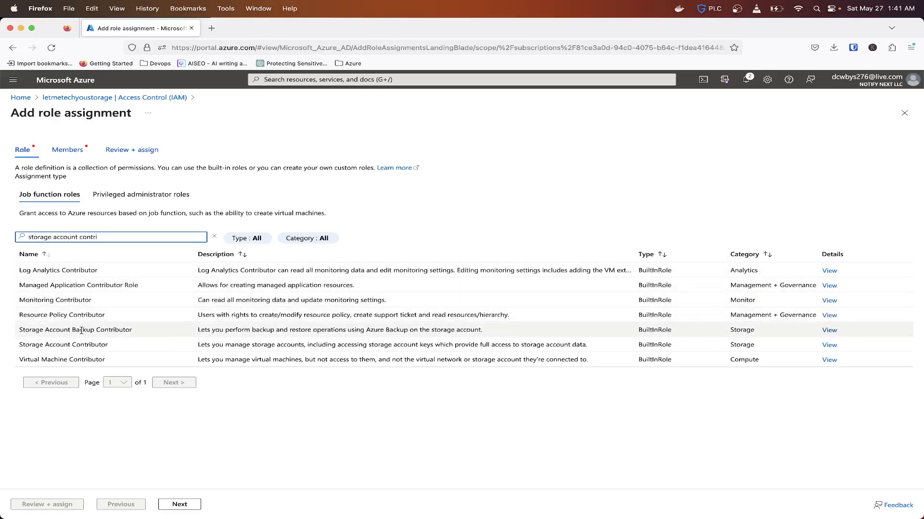
{"action": "left_click", "coordinate": [81, 330]}
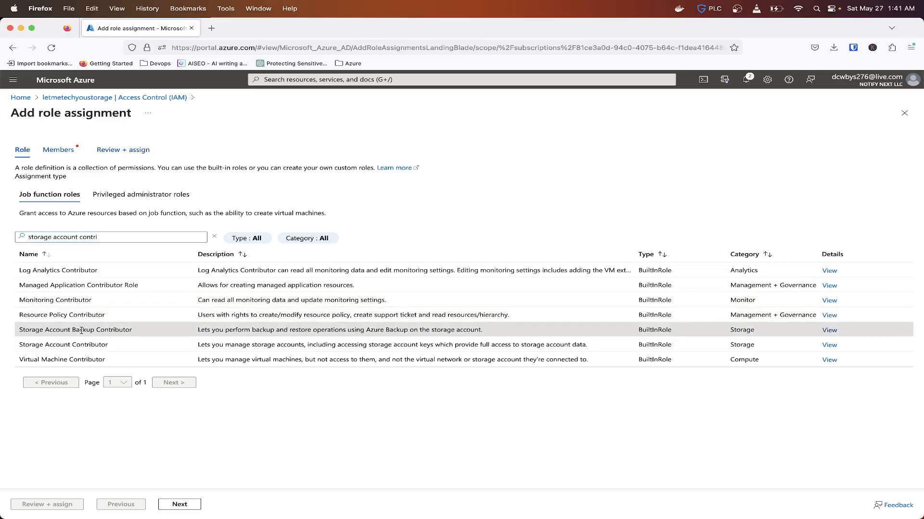
{"action": "left_click", "coordinate": [180, 504]}
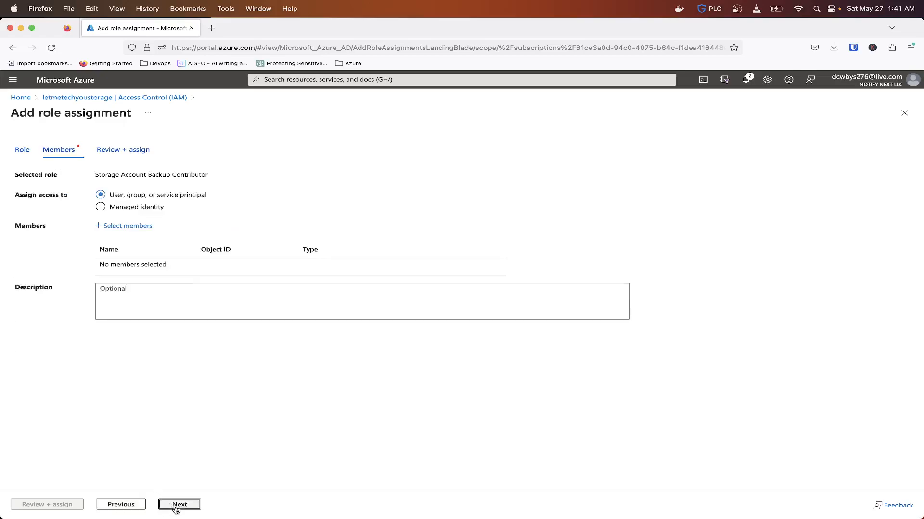
Add kevintest2 as the member receiving the role, and review and submit the assignment.
{"action": "left_click", "coordinate": [136, 226]}
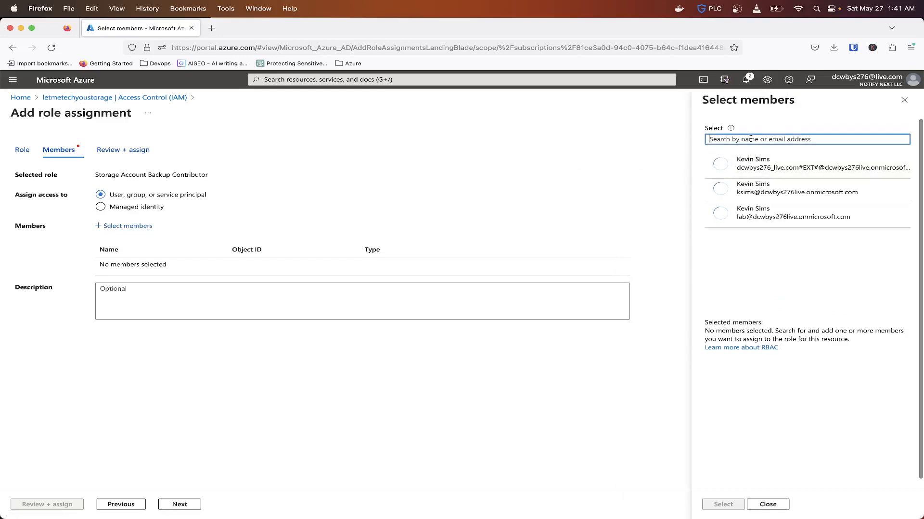
{"action": "type", "text": "kevintest2"}
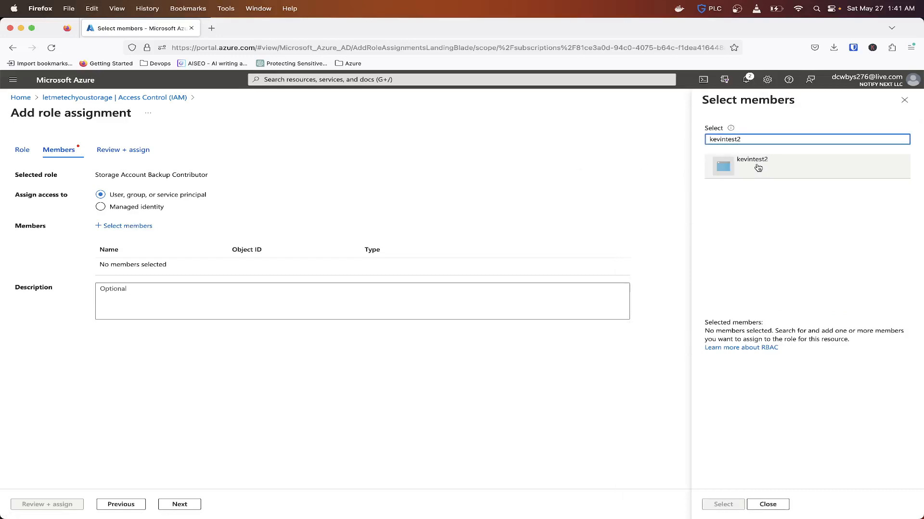
{"action": "left_click", "coordinate": [757, 164]}
{"action": "left_click", "coordinate": [725, 503]}
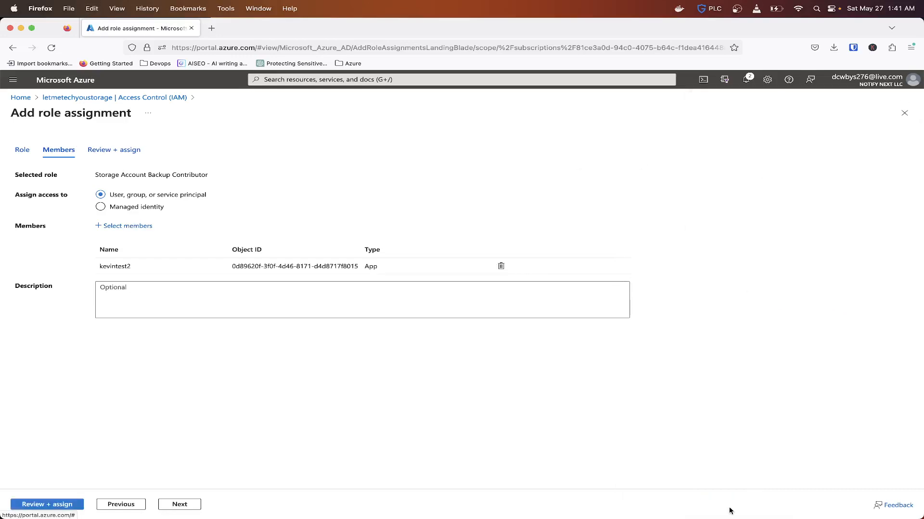
{"action": "left_click", "coordinate": [41, 505]}
{"action": "left_click", "coordinate": [41, 504]}
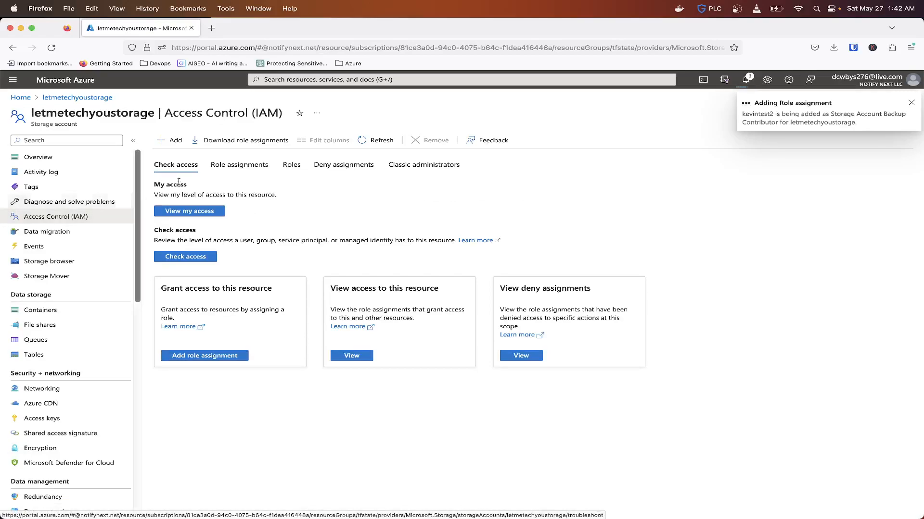
Search the storage account's role assignments for "storage" and clear the search.
{"action": "left_click", "coordinate": [257, 167]}
{"action": "left_click", "coordinate": [207, 227]}
{"action": "type", "text": "storage"}
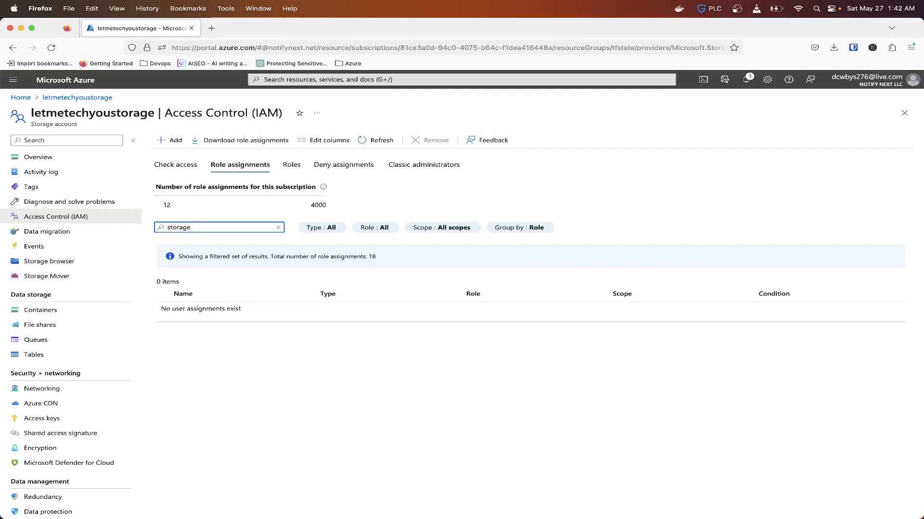
{"action": "key", "text": "BackSpace"}
{"action": "key", "text": "BackSpace"}
{"action": "key", "text": "BackSpace"}
{"action": "key", "text": "BackSpace"}
{"action": "key", "text": "BackSpace"}
{"action": "key", "text": "BackSpace"}
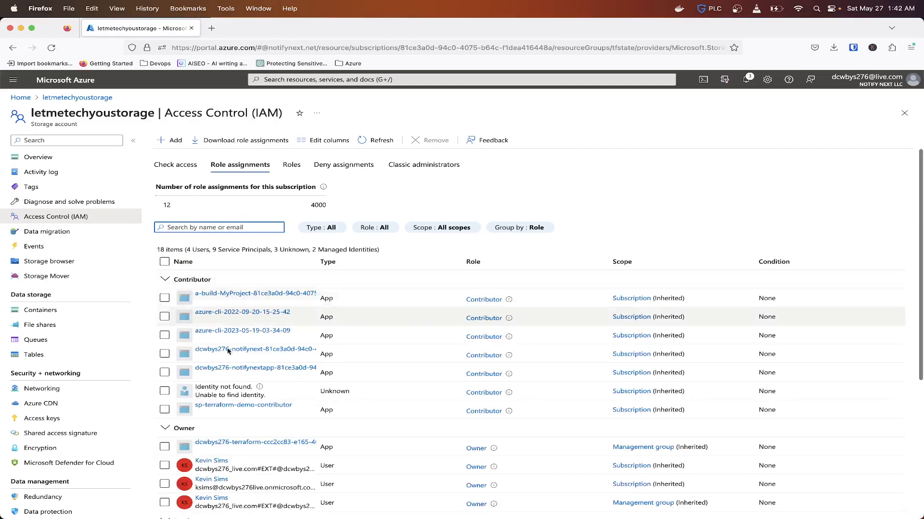
Remove backupvault's Storage Account Backup Contributor role assignment from the storage account.
{"action": "scroll", "coordinate": [217, 384], "scroll_direction": "down", "scroll_amount": 2}
{"action": "scroll", "coordinate": [217, 383], "scroll_direction": "down", "scroll_amount": 4}
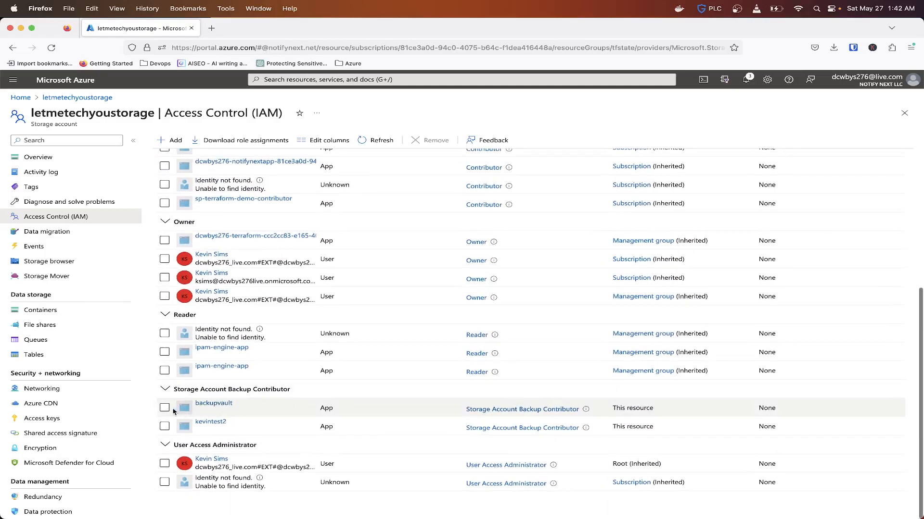
{"action": "left_click", "coordinate": [165, 407]}
{"action": "scroll", "coordinate": [311, 185], "scroll_direction": "up", "scroll_amount": 5}
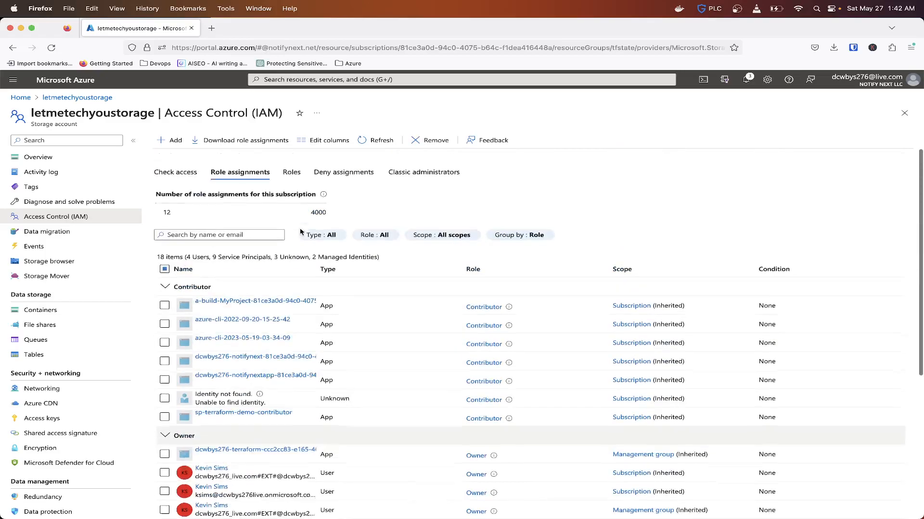
{"action": "left_click", "coordinate": [433, 140]}
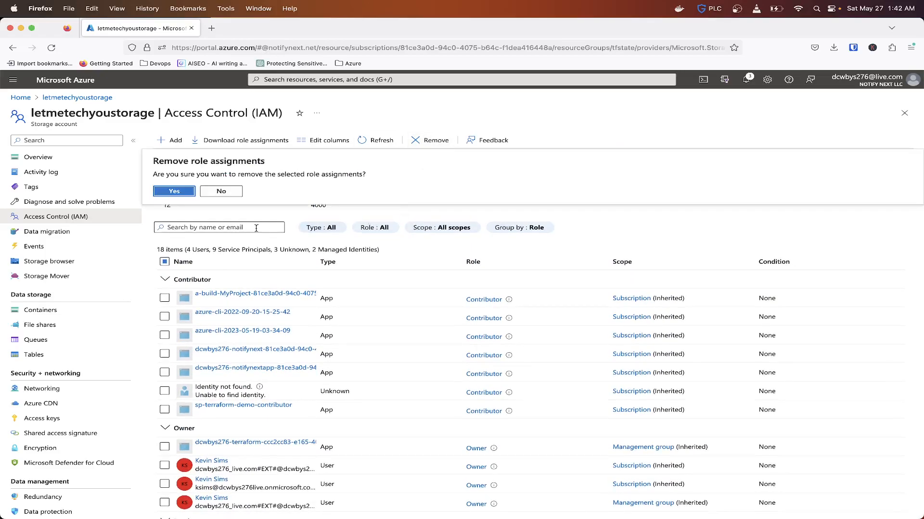
{"action": "left_click", "coordinate": [181, 192]}
{"action": "scroll", "coordinate": [221, 321], "scroll_direction": "down", "scroll_amount": 7}
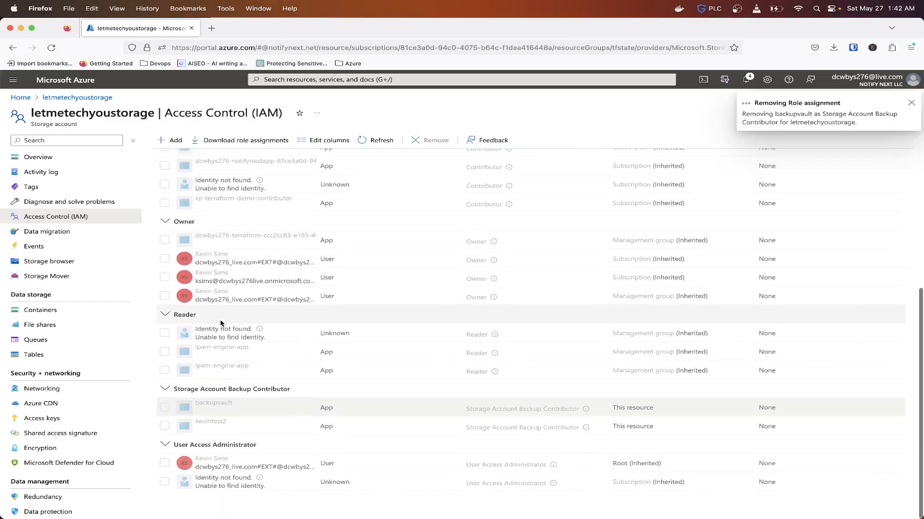
{"action": "scroll", "coordinate": [220, 321], "scroll_direction": "up", "scroll_amount": 5}
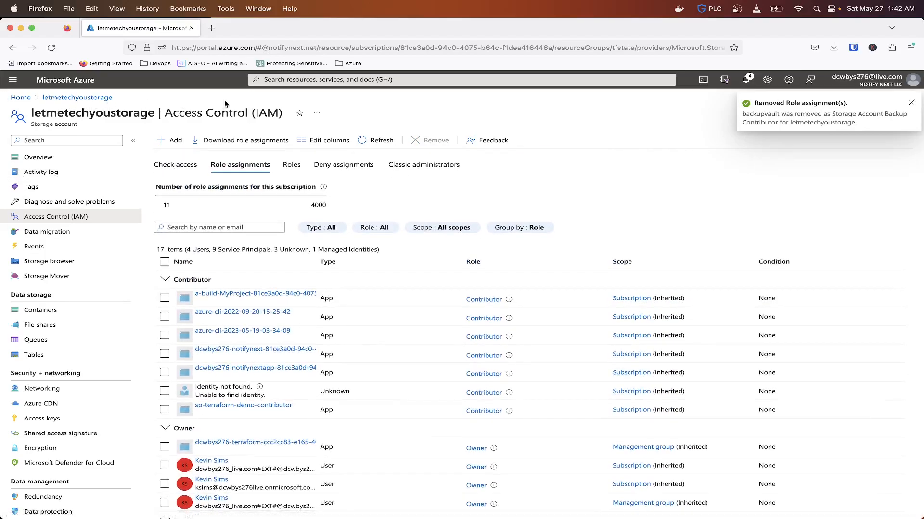
Open the kevintest2 vault from the vault list in Backup center.
{"action": "left_click", "coordinate": [302, 78]}
{"action": "left_click", "coordinate": [282, 223]}
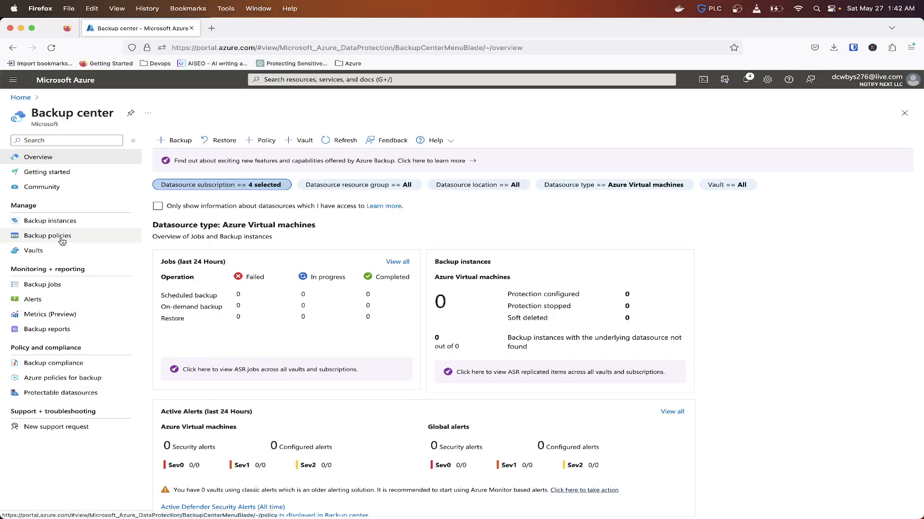
{"action": "left_click", "coordinate": [34, 250]}
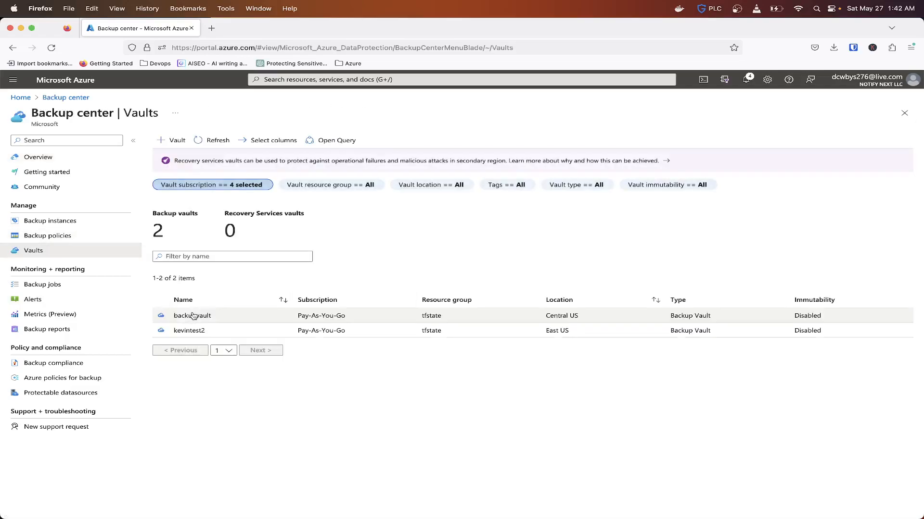
{"action": "left_click", "coordinate": [194, 338]}
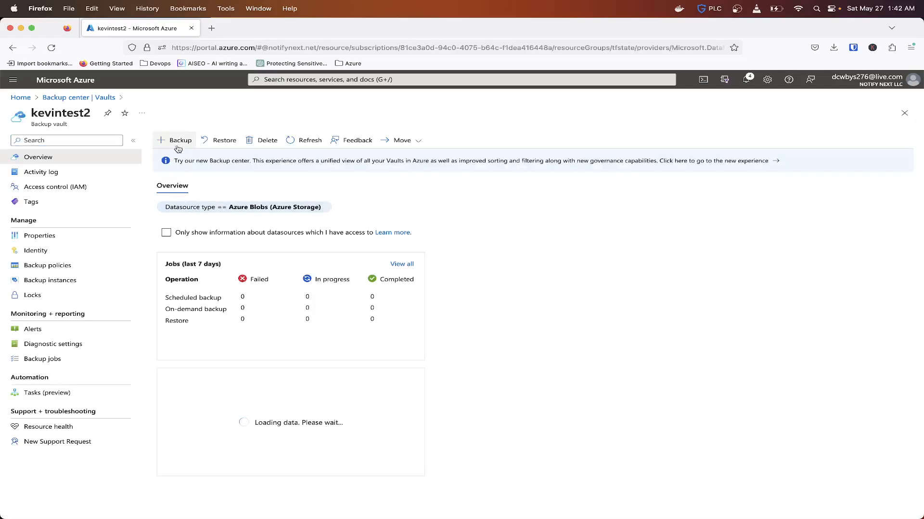
Start configuring a backup in the vault with datasource type Azure Blobs (Azure Storage) and backup policy storagepolicyneww.
{"action": "left_click", "coordinate": [178, 144]}
{"action": "left_click", "coordinate": [200, 179]}
{"action": "left_click", "coordinate": [199, 182]}
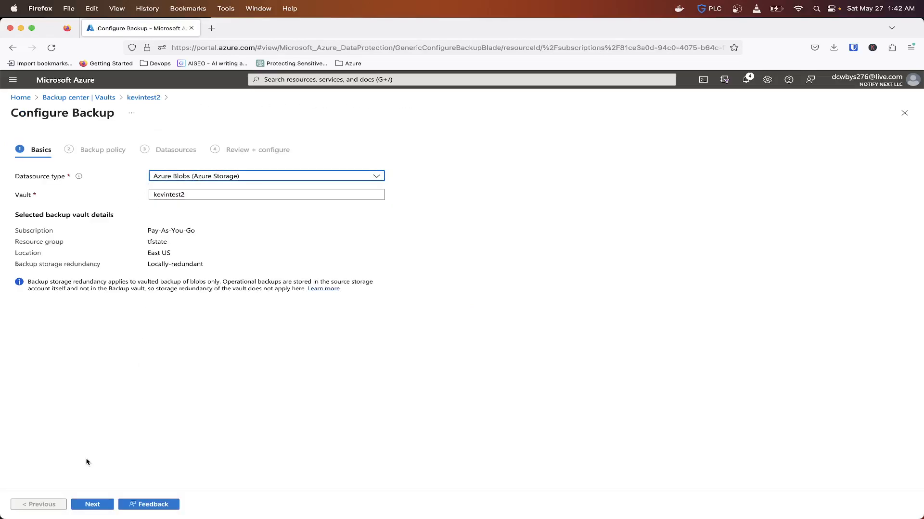
{"action": "left_click", "coordinate": [90, 505]}
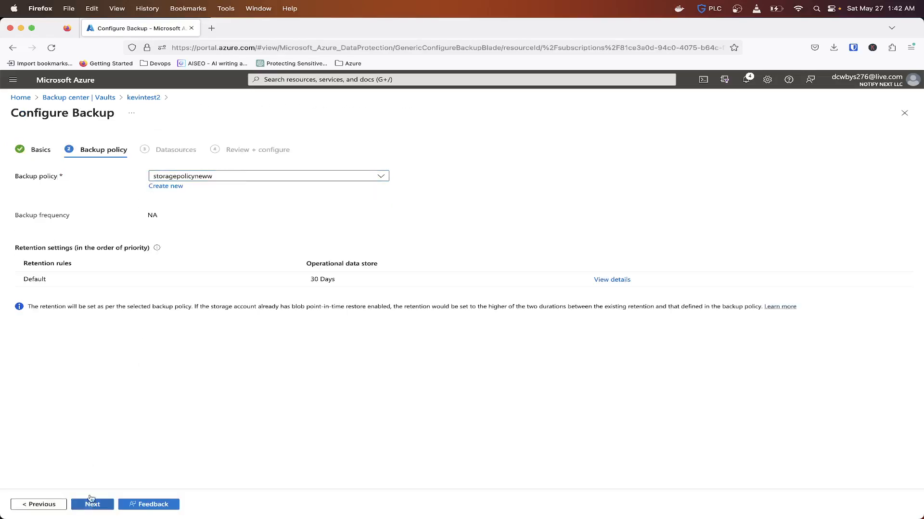
{"action": "left_click", "coordinate": [203, 178]}
{"action": "left_click", "coordinate": [203, 178]}
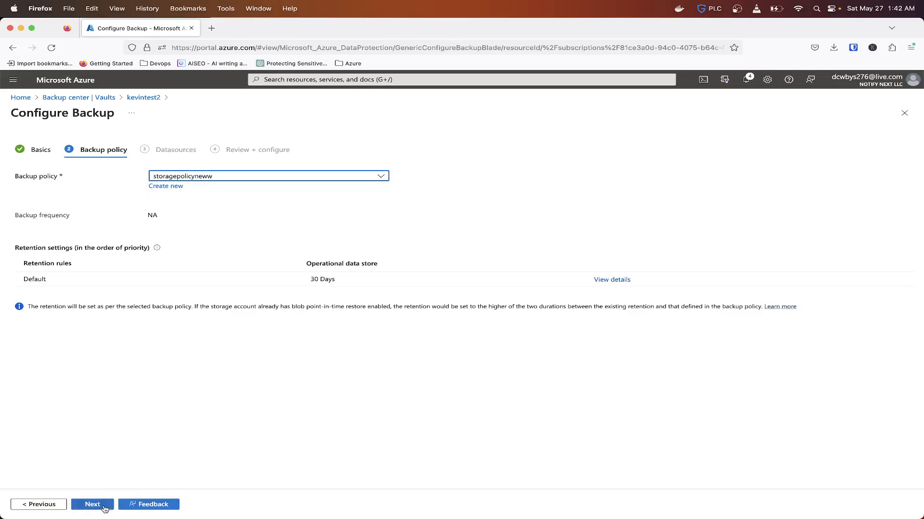
{"action": "left_click", "coordinate": [92, 505]}
Add the letmetechyoustorage storage account as the datasource, and review and submit the backup configuration.
{"action": "left_click", "coordinate": [48, 239]}
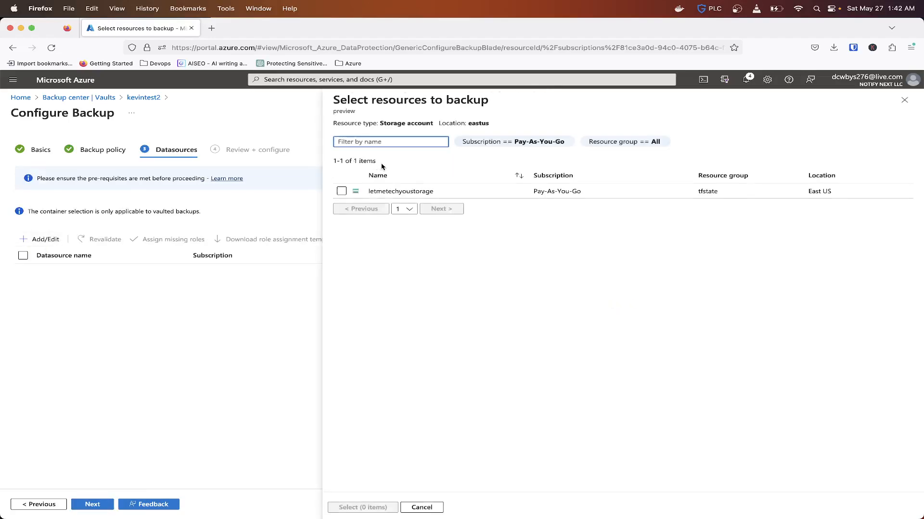
{"action": "left_click", "coordinate": [341, 191]}
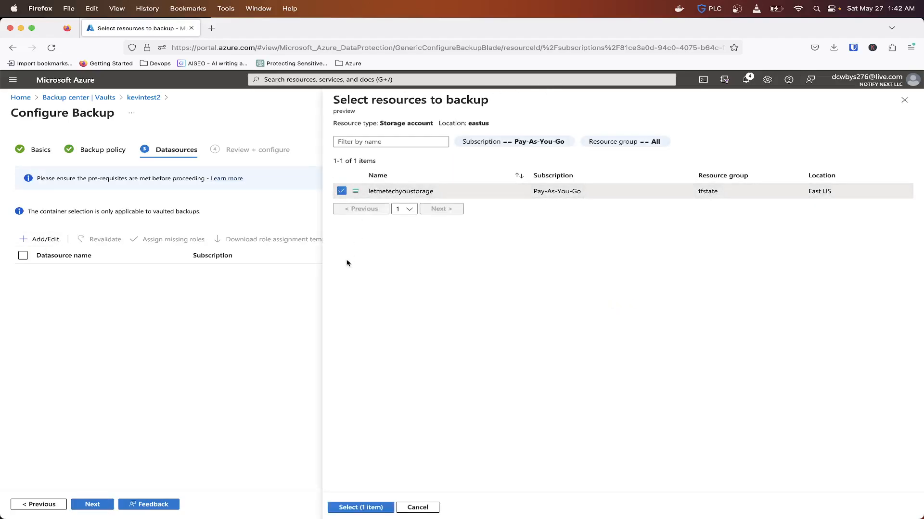
{"action": "left_click", "coordinate": [364, 507]}
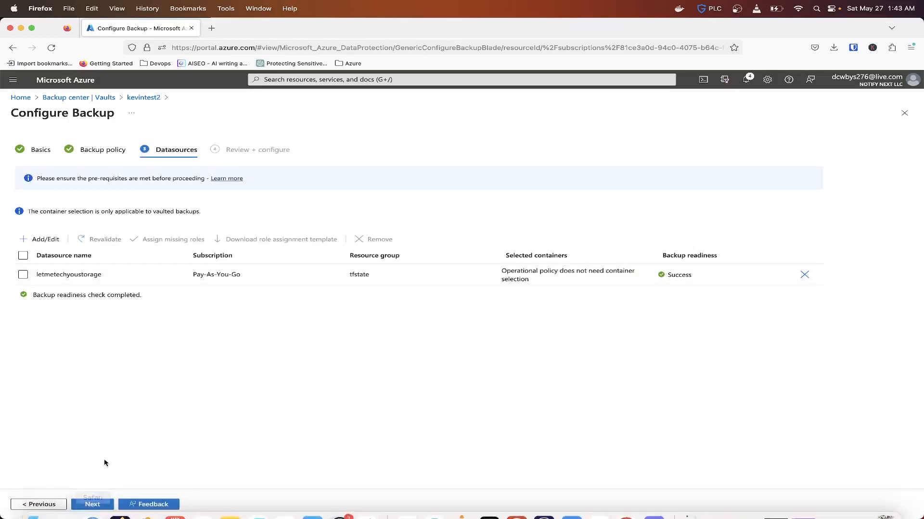
{"action": "left_click", "coordinate": [95, 504]}
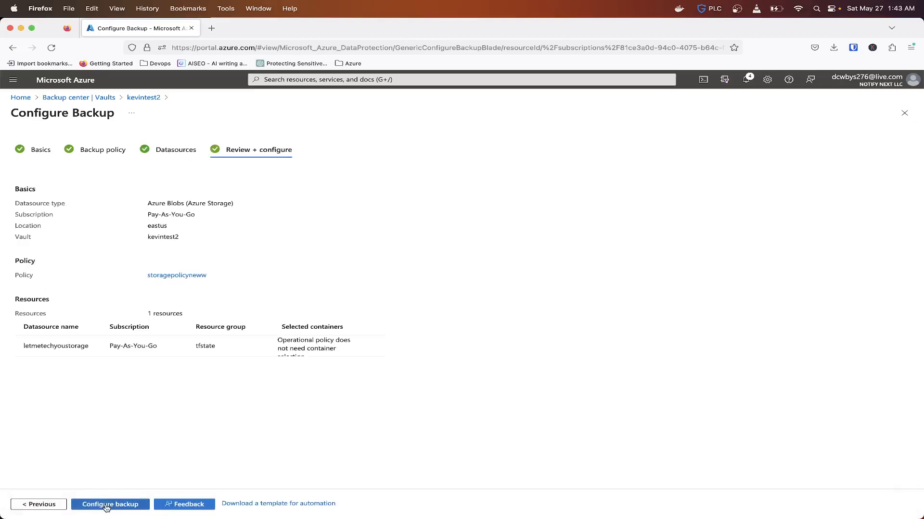
{"action": "left_click", "coordinate": [107, 506]}
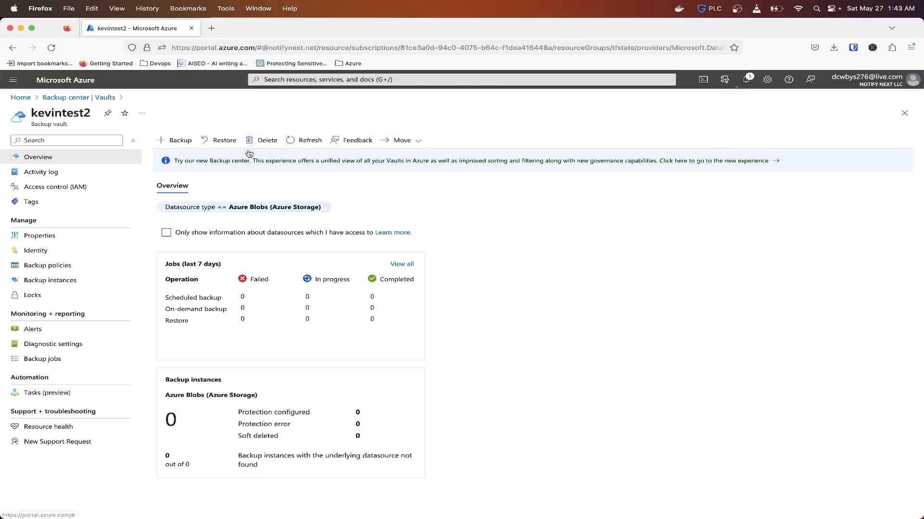
Open the list of containers in the letmetechyoustorage storage account.
{"action": "left_click", "coordinate": [294, 77]}
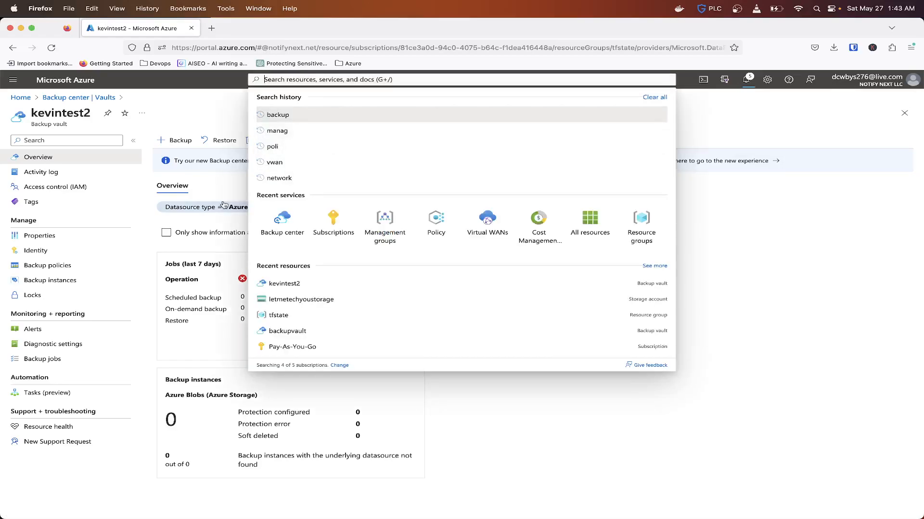
{"action": "left_click", "coordinate": [291, 299]}
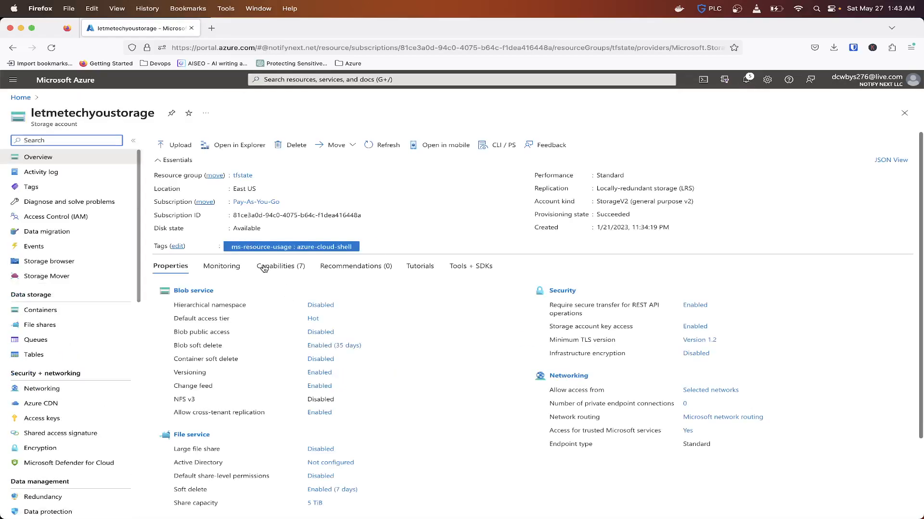
{"action": "left_click", "coordinate": [98, 310]}
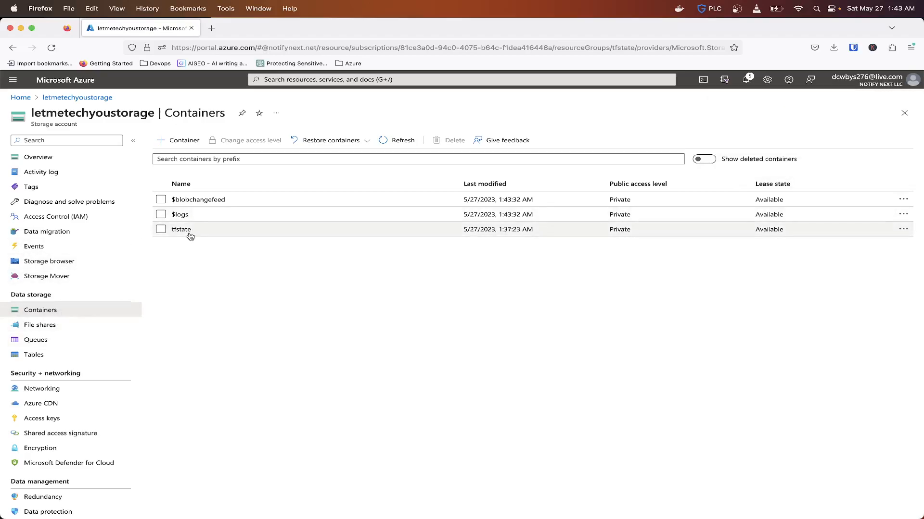
Check the versions of file.txt in the tfstate container, and return to the storage account's container list.
{"action": "left_click", "coordinate": [189, 231]}
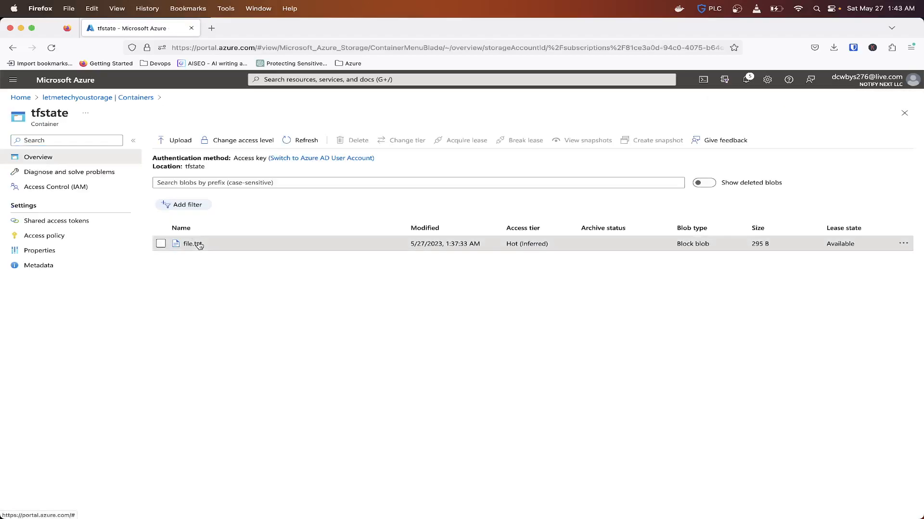
{"action": "left_click", "coordinate": [195, 244]}
{"action": "left_click", "coordinate": [387, 165]}
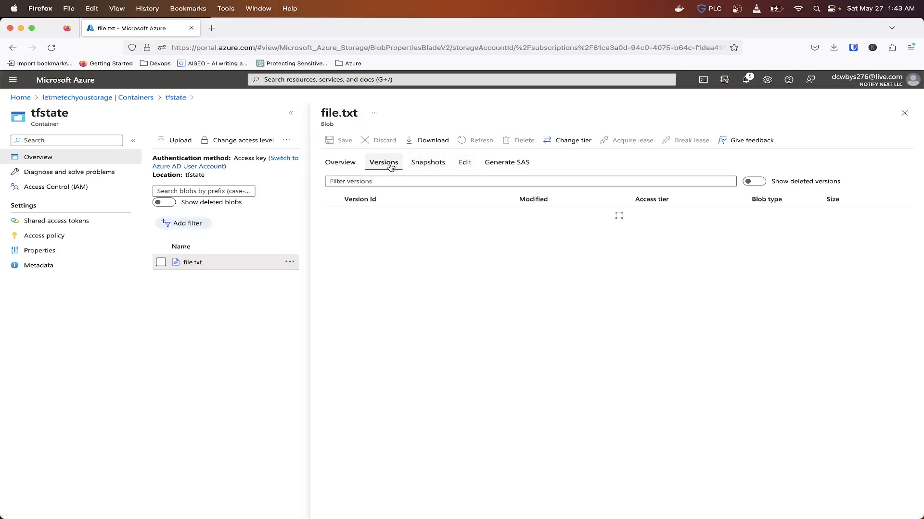
{"action": "left_click", "coordinate": [904, 113]}
{"action": "left_click", "coordinate": [97, 98]}
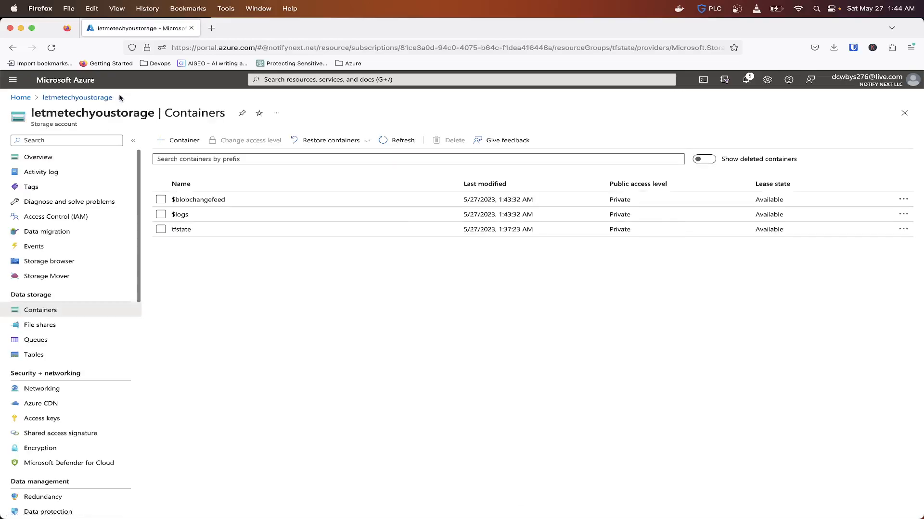
Open the storage account's data protection settings and review the operational backup and recovery options.
{"action": "scroll", "coordinate": [14, 337], "scroll_direction": "down", "scroll_amount": 3}
{"action": "left_click", "coordinate": [16, 346]}
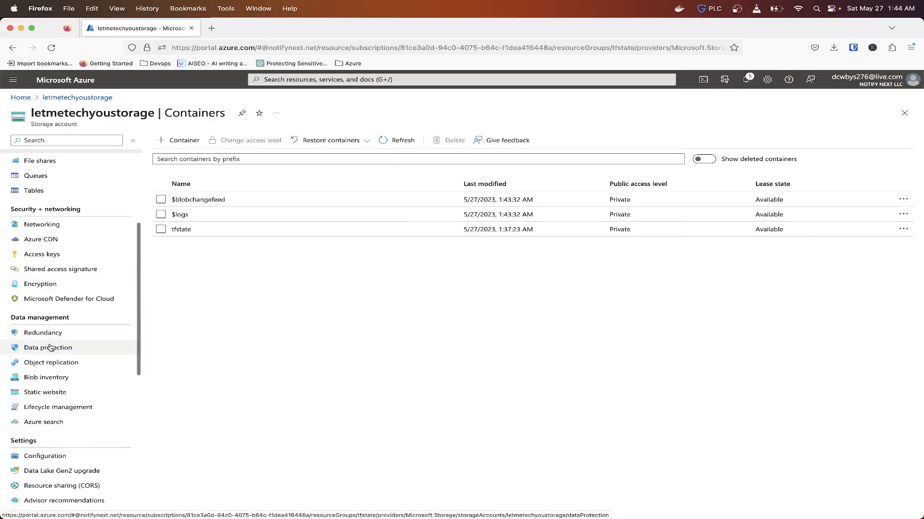
{"action": "scroll", "coordinate": [242, 284], "scroll_direction": "down", "scroll_amount": 2}
{"action": "scroll", "coordinate": [242, 284], "scroll_direction": "up", "scroll_amount": 1}
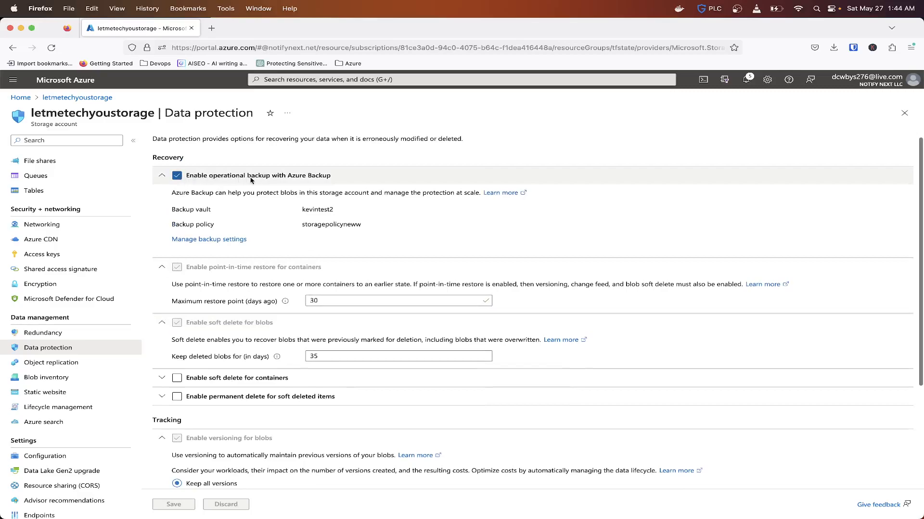
{"action": "scroll", "coordinate": [272, 197], "scroll_direction": "down", "scroll_amount": 3}
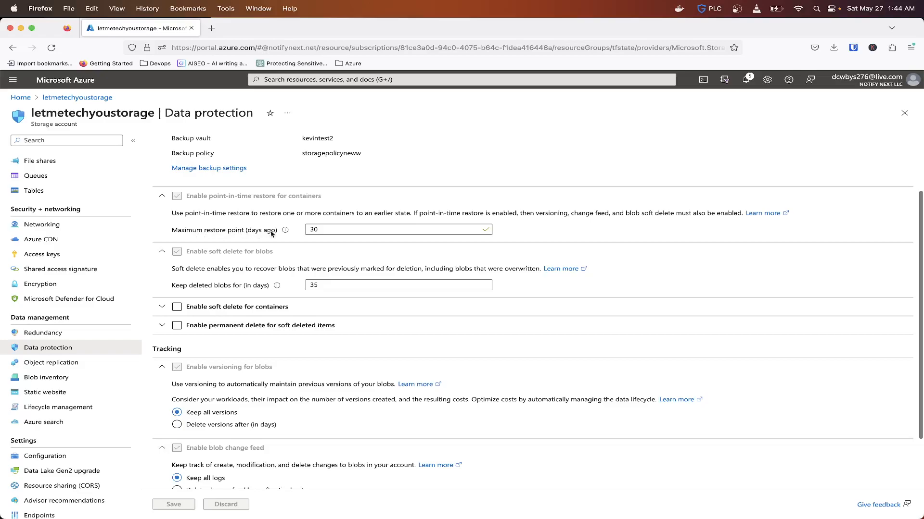
Collapse the details of point-in-time restore, blob soft delete, blob versioning and blob change feed.
{"action": "left_click", "coordinate": [178, 200]}
{"action": "left_click", "coordinate": [178, 200]}
{"action": "left_click", "coordinate": [178, 201]}
{"action": "left_click", "coordinate": [178, 210]}
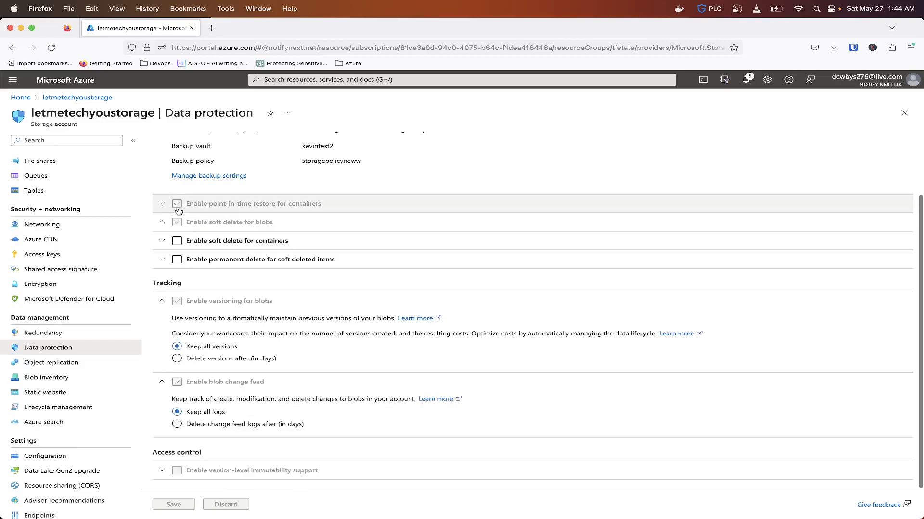
{"action": "left_click", "coordinate": [163, 301]}
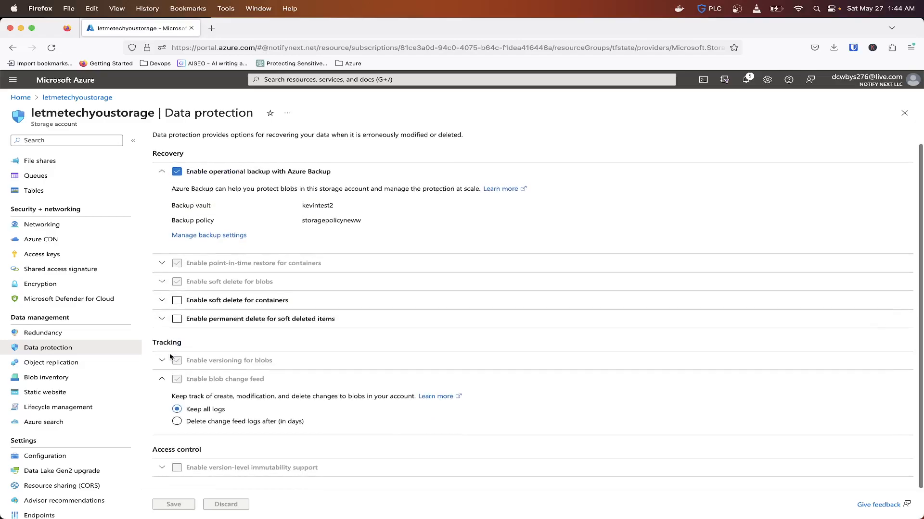
{"action": "left_click", "coordinate": [174, 388]}
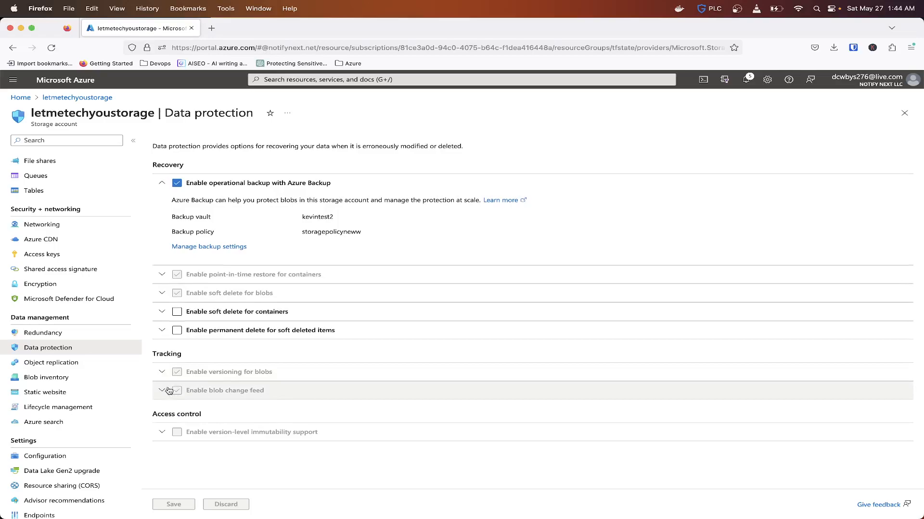
Try enabling soft delete for containers with deleted containers kept for 30 days, leaving permanent delete for soft deleted items off.
{"action": "left_click", "coordinate": [177, 312]}
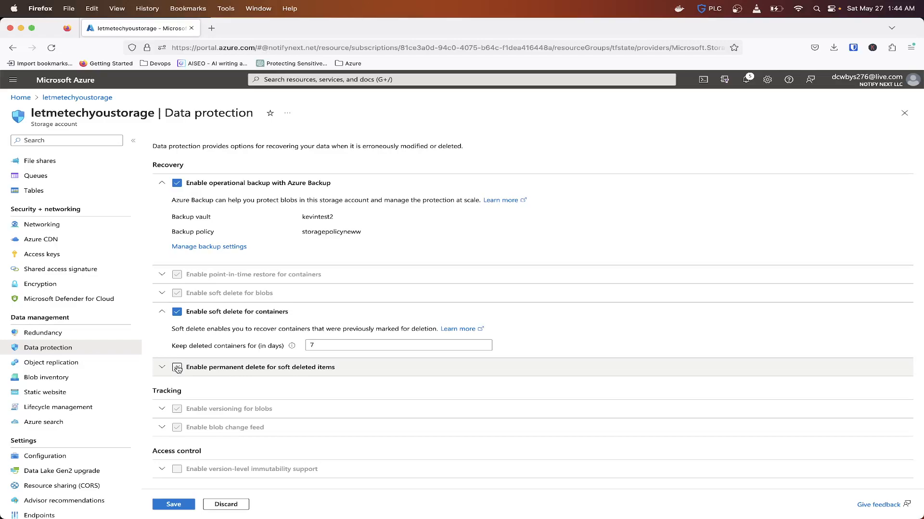
{"action": "left_click", "coordinate": [177, 368]}
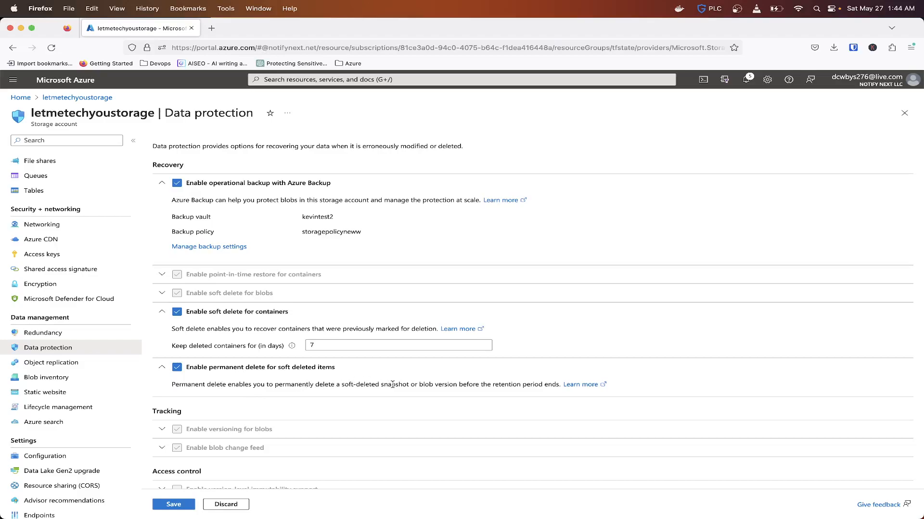
{"action": "left_click", "coordinate": [176, 368]}
{"action": "double_click", "coordinate": [311, 345]}
{"action": "type", "text": "3"}
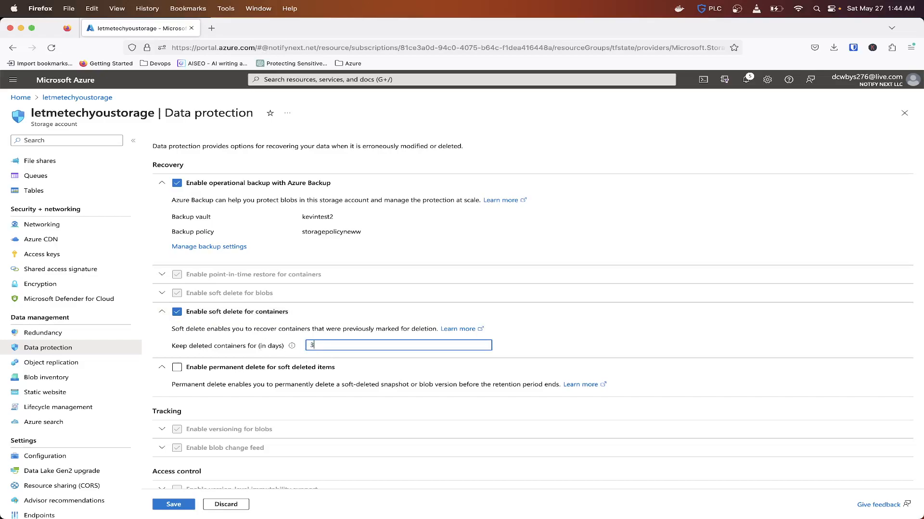
{"action": "type", "text": "0"}
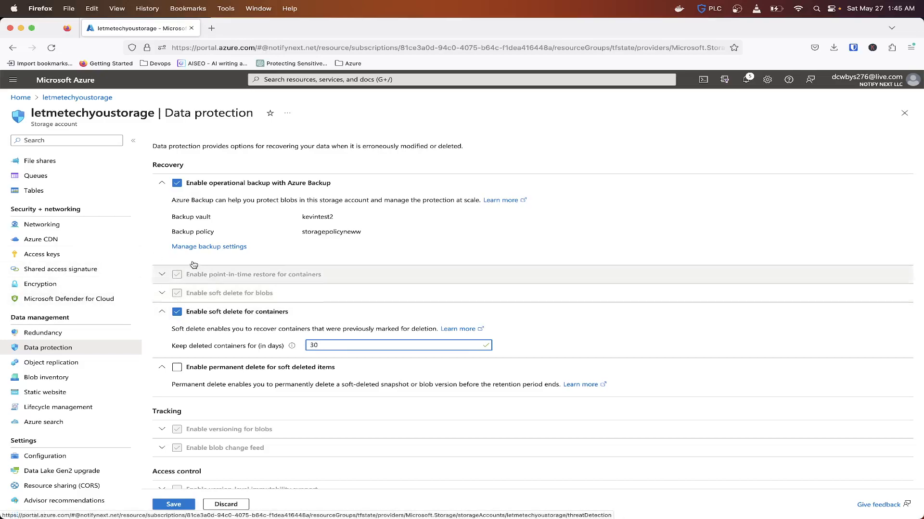
Open the storage account's configuration settings, discarding the unsaved data protection edits.
{"action": "scroll", "coordinate": [102, 347], "scroll_direction": "down", "scroll_amount": 3}
{"action": "scroll", "coordinate": [102, 348], "scroll_direction": "down", "scroll_amount": 2}
{"action": "left_click", "coordinate": [74, 335]}
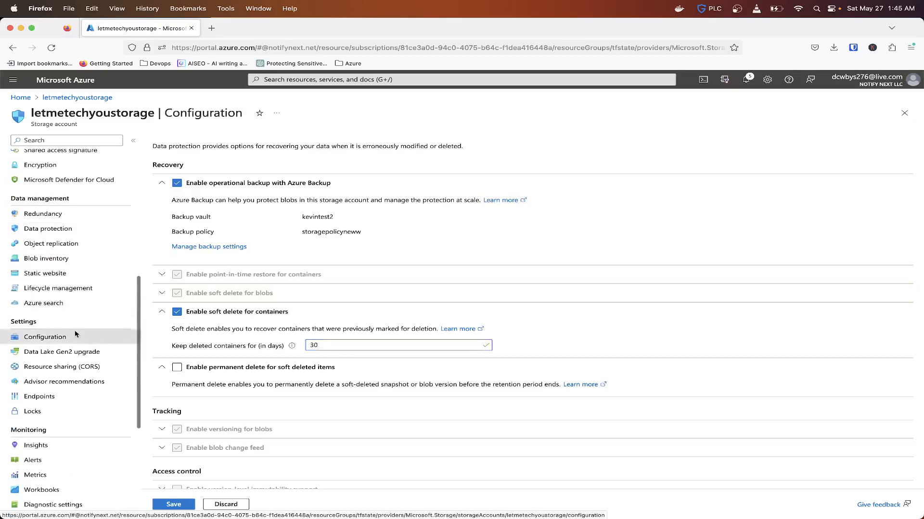
{"action": "left_click", "coordinate": [540, 310]}
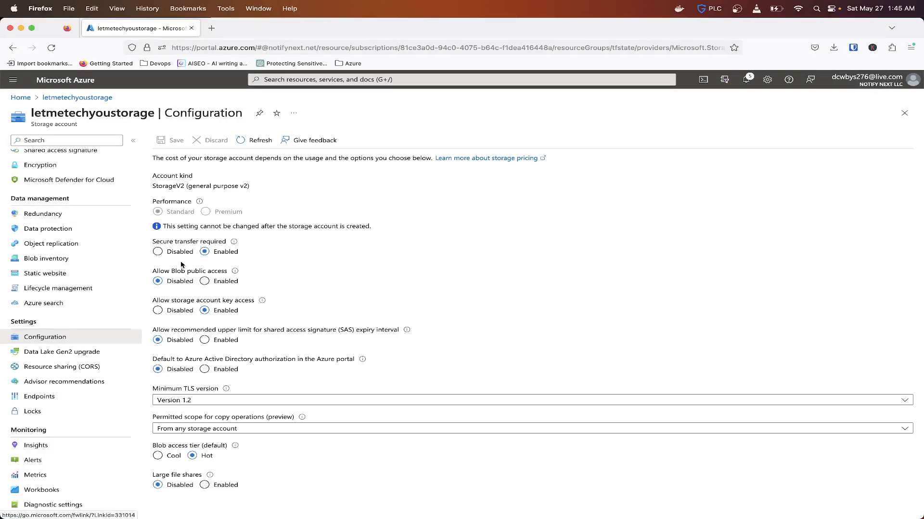
Open the storage account's overview and review its blob, file, security and networking properties.
{"action": "scroll", "coordinate": [51, 193], "scroll_direction": "up", "scroll_amount": 8}
{"action": "scroll", "coordinate": [52, 164], "scroll_direction": "up", "scroll_amount": 4}
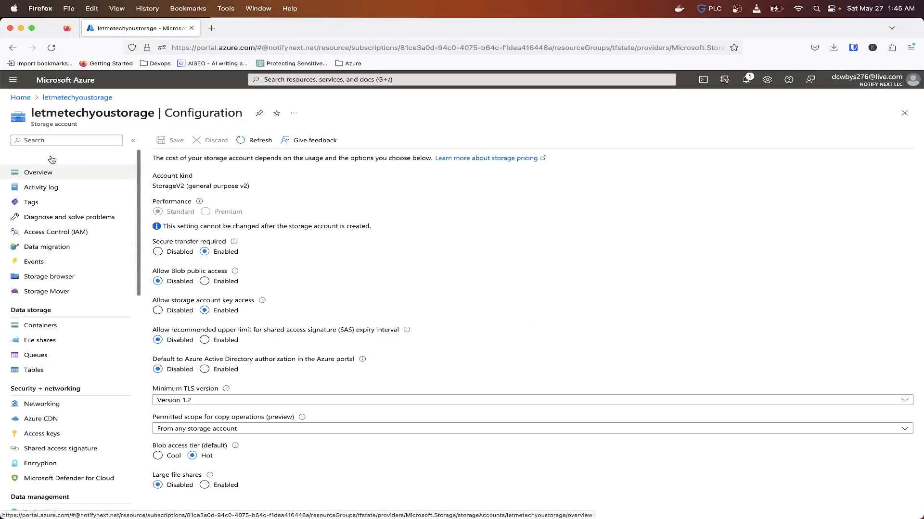
{"action": "left_click", "coordinate": [50, 158]}
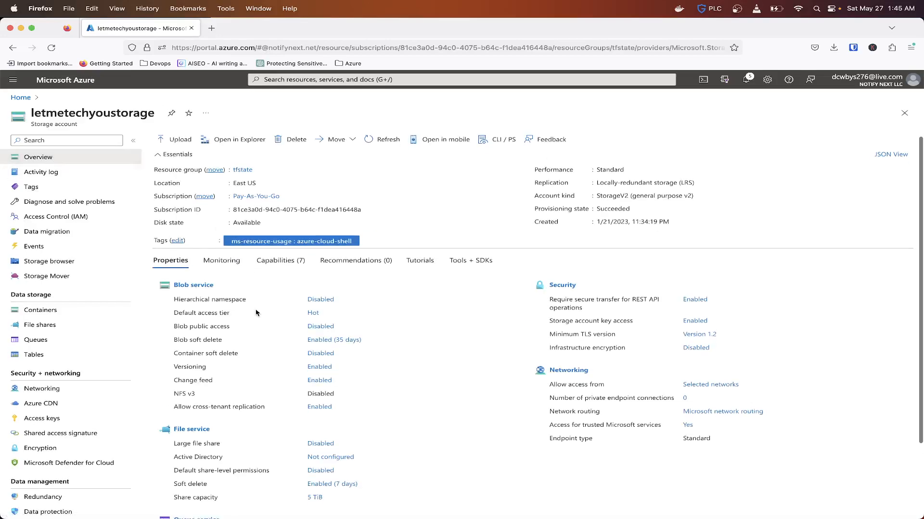
{"action": "scroll", "coordinate": [257, 314], "scroll_direction": "down", "scroll_amount": 1}
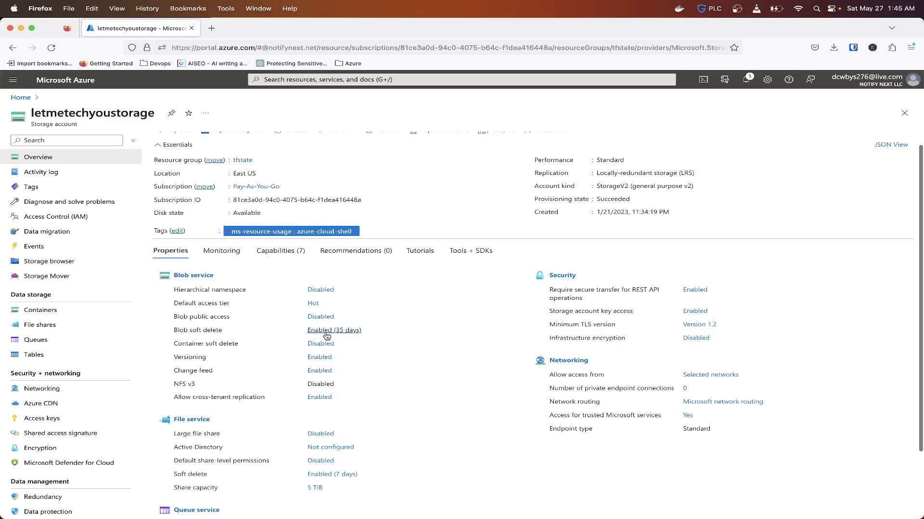
{"action": "scroll", "coordinate": [285, 375], "scroll_direction": "down", "scroll_amount": 3}
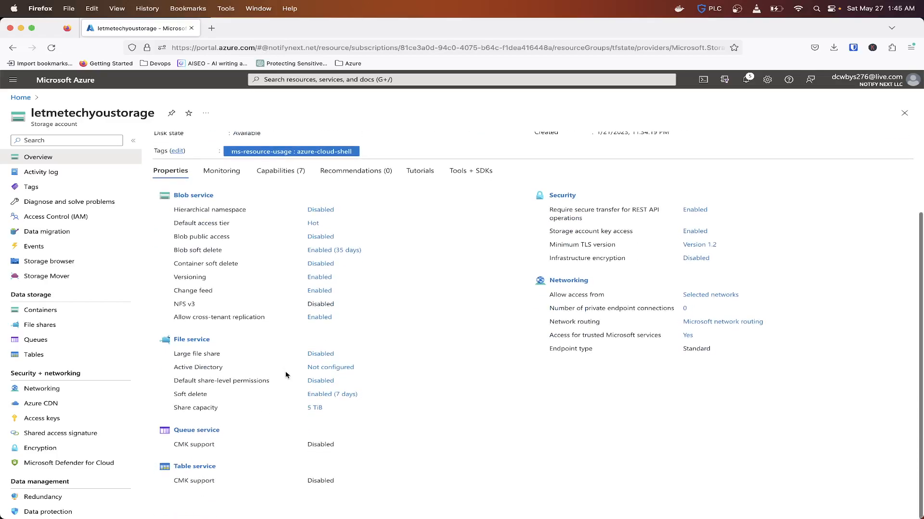
{"action": "scroll", "coordinate": [286, 376], "scroll_direction": "up", "scroll_amount": 1}
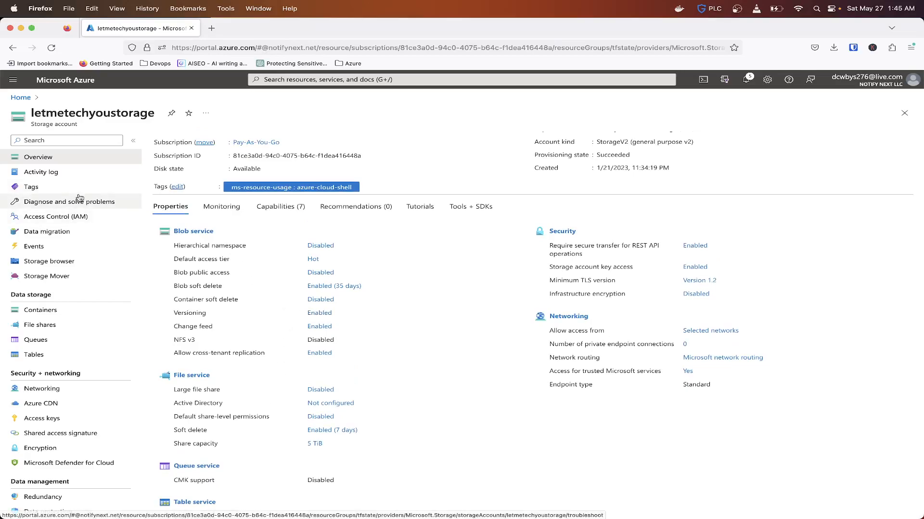
Start a restore of only the tfstate container and choose 05/27/2023 as the rollback date.
{"action": "left_click", "coordinate": [48, 309]}
{"action": "left_click", "coordinate": [162, 229]}
{"action": "left_click", "coordinate": [312, 140]}
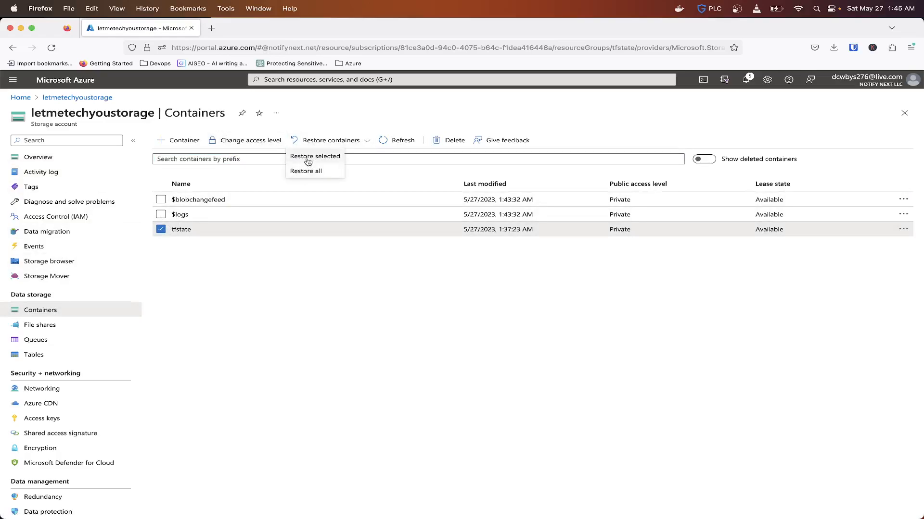
{"action": "left_click", "coordinate": [309, 157]}
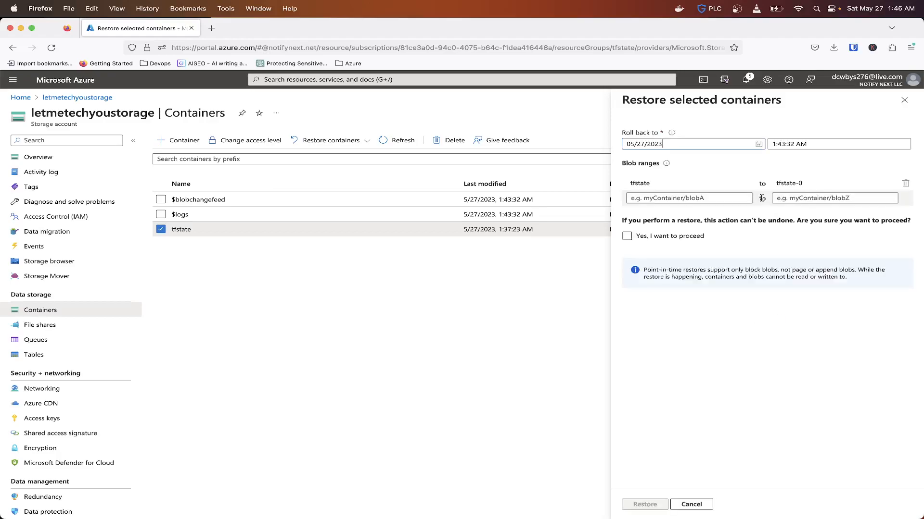
{"action": "left_click", "coordinate": [759, 144]}
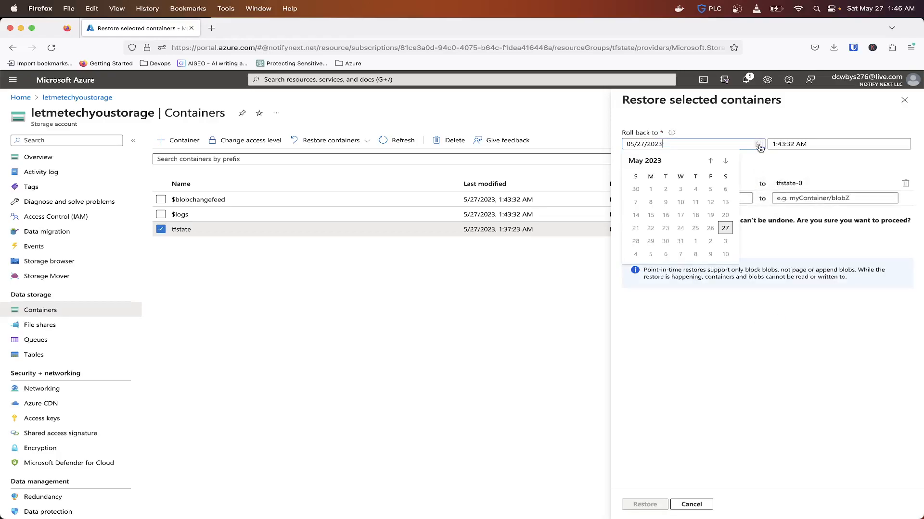
{"action": "left_click", "coordinate": [725, 228]}
{"action": "left_click", "coordinate": [791, 143]}
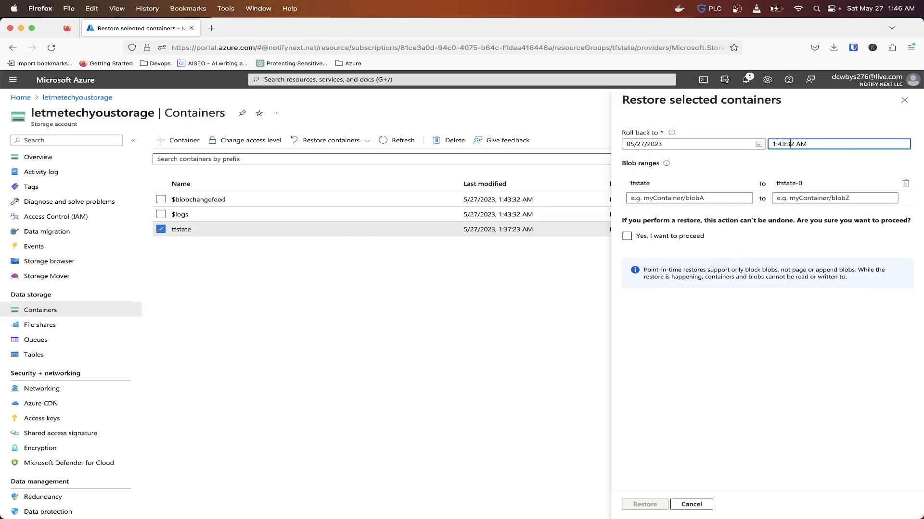
{"action": "key", "text": "super+Tab"}
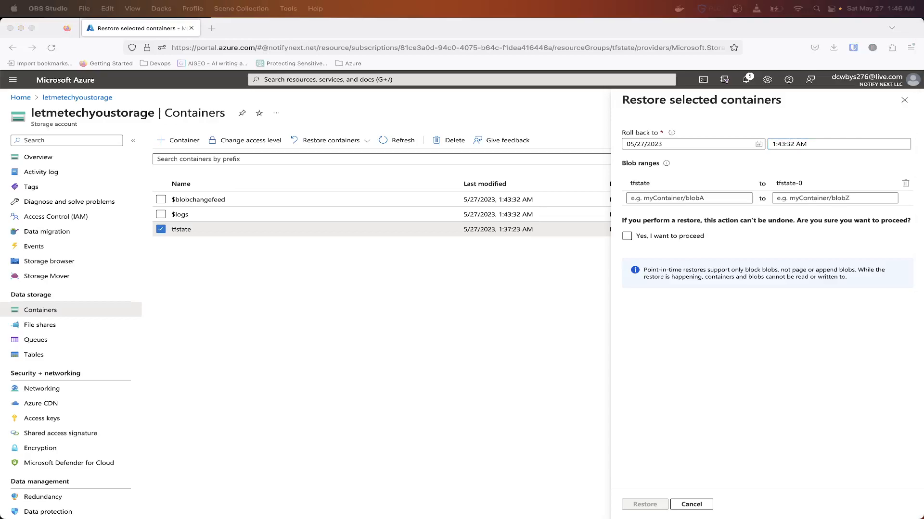